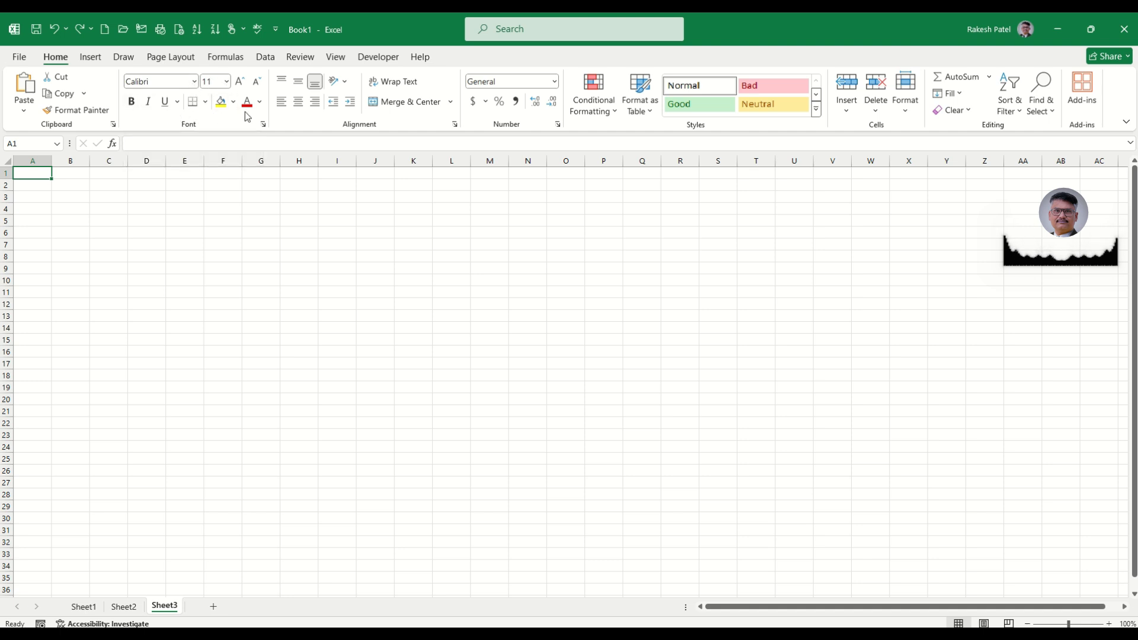
# Enter the header "Order ID" in cell A1.
pyautogui.click(112, 189)
pyautogui.click(40, 174)
pyautogui.write('Order ID')
pyautogui.press('Return')
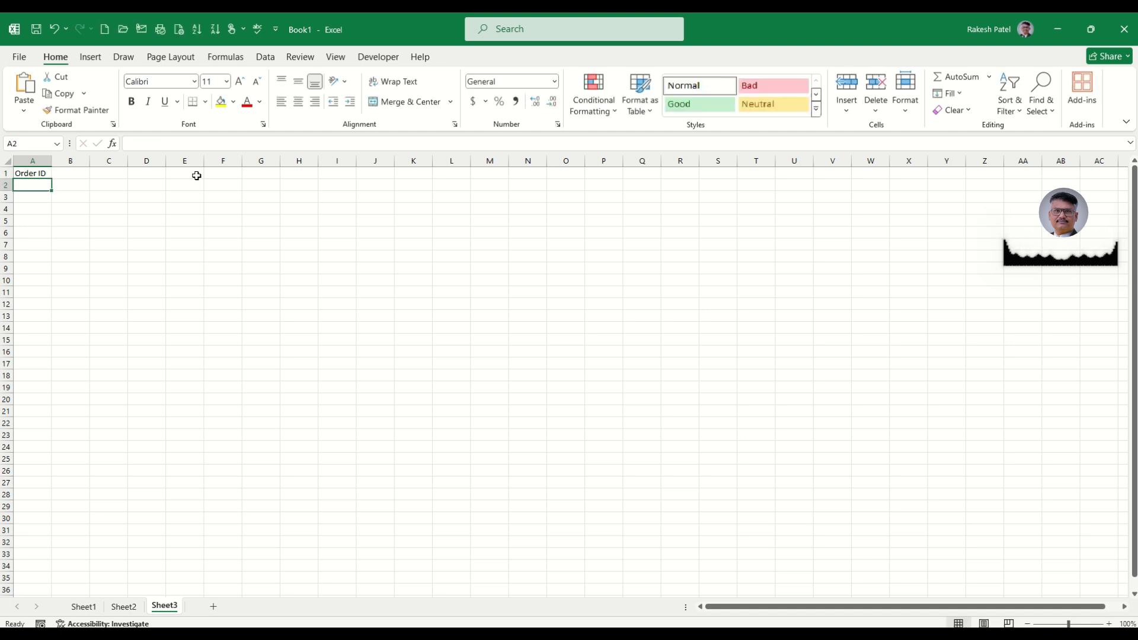
# Fill cells A2 through A6 under Order ID with the numbers 1, 2, 3, 4 and 5.
pyautogui.click(47, 177)
pyautogui.click(42, 188)
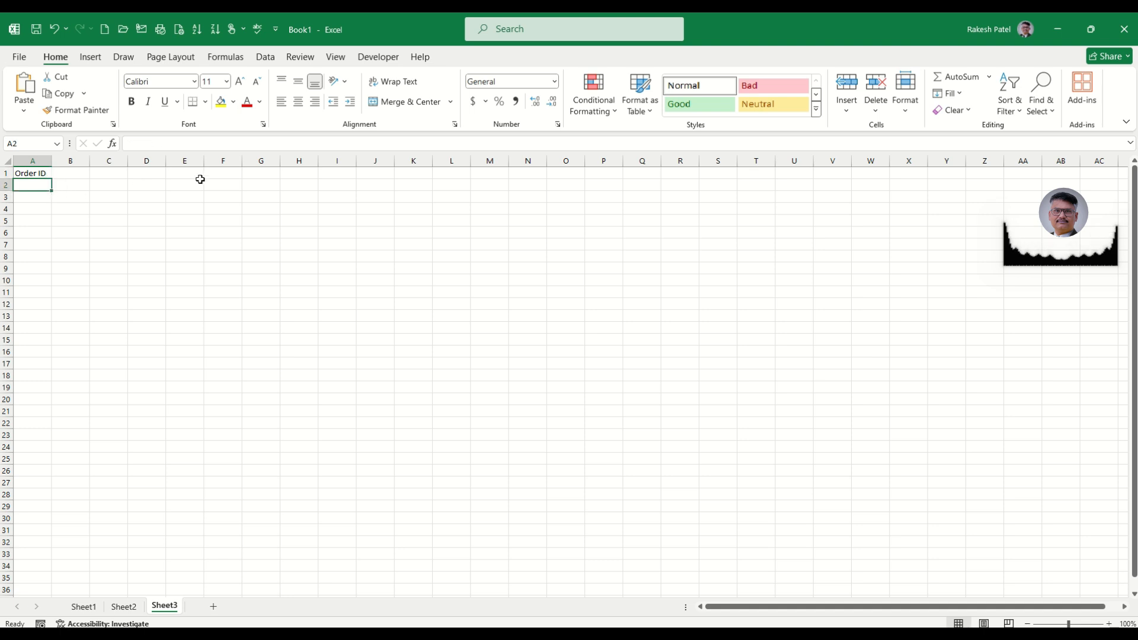
pyautogui.write('1')
pyautogui.press('Return')
pyautogui.write('2')
pyautogui.press('Return')
pyautogui.write('3')
pyautogui.press('Return')
pyautogui.write('4')
pyautogui.press('Return')
pyautogui.write('5')
pyautogui.press('Return')
pyautogui.press('Up')
pyautogui.press('Up')
pyautogui.press('Up')
pyautogui.press('Up')
pyautogui.press('Up')
pyautogui.press('Down')
pyautogui.press('Down')
pyautogui.press('Down')
pyautogui.press('Down')
pyautogui.press('Down')
# Enter the header "Product Name" in cell B1, beside Order ID.
pyautogui.press('Up')
pyautogui.press('Up')
pyautogui.press('Up')
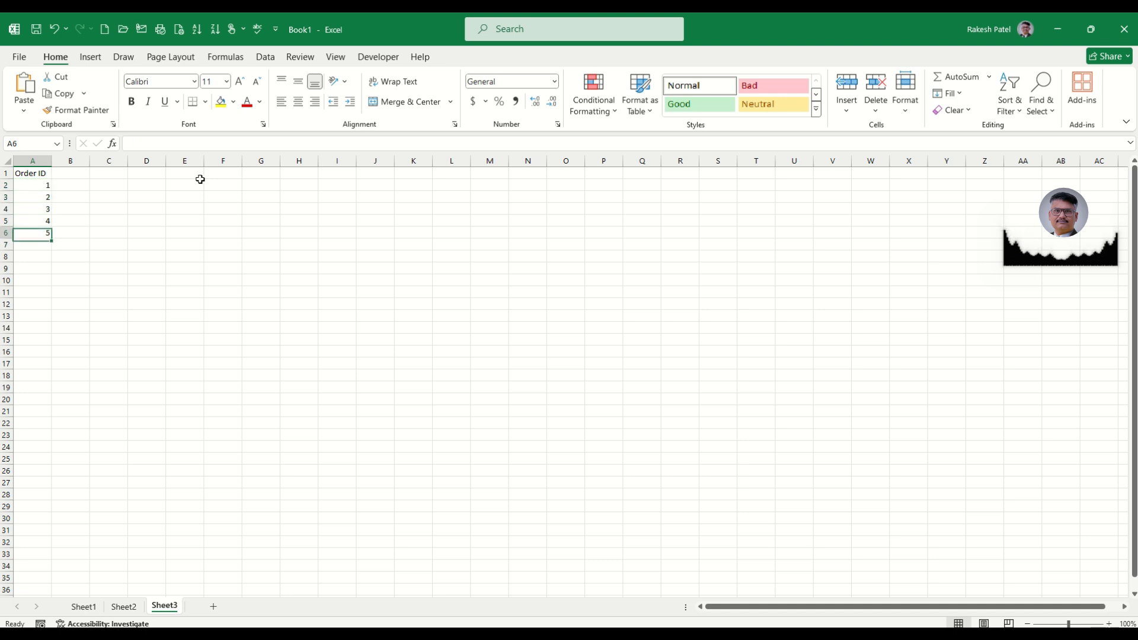
pyautogui.press('Up')
pyautogui.press('Up')
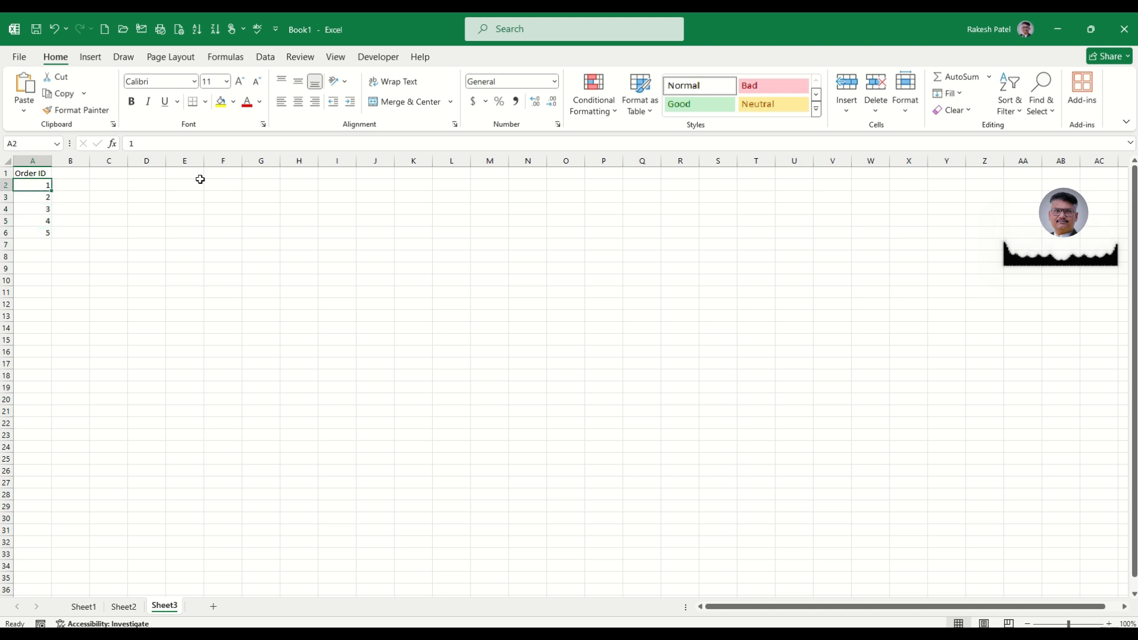
pyautogui.press('Up')
pyautogui.press('Right')
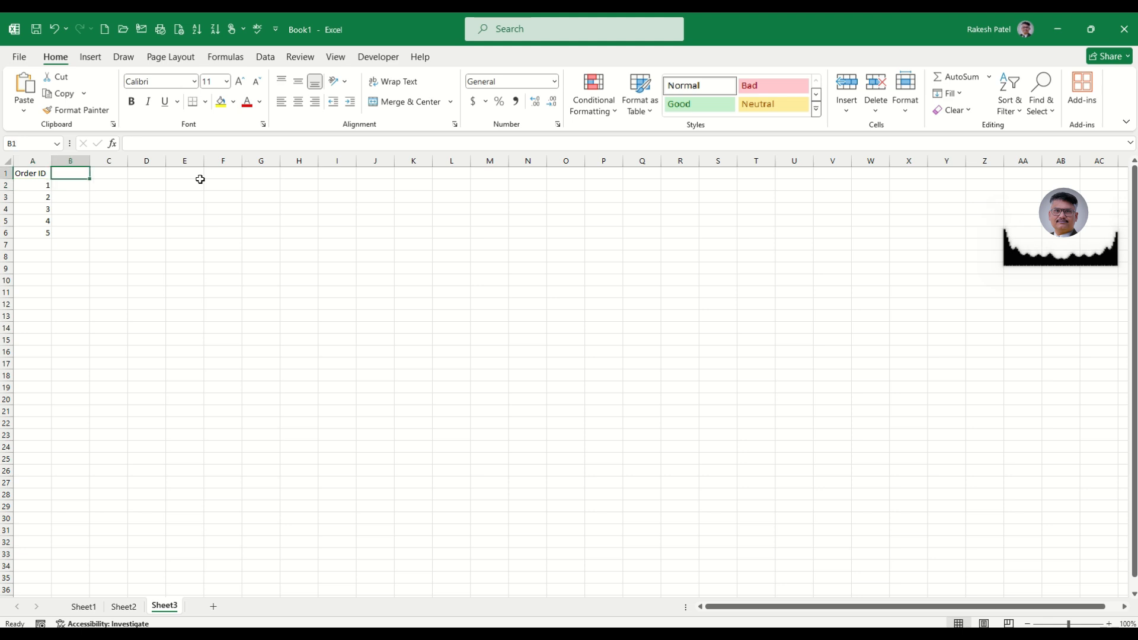
pyautogui.write('Produc')
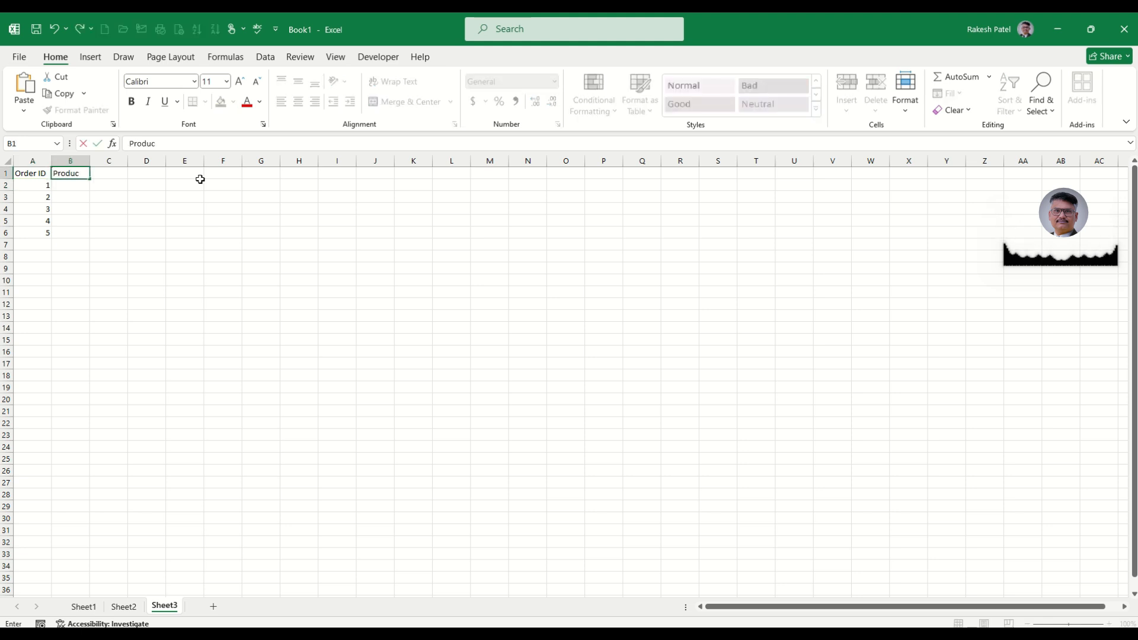
pyautogui.write('t Name')
pyautogui.press('Return')
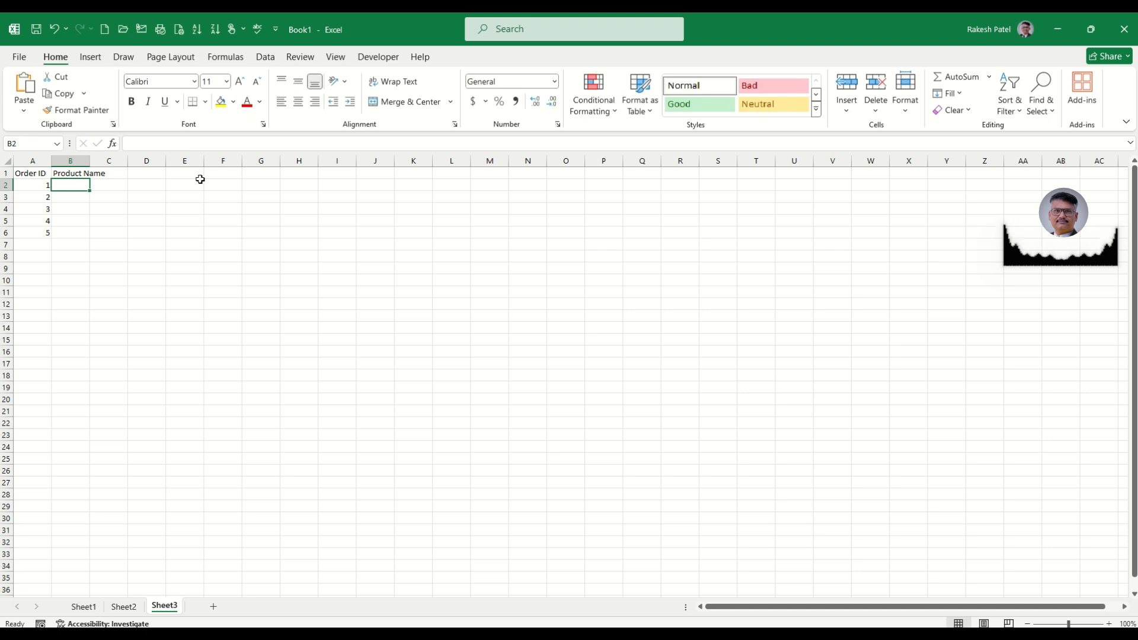
# Enter Product A, Product B and Product C in cells B2, B3 and B4.
pyautogui.write('Prod')
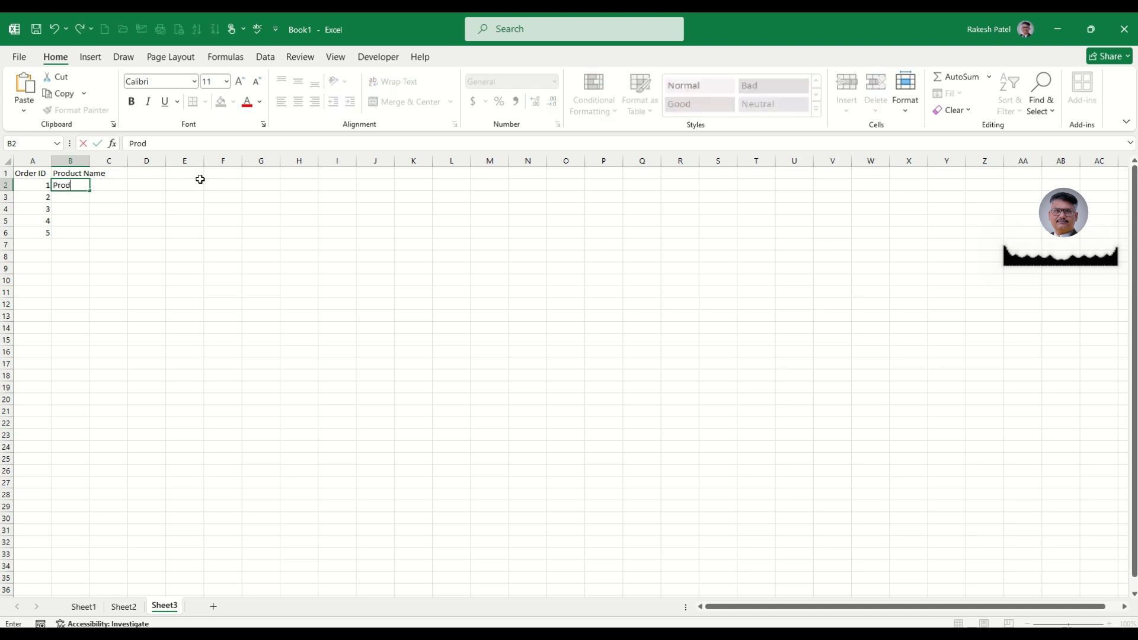
pyautogui.write('uct A')
pyautogui.press('Return')
pyautogui.write('Product B')
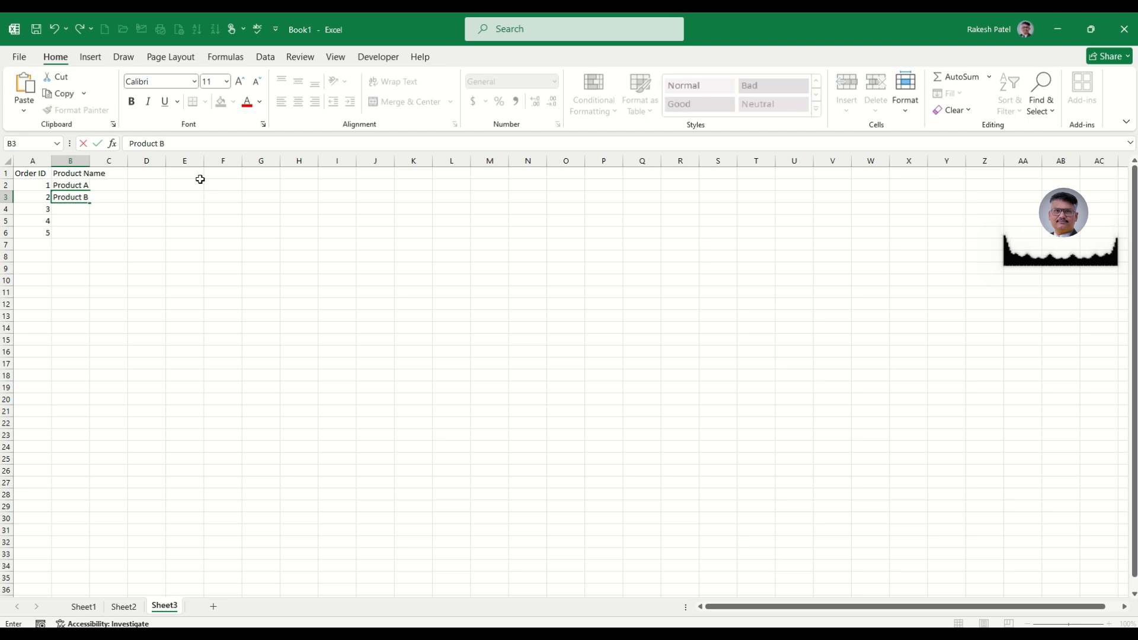
pyautogui.press('Return')
pyautogui.write('Product C')
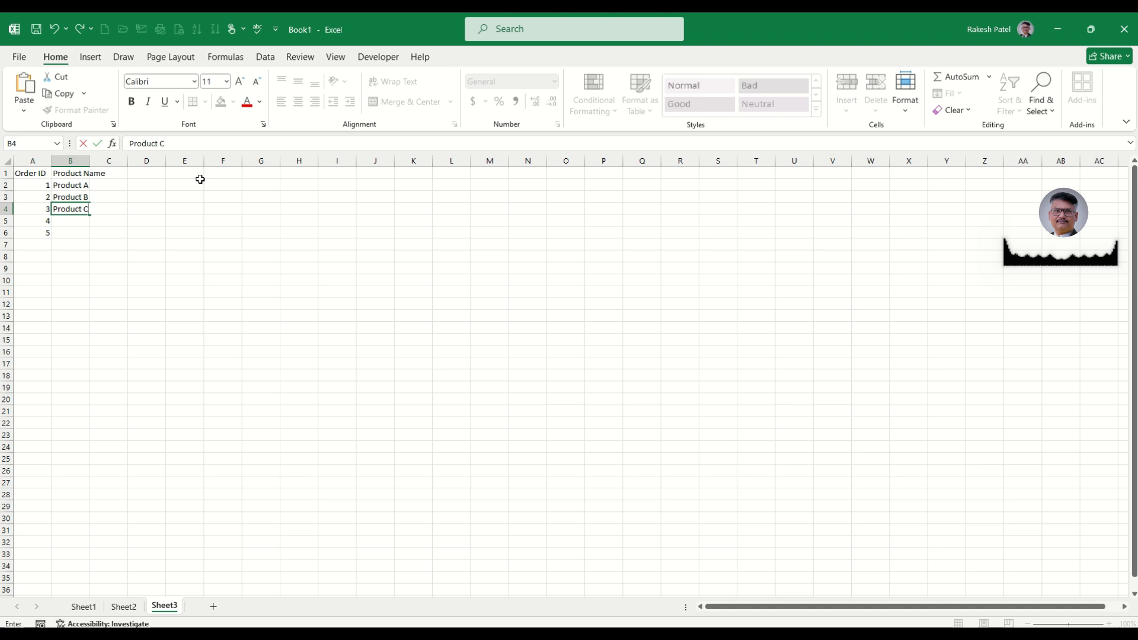
pyautogui.press('Return')
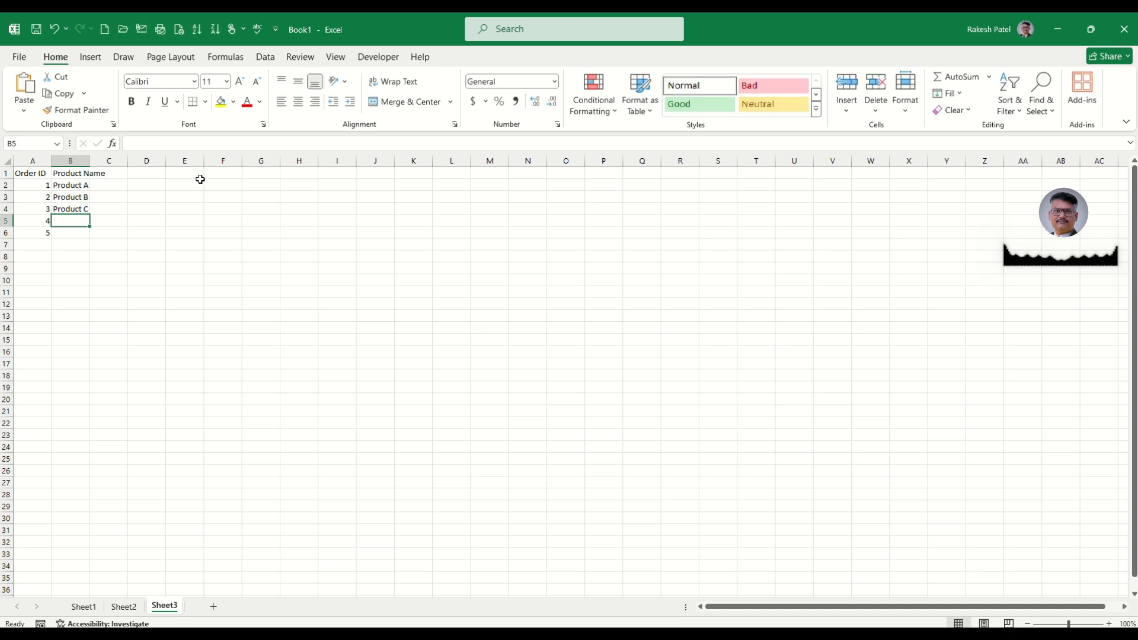
# Enter Product A in cell B5 and Product C in cell B6.
pyautogui.press('Up')
pyautogui.press('Up')
pyautogui.press('Down')
pyautogui.press('Down')
pyautogui.write('Product A')
pyautogui.press('Return')
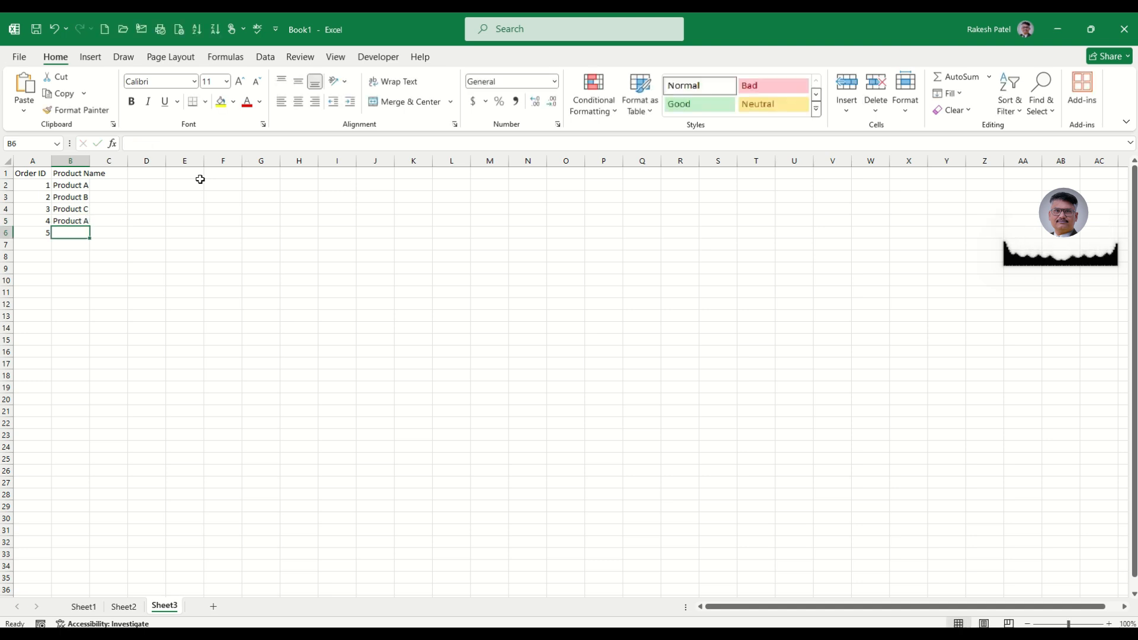
pyautogui.write('Product C')
pyautogui.hotkey('ctrl', 'Return')
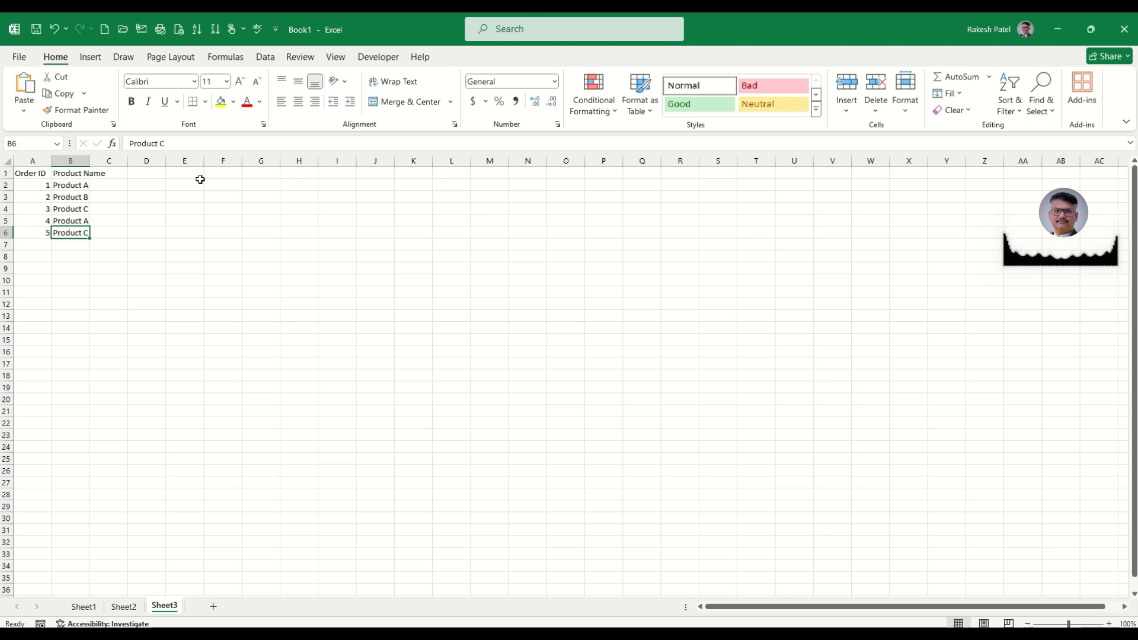
# Narrow column B slightly.
pyautogui.click(76, 222)
pyautogui.click(111, 221)
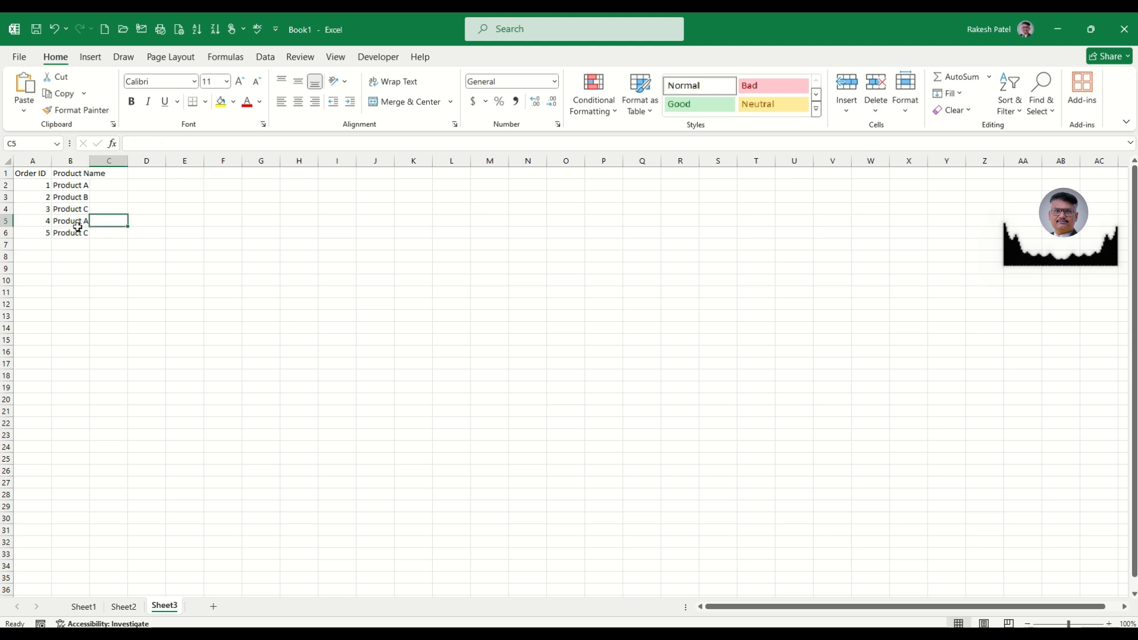
pyautogui.moveTo(89, 162)
pyautogui.mouseDown()
pyautogui.moveTo(132, 162)
pyautogui.moveTo(86, 163)
pyautogui.mouseUp()
pyautogui.click(148, 205)
# Examine cells B1 and C1 to check which of them actually holds the Product Name header text.
pyautogui.click(82, 173)
pyautogui.click(107, 174)
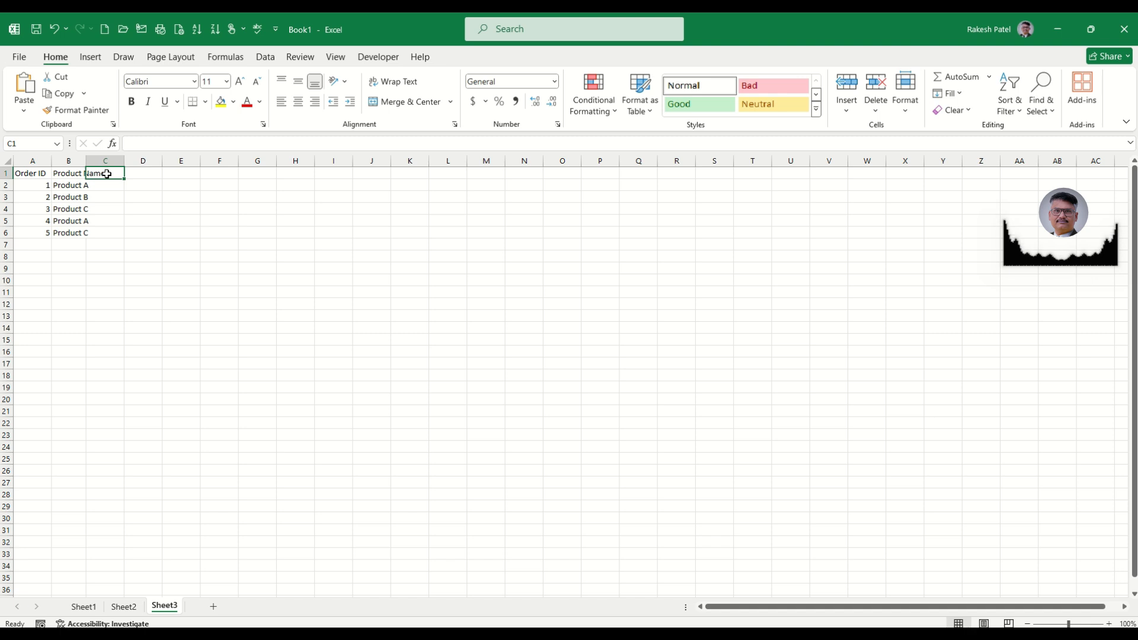
pyautogui.click(62, 185)
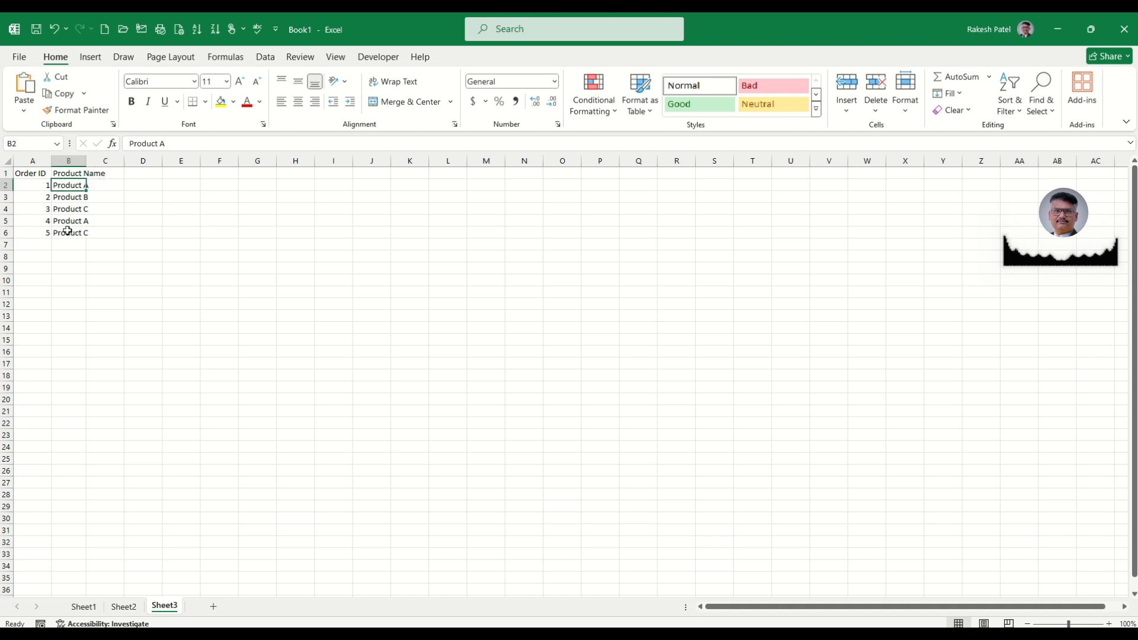
pyautogui.click(102, 174)
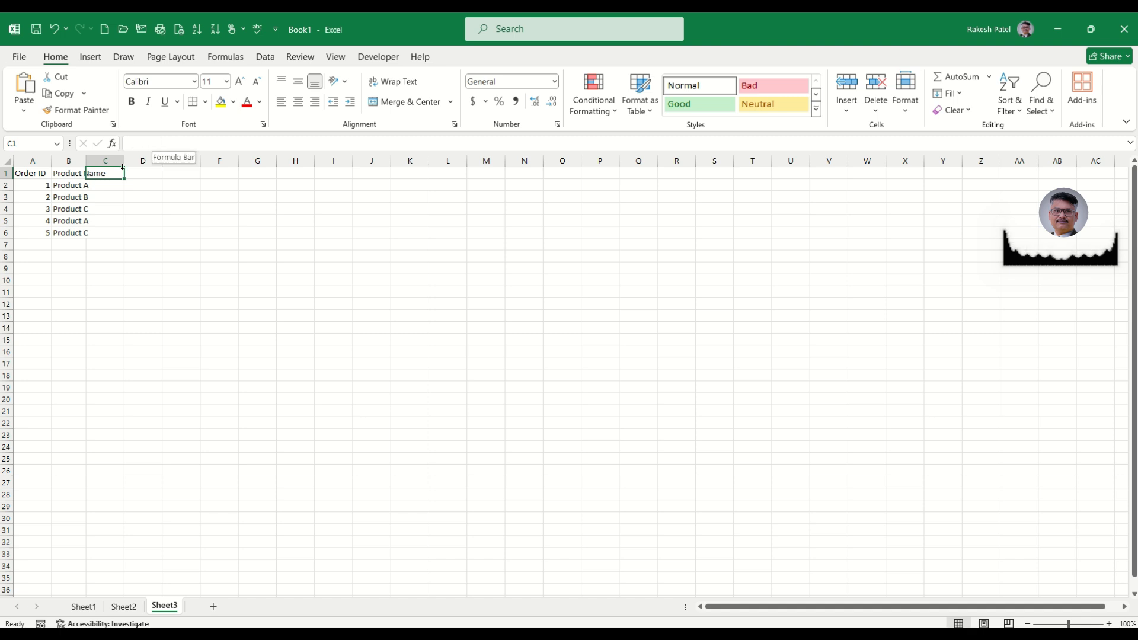
pyautogui.click(71, 175)
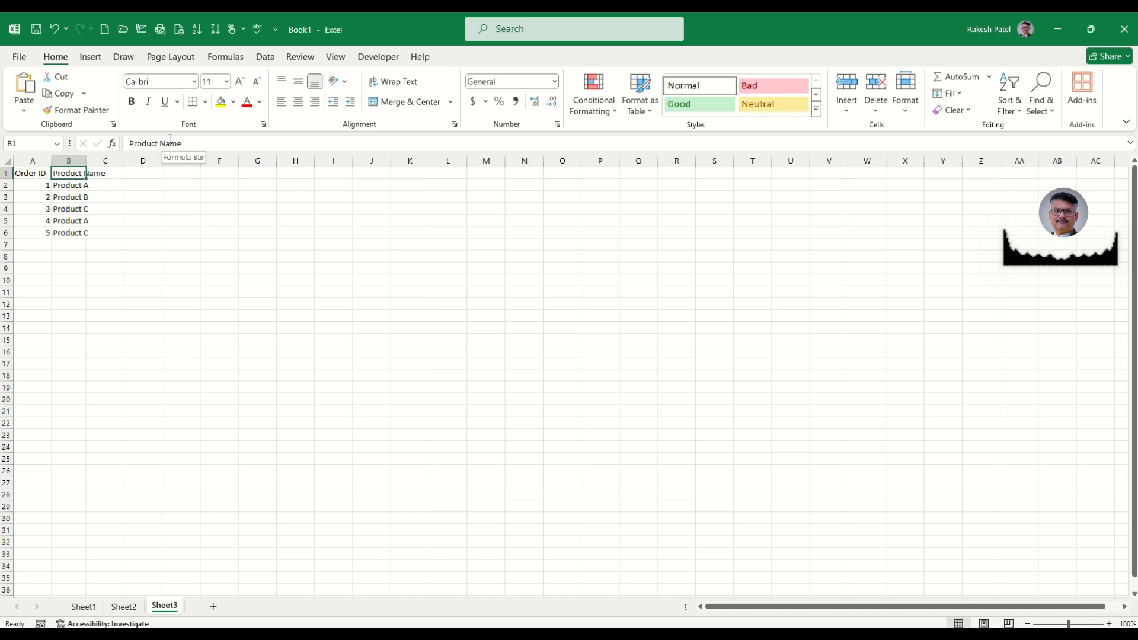
pyautogui.click(95, 208)
pyautogui.click(106, 173)
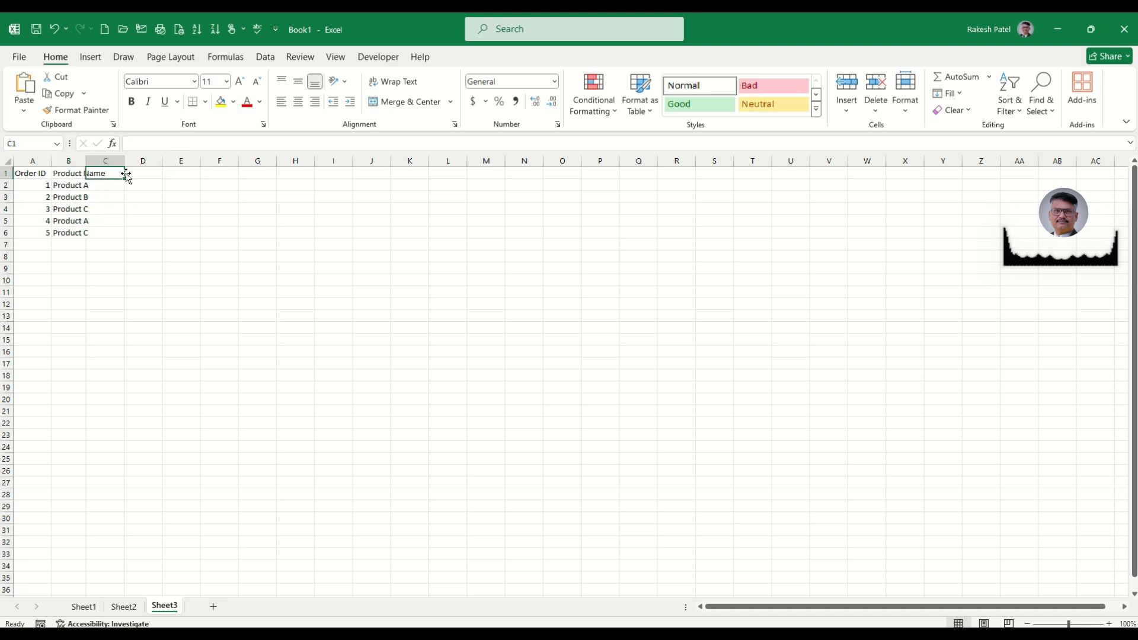
pyautogui.click(105, 266)
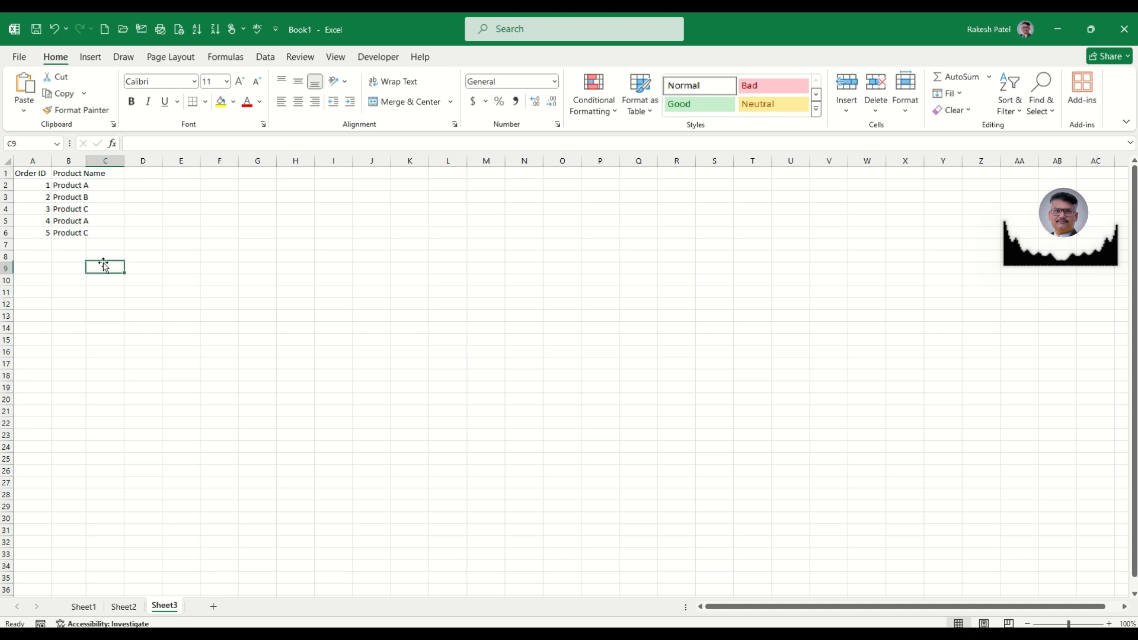
# Enter the header "Zone" in cell C1.
pyautogui.click(98, 173)
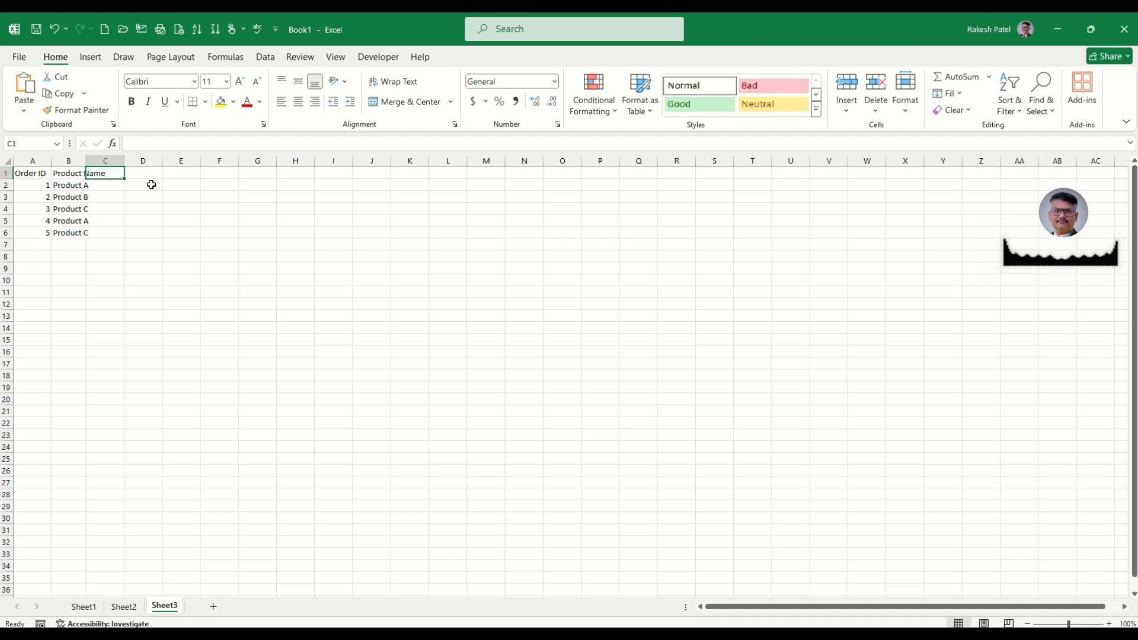
pyautogui.write('Zone')
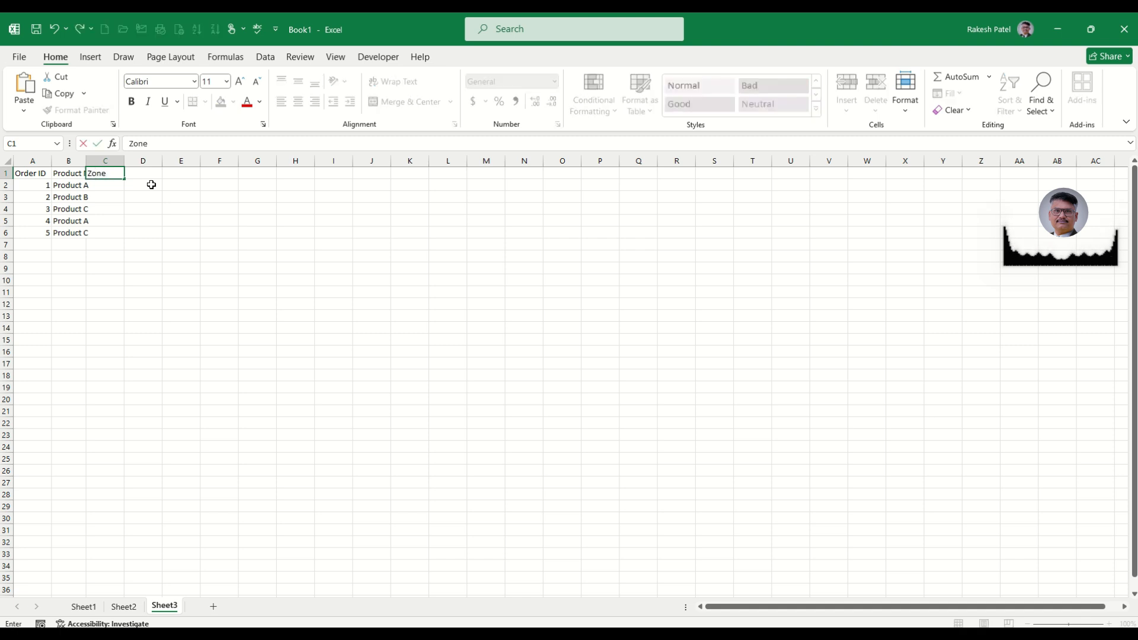
pyautogui.press('Return')
pyautogui.press('Down')
pyautogui.press('Down')
pyautogui.press('Down')
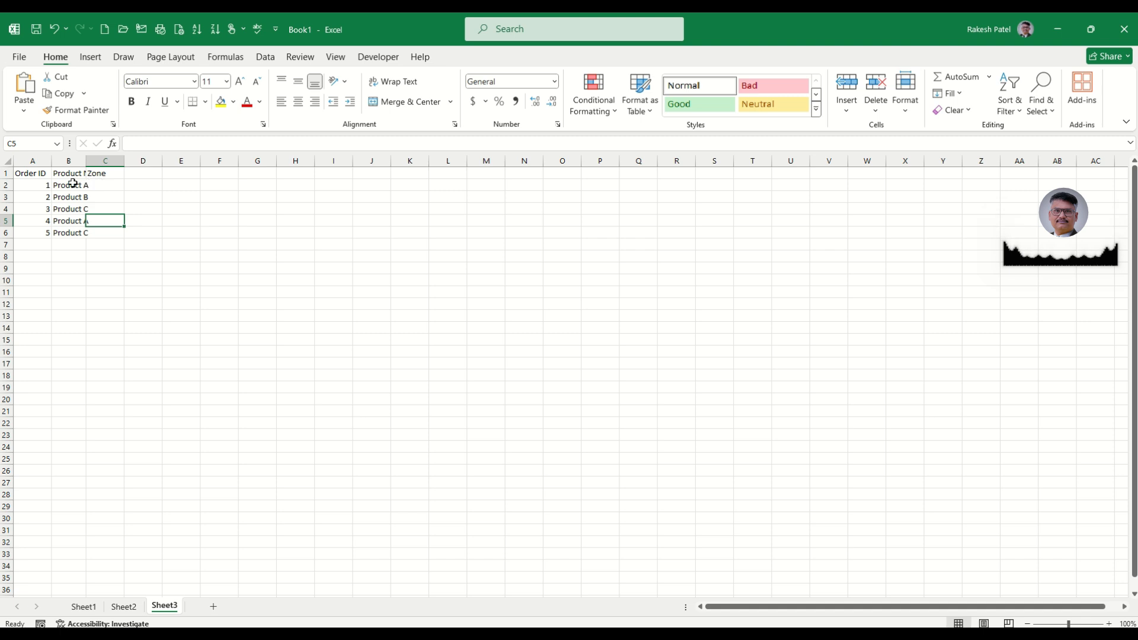
# Widen column B manually so that it fits the whole Product Name header.
pyautogui.click(73, 183)
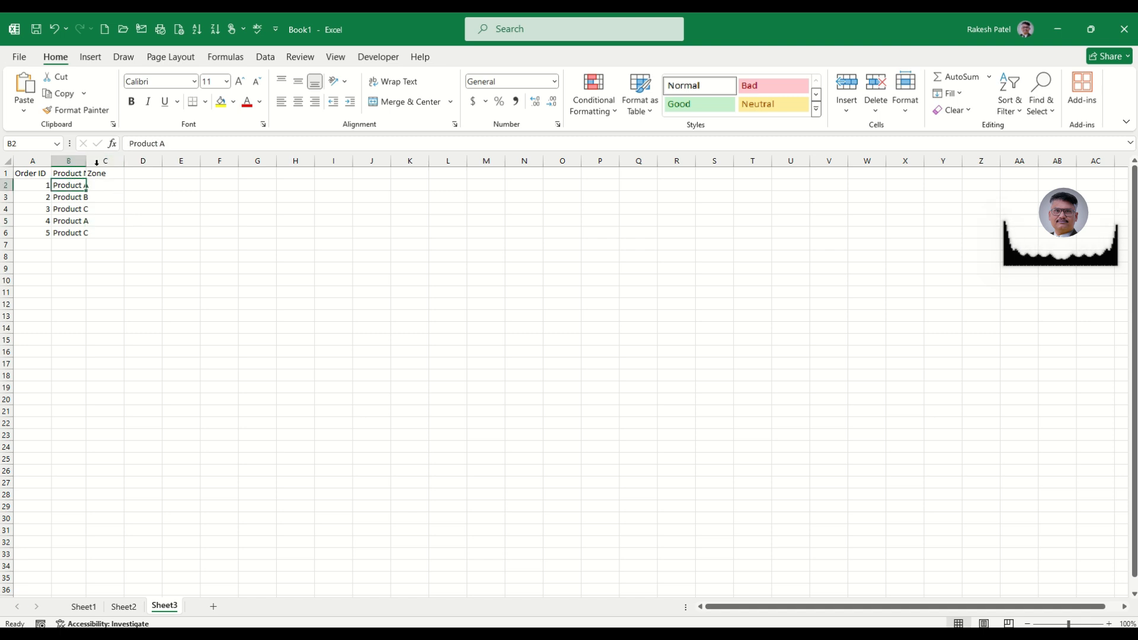
pyautogui.moveTo(87, 161); pyautogui.dragTo(135, 161)
pyautogui.click(166, 219)
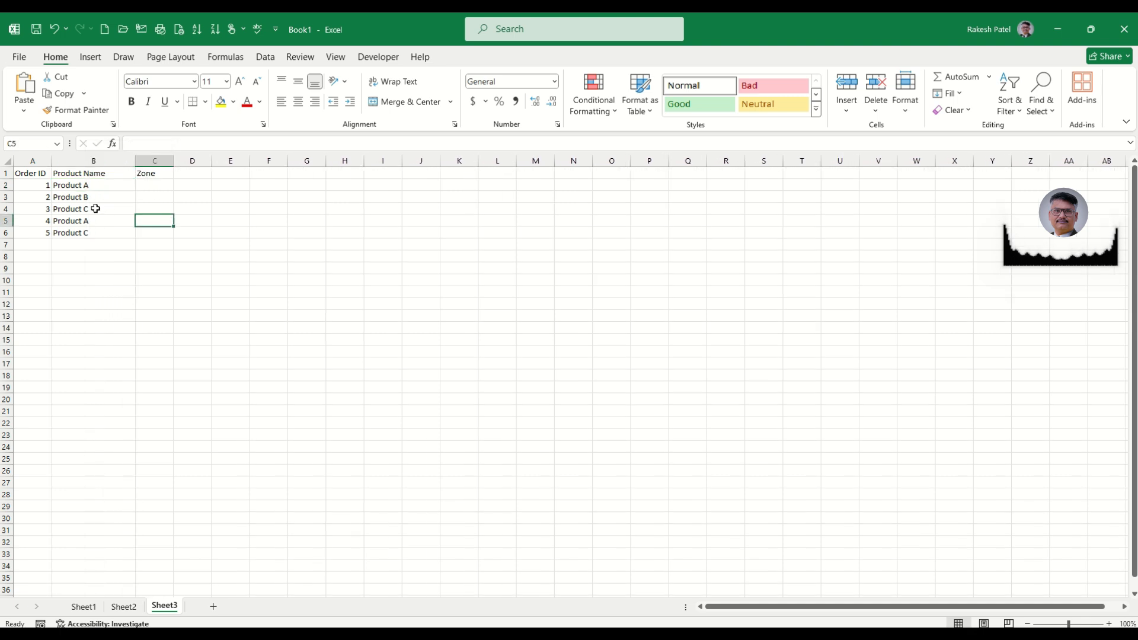
# Increase the heights of rows 2 and 3 manually.
pyautogui.moveTo(7, 179); pyautogui.dragTo(7, 229)
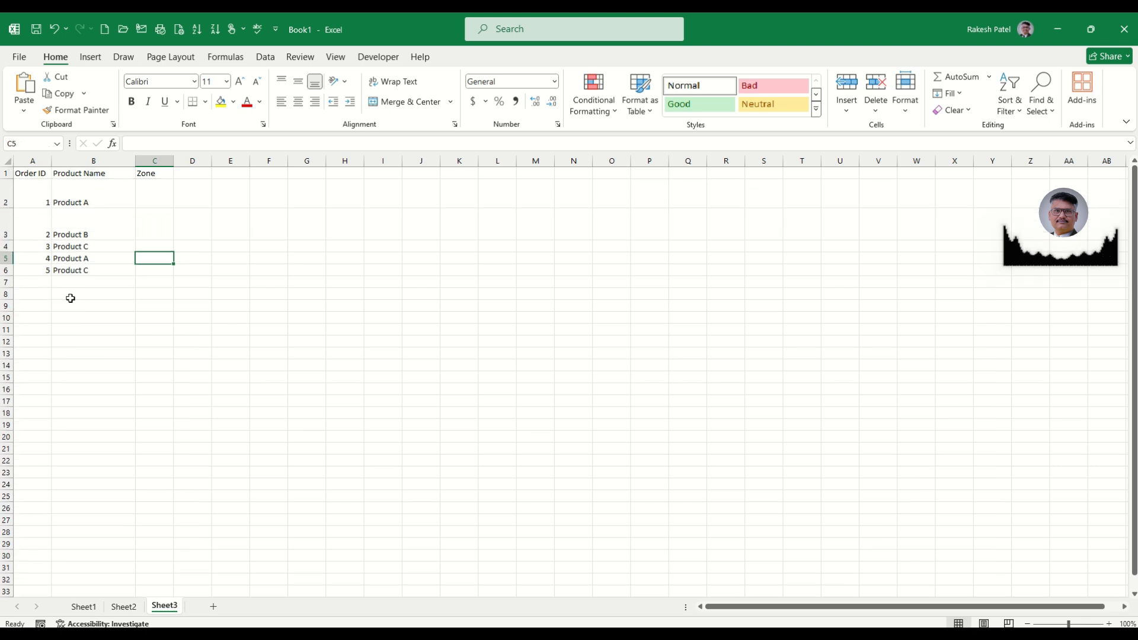
pyautogui.click(92, 306)
pyautogui.click(146, 197)
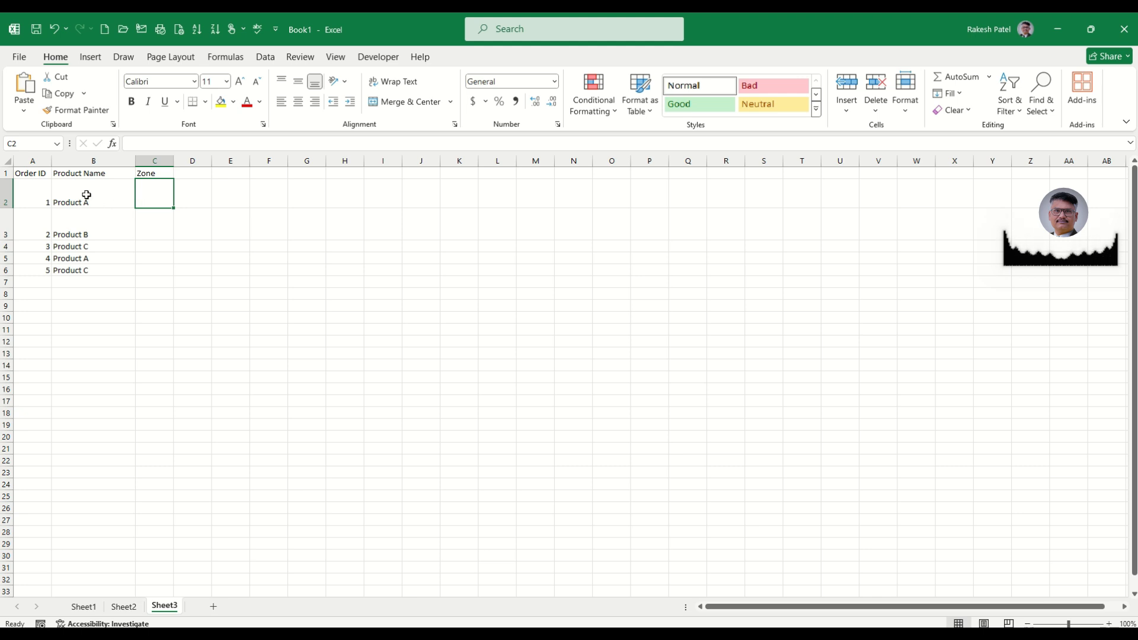
# AutoFit all column widths and row heights on the whole sheet.
pyautogui.click(6, 162)
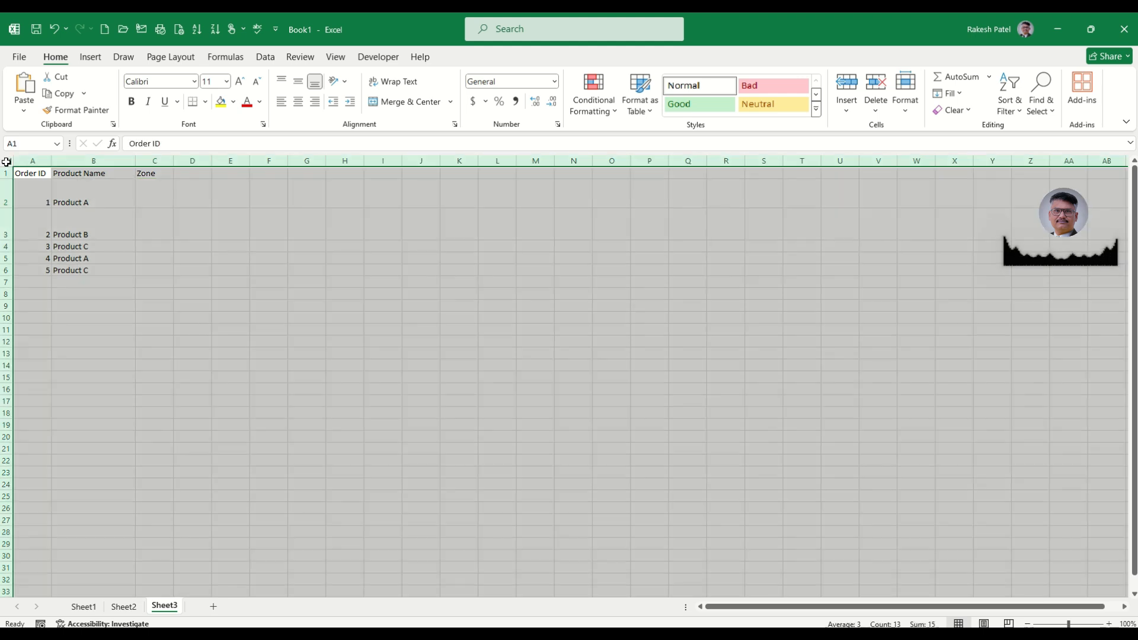
pyautogui.doubleClick(51, 162)
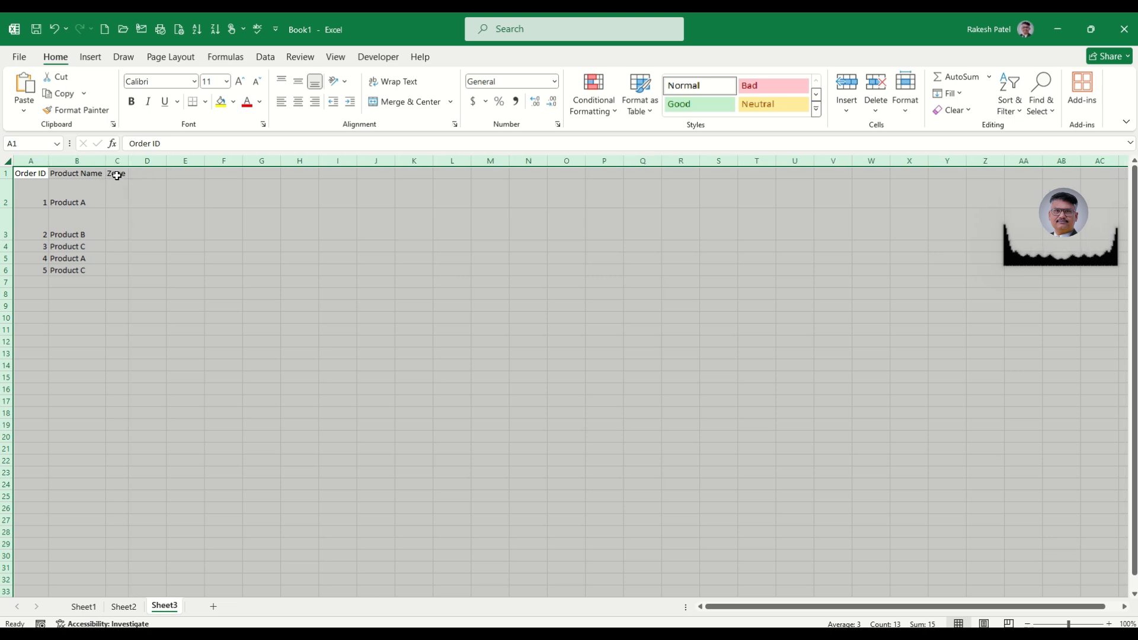
pyautogui.doubleClick(5, 205)
pyautogui.click(91, 207)
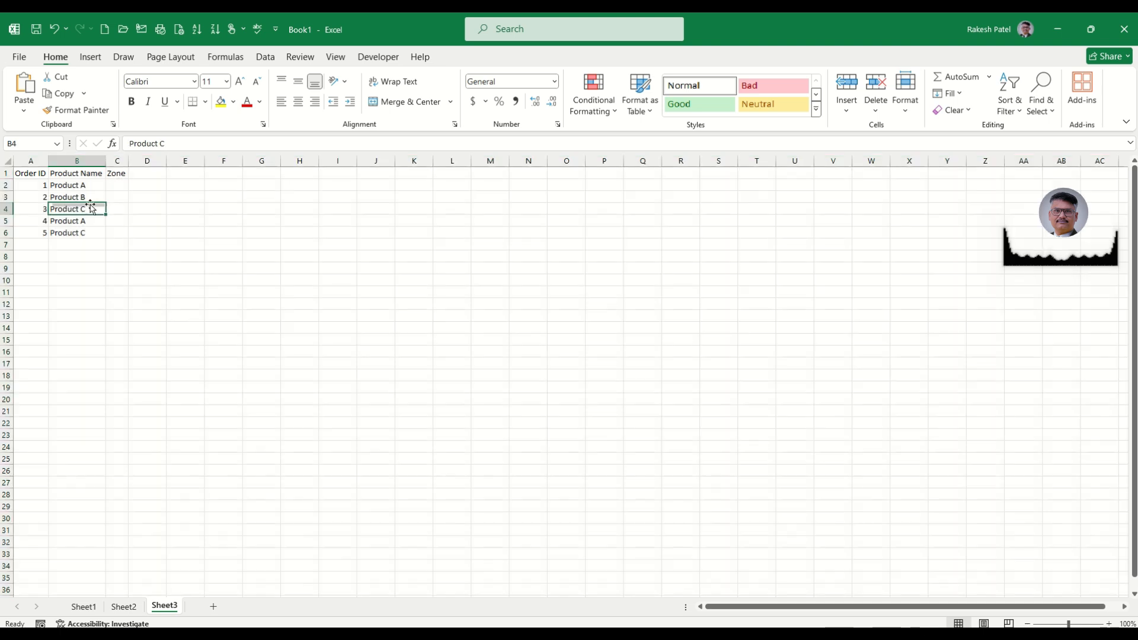
# Widen the Zone column and enter West in cell C2 and East in cell C3.
pyautogui.click(122, 197)
pyautogui.moveTo(128, 161); pyautogui.dragTo(200, 165)
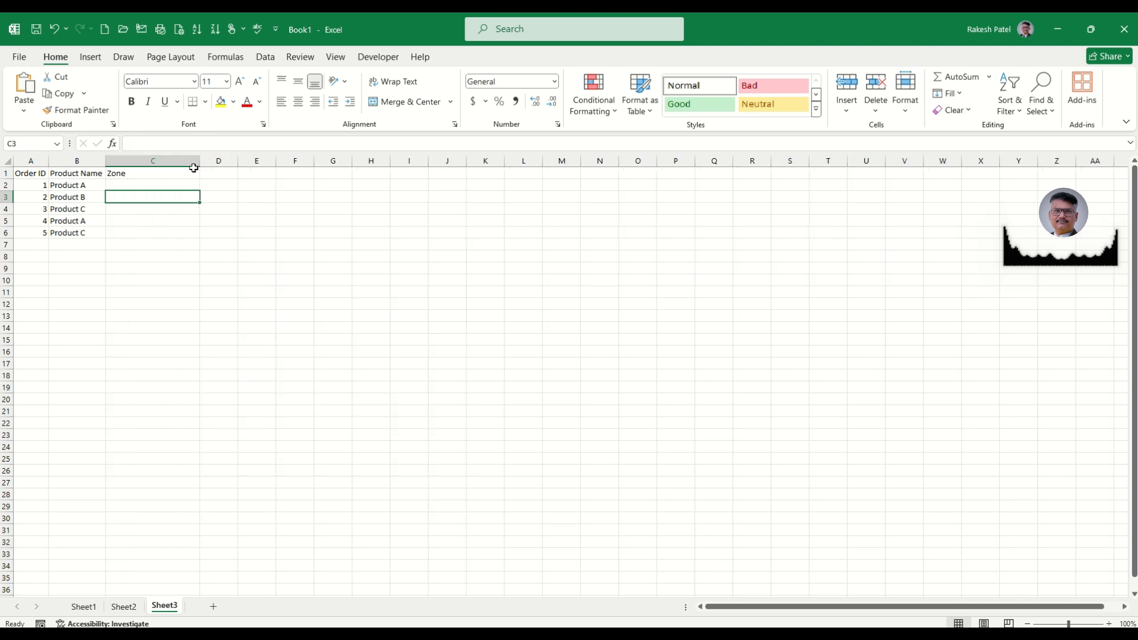
pyautogui.click(172, 183)
pyautogui.write('Wes')
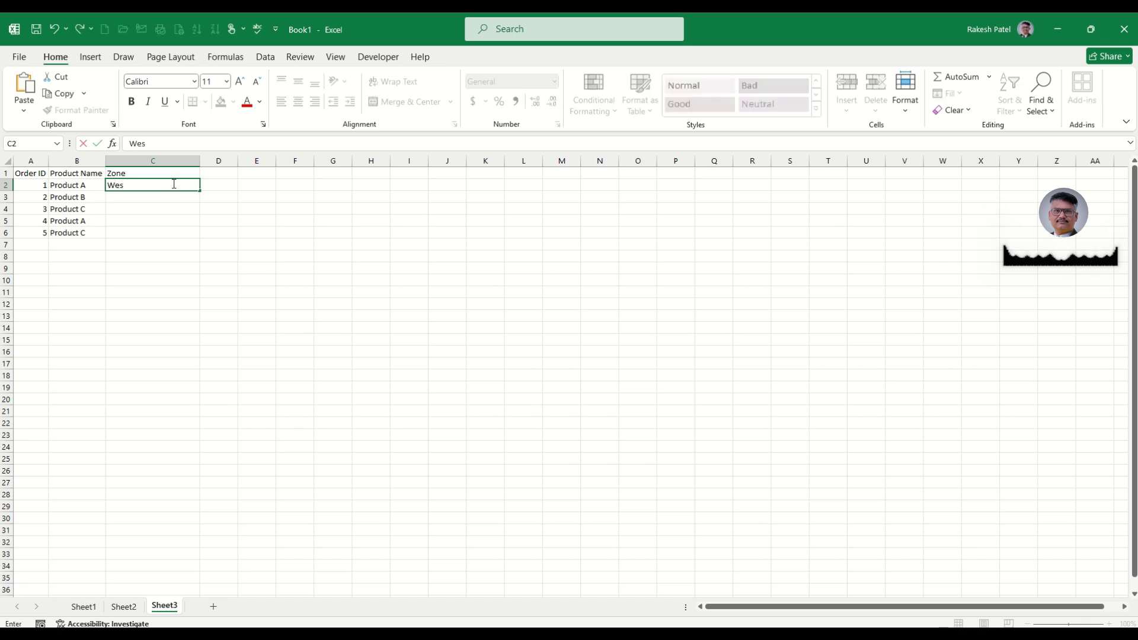
pyautogui.write('t')
pyautogui.press('Return')
pyautogui.write('Eas')
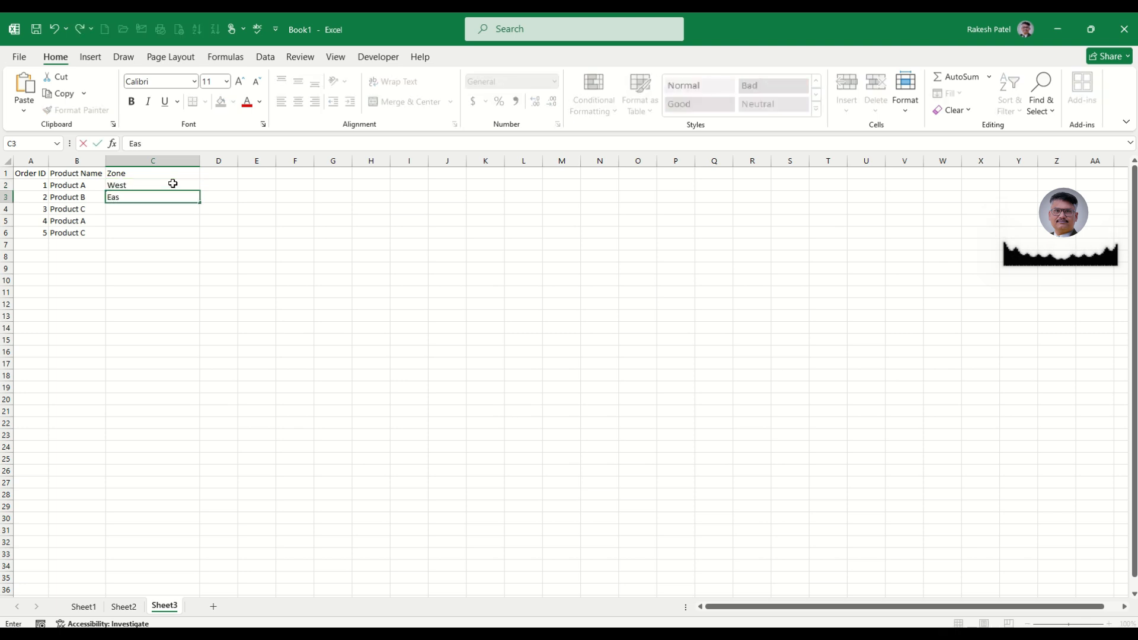
pyautogui.write('t')
pyautogui.press('Return')
# Enter North in cell C4 and South in cell C5 of the Zone column.
pyautogui.write('Nor')
pyautogui.press('BackSpace')
pyautogui.press('BackSpace')
pyautogui.write('orth')
pyautogui.press('Return')
pyautogui.write('South')
pyautogui.press('Return')
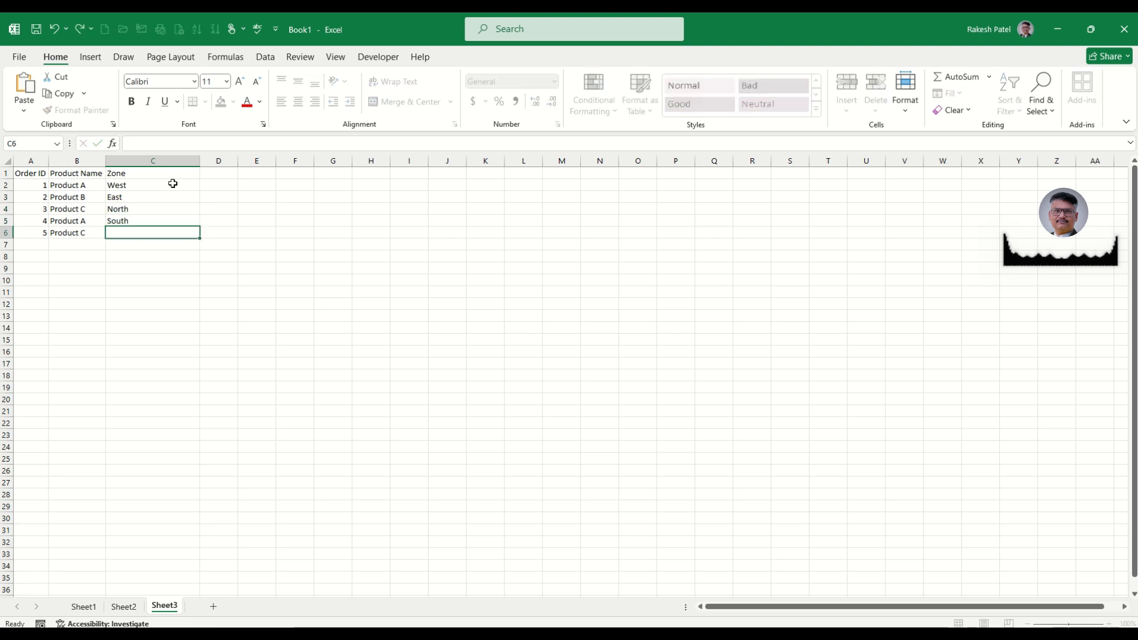
# Enter West in cell C6 by accepting the AutoComplete suggestion from the existing Zone entries.
pyautogui.write('West')
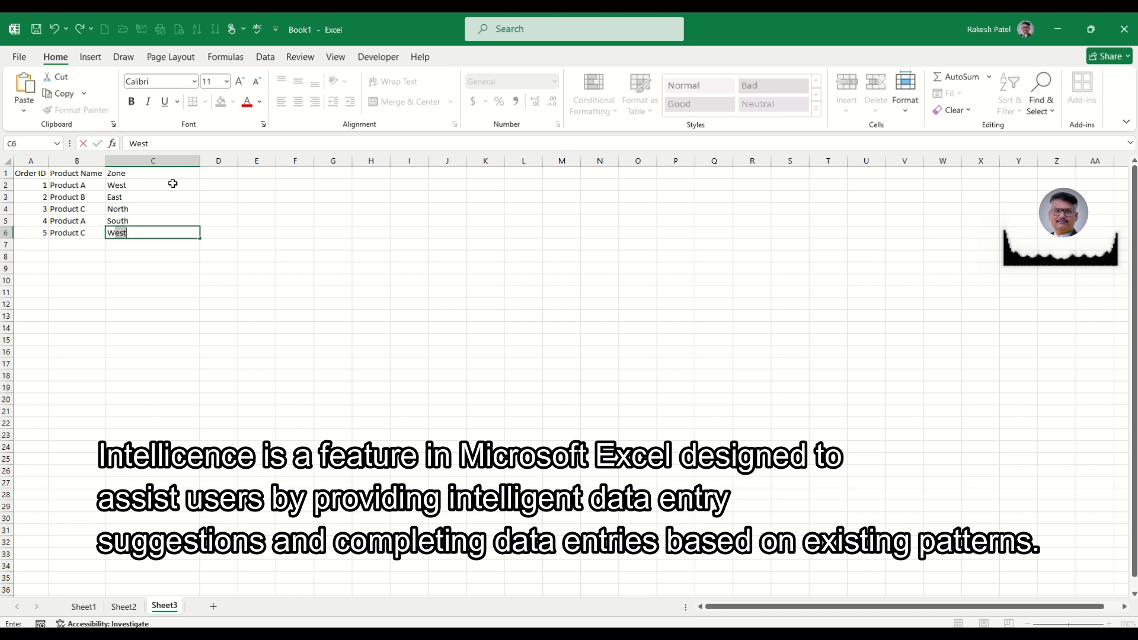
pyautogui.write('fj')
pyautogui.press('BackSpace')
pyautogui.write('w')
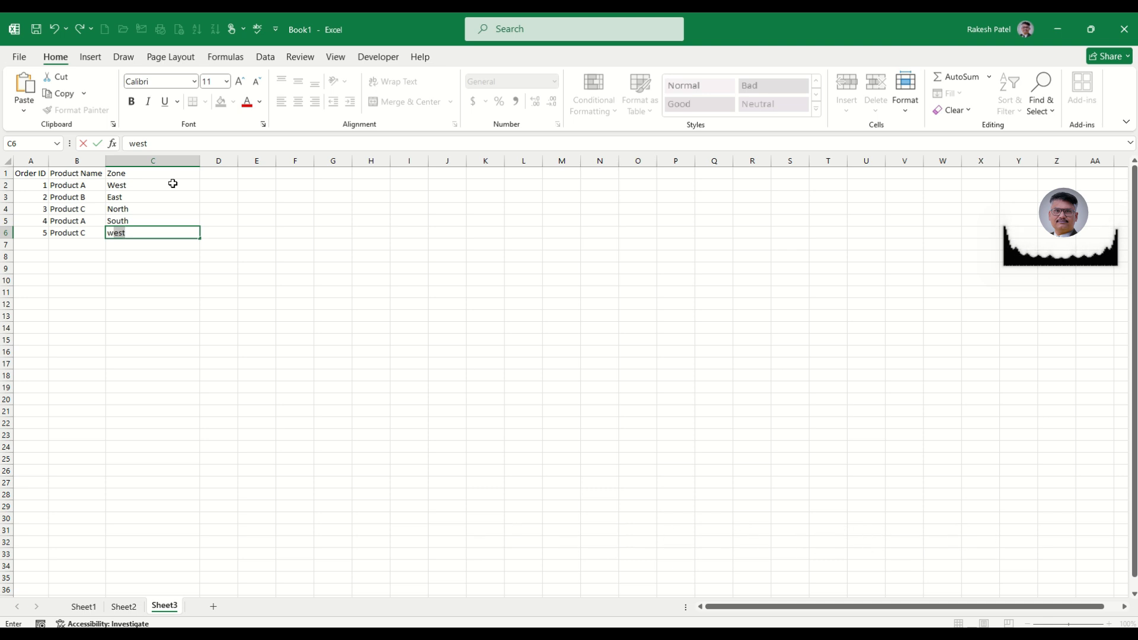
pyautogui.press('Return')
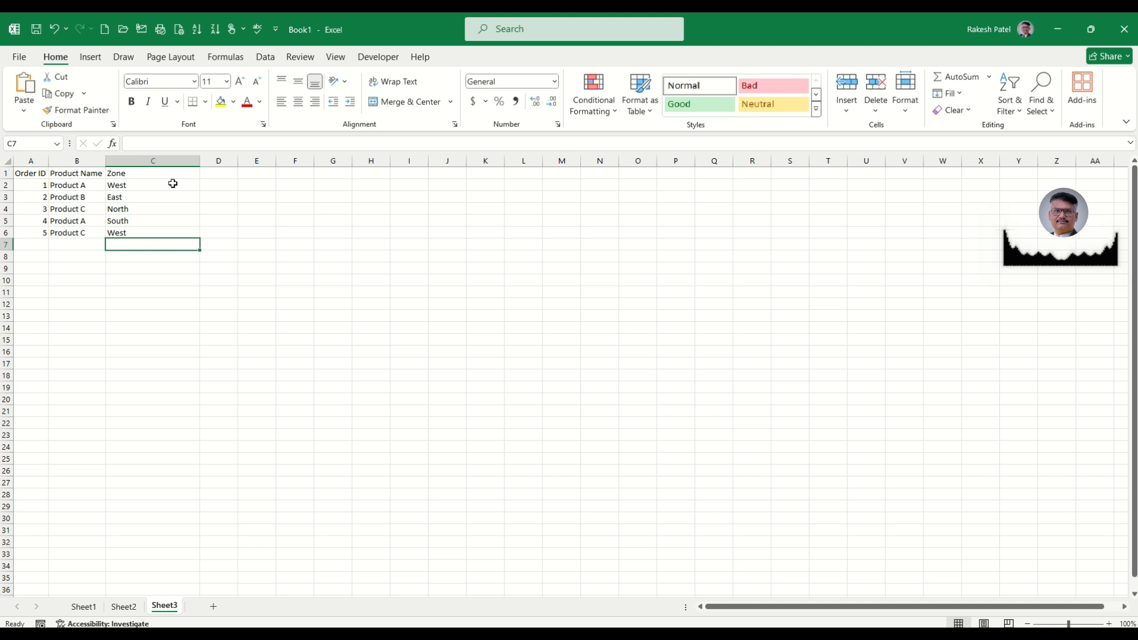
# Compare the numeric Order ID entries in A2:A6 with the text Zone entries in C2:C6.
pyautogui.press('Up')
pyautogui.press('Right')
pyautogui.press('Left')
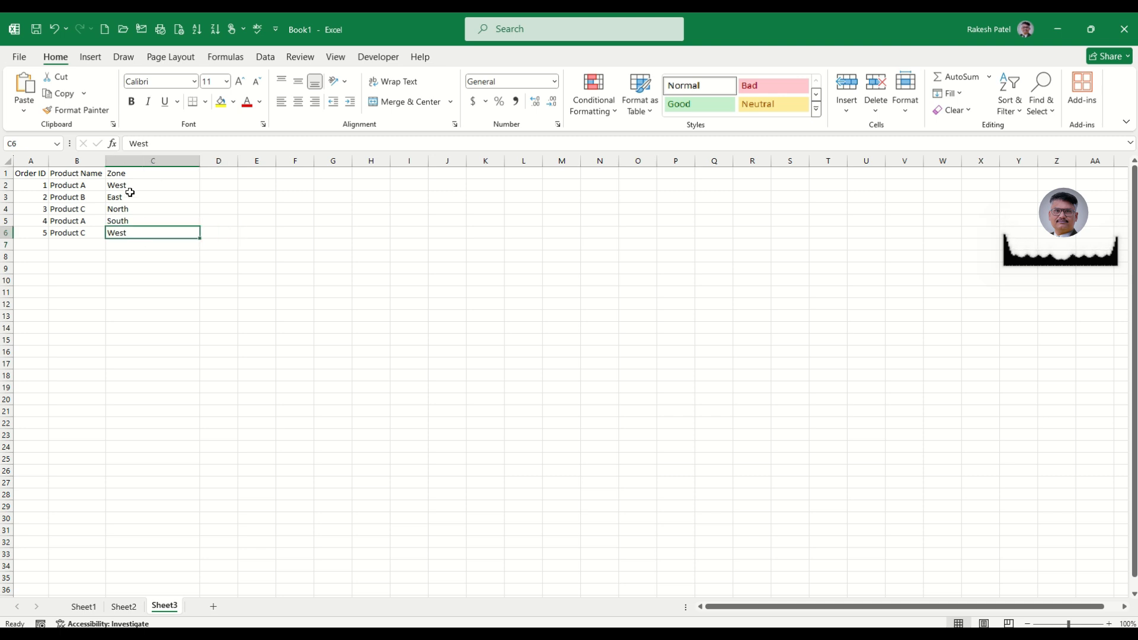
pyautogui.moveTo(36, 185); pyautogui.dragTo(31, 234)
pyautogui.click(37, 188)
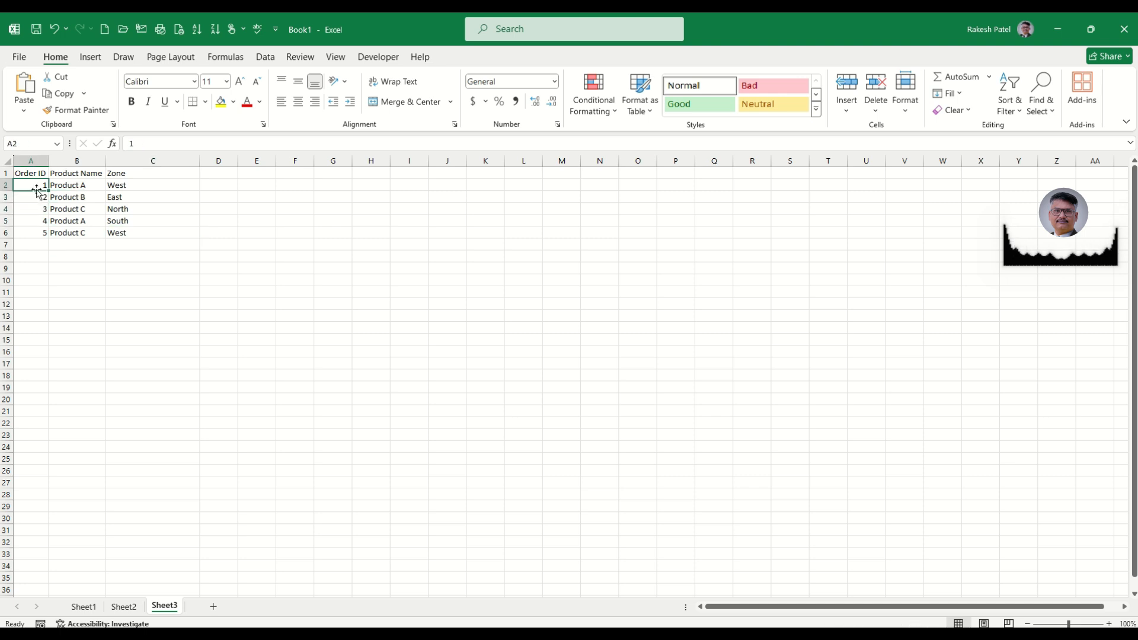
pyautogui.moveTo(128, 207); pyautogui.dragTo(129, 231)
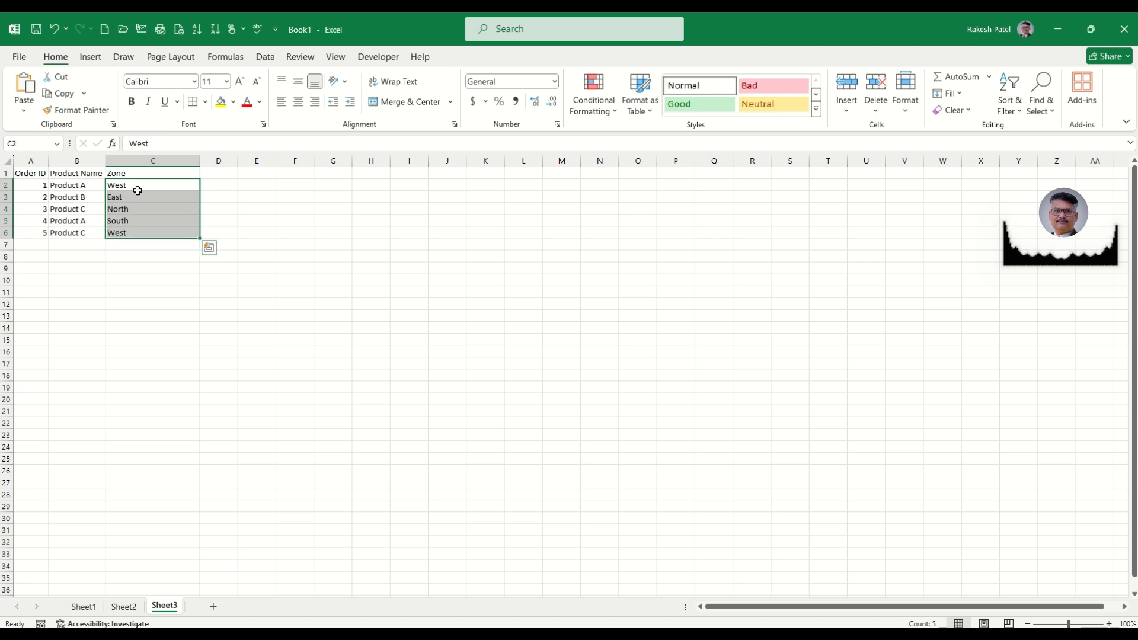
pyautogui.click(127, 232)
# Add the header Amount in cell D1.
pyautogui.click(204, 175)
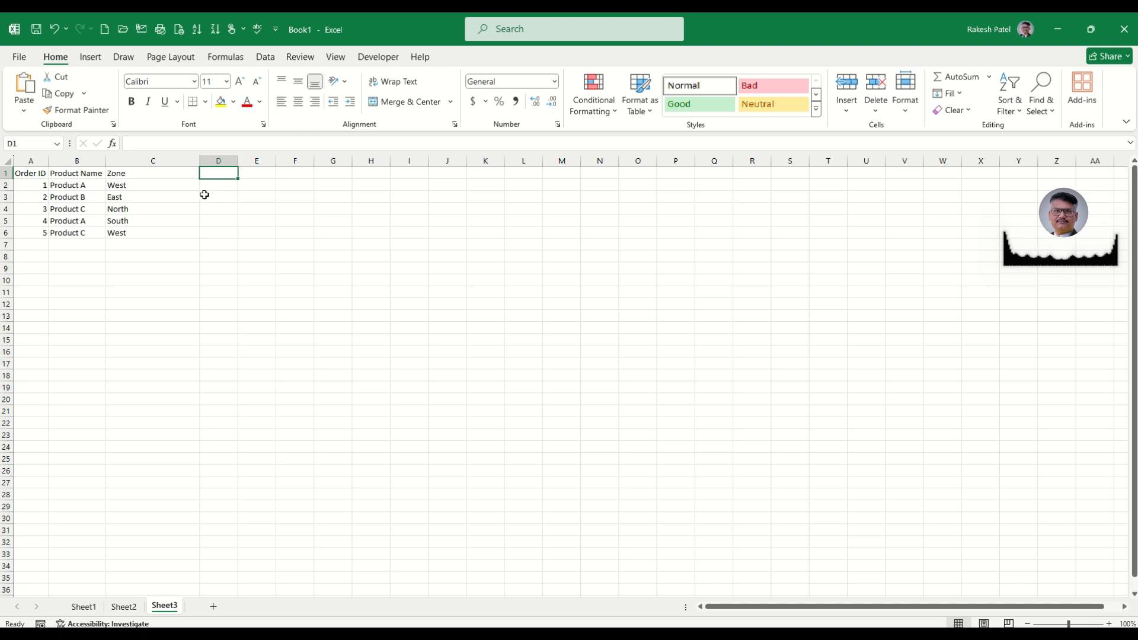
pyautogui.write('N')
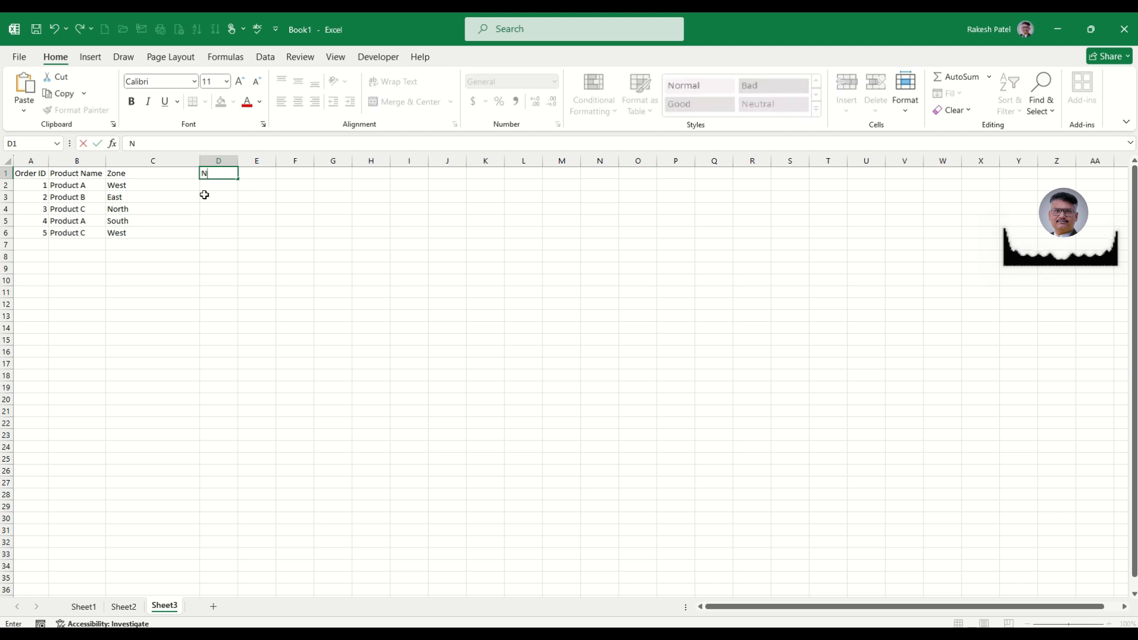
pyautogui.write('Amount')
pyautogui.press('Return')
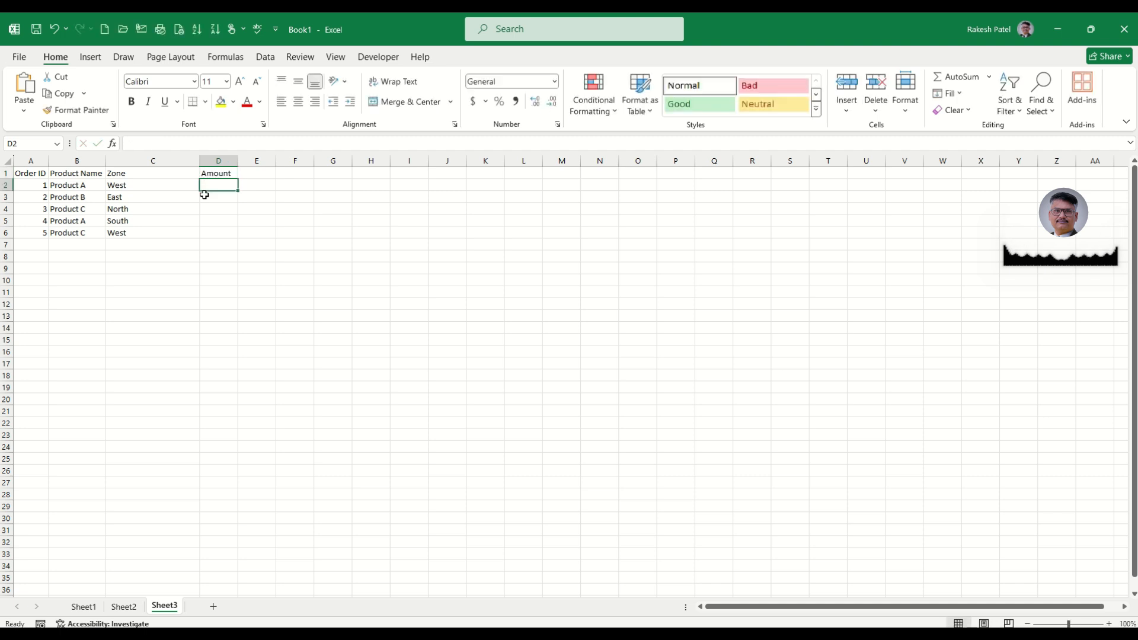
# Fill the Amount column in D2:D6 with 15000, 25000, 35000, 10000 and 20000.
pyautogui.write('15000')
pyautogui.press('Return')
pyautogui.write('25000')
pyautogui.press('Return')
pyautogui.write('35000')
pyautogui.press('Return')
pyautogui.write('10000')
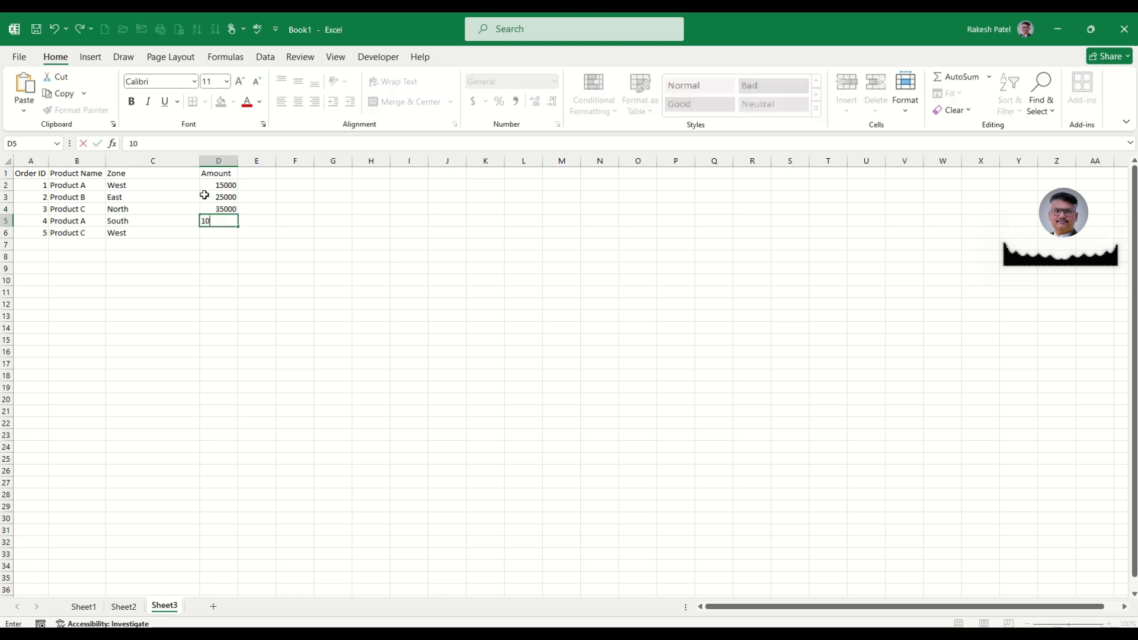
pyautogui.press('Return')
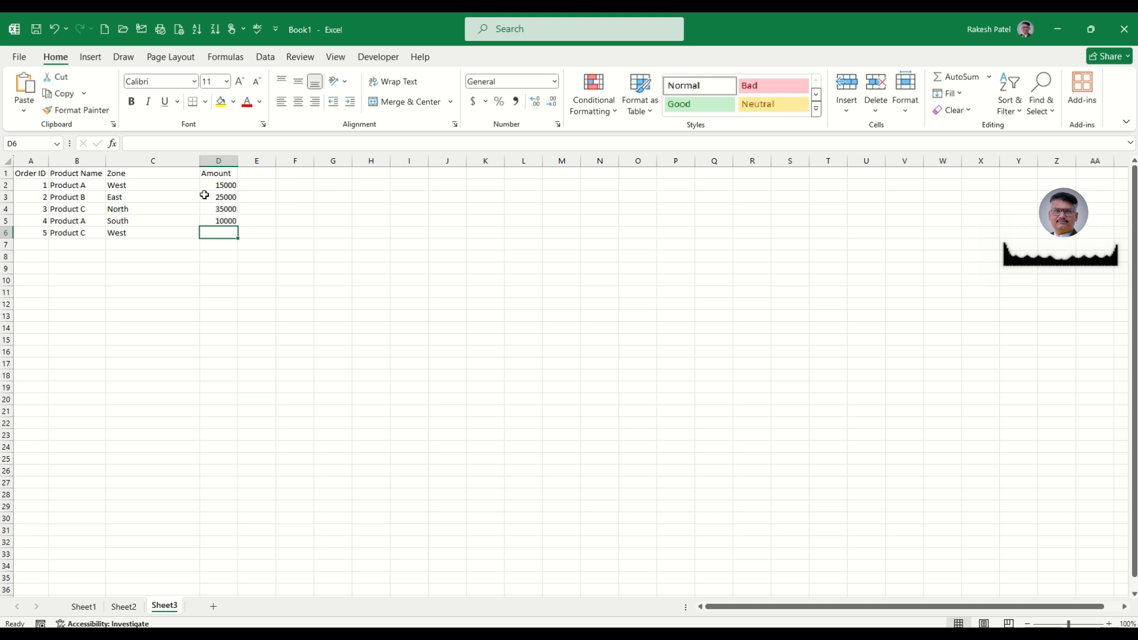
pyautogui.write('20000')
pyautogui.press('Return')
# Widen the Amount column and the empty column E beside it manually.
pyautogui.press('Up')
pyautogui.press('Up')
pyautogui.press('Up')
pyautogui.press('Up')
pyautogui.press('Up')
pyautogui.press('Up')
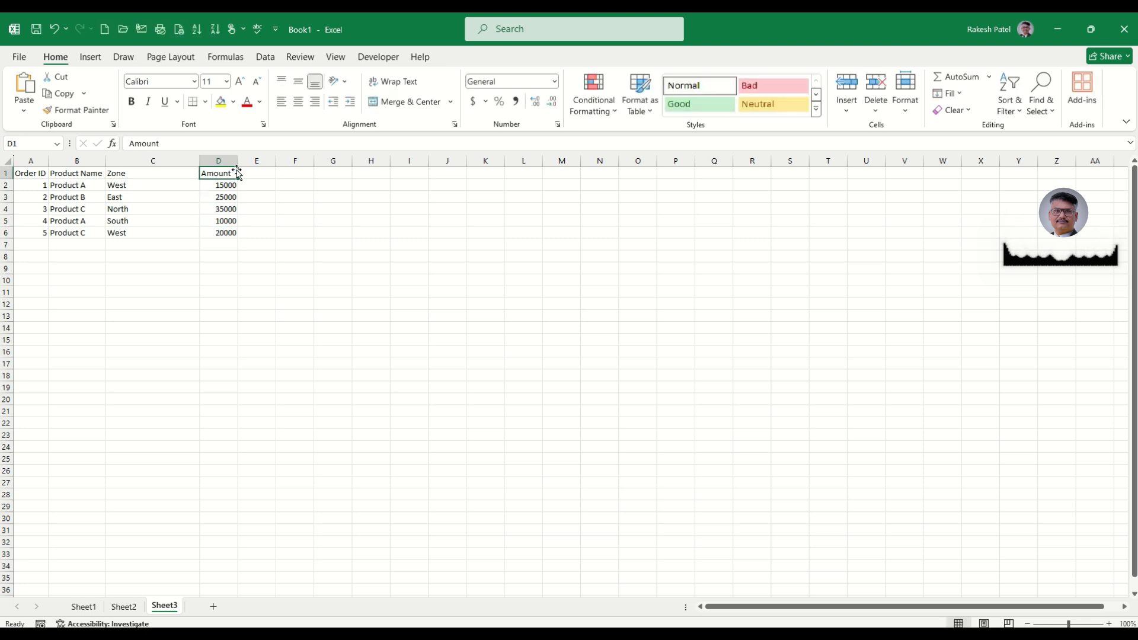
pyautogui.moveTo(238, 160); pyautogui.dragTo(338, 161)
# Add the header Last update On in cell E1.
pyautogui.click(292, 174)
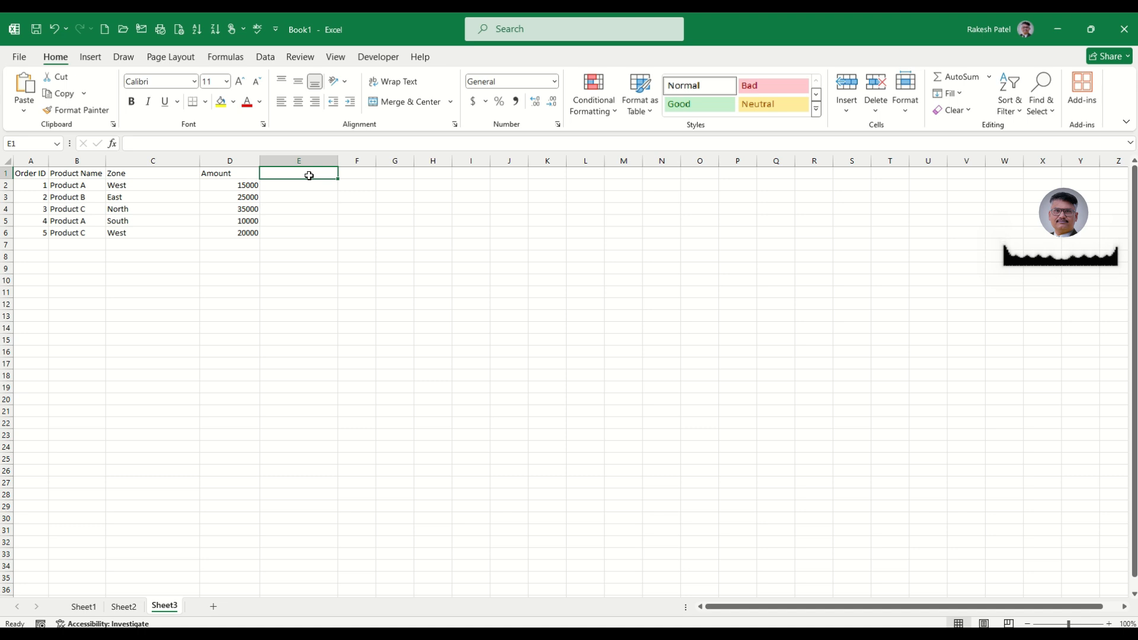
pyautogui.write('Last')
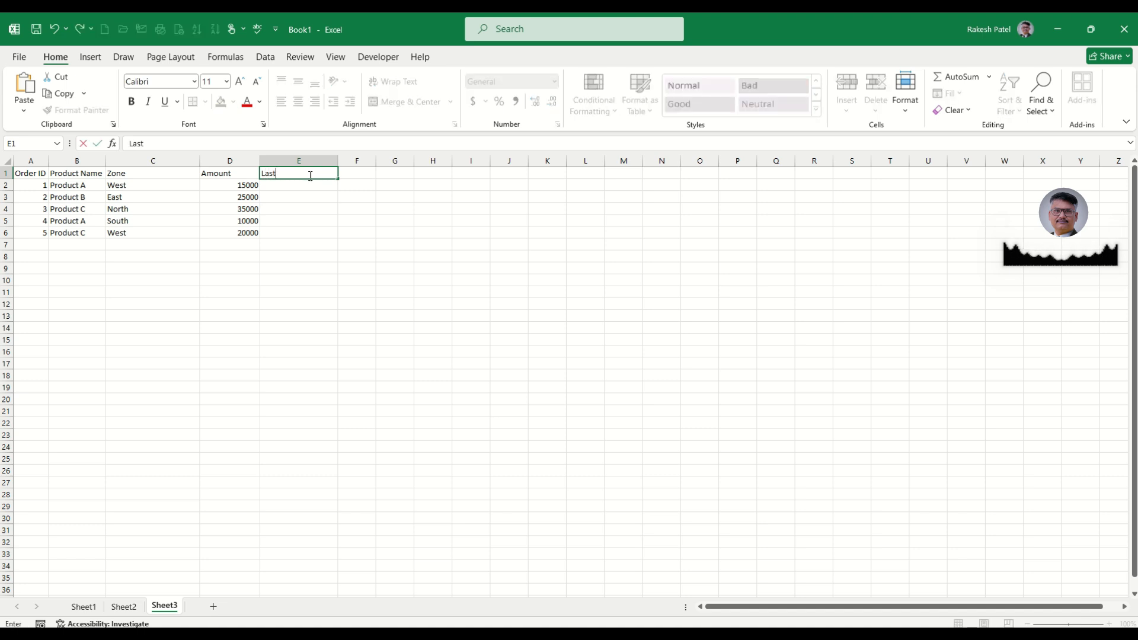
pyautogui.write(' update On')
pyautogui.press('Return')
pyautogui.click(308, 176)
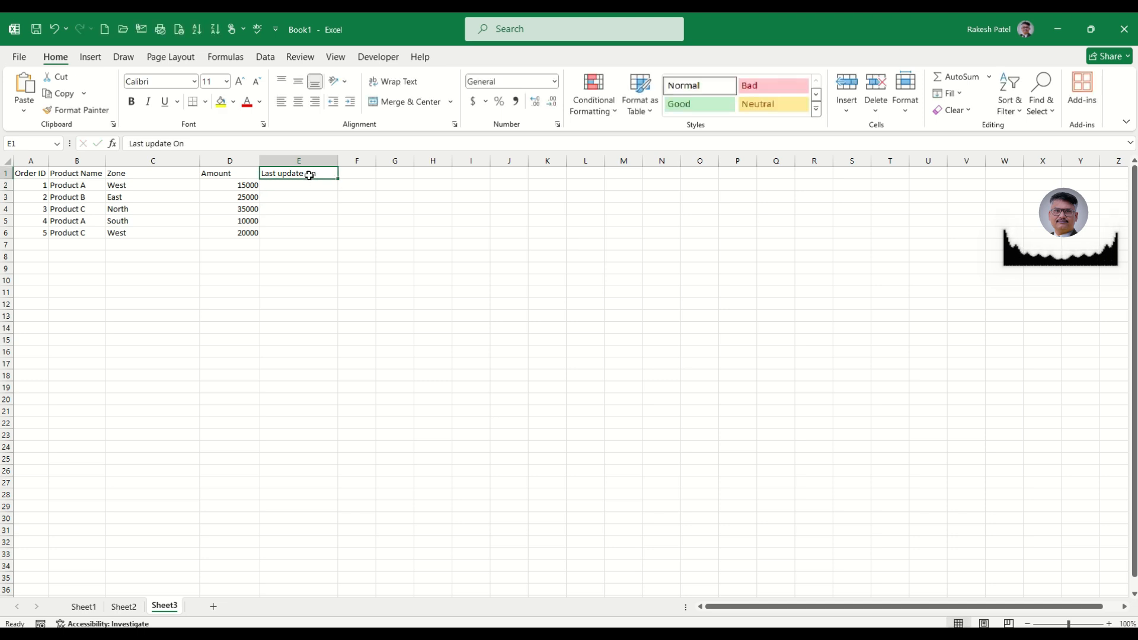
pyautogui.press('Return')
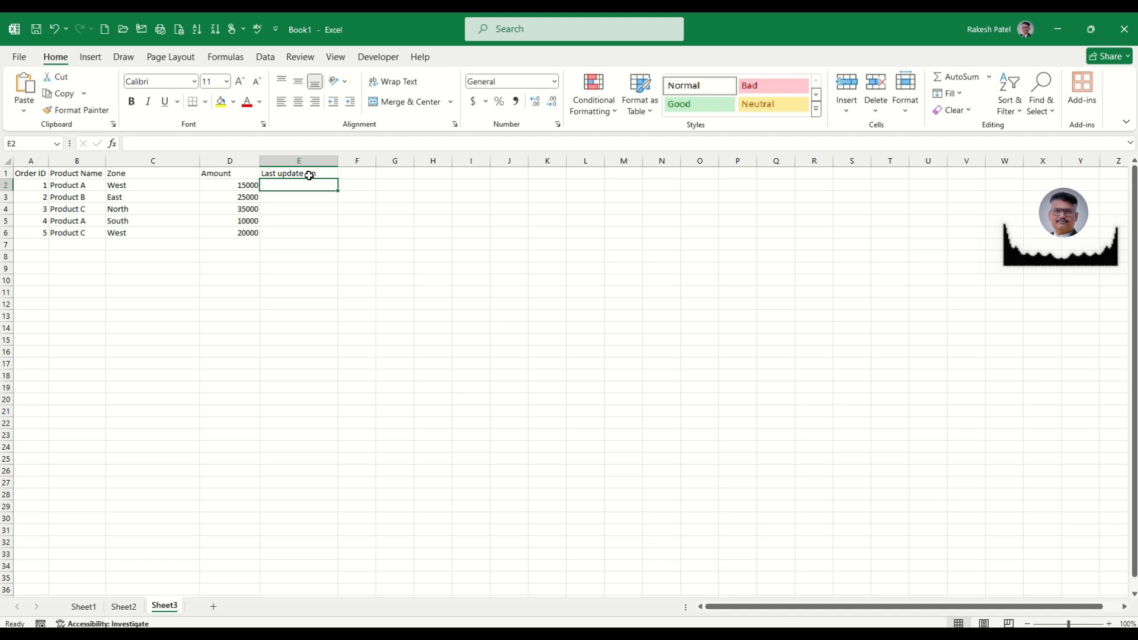
# Enter the date 11-8-2024 in cell E2 for the first order.
pyautogui.write('11-8-2024')
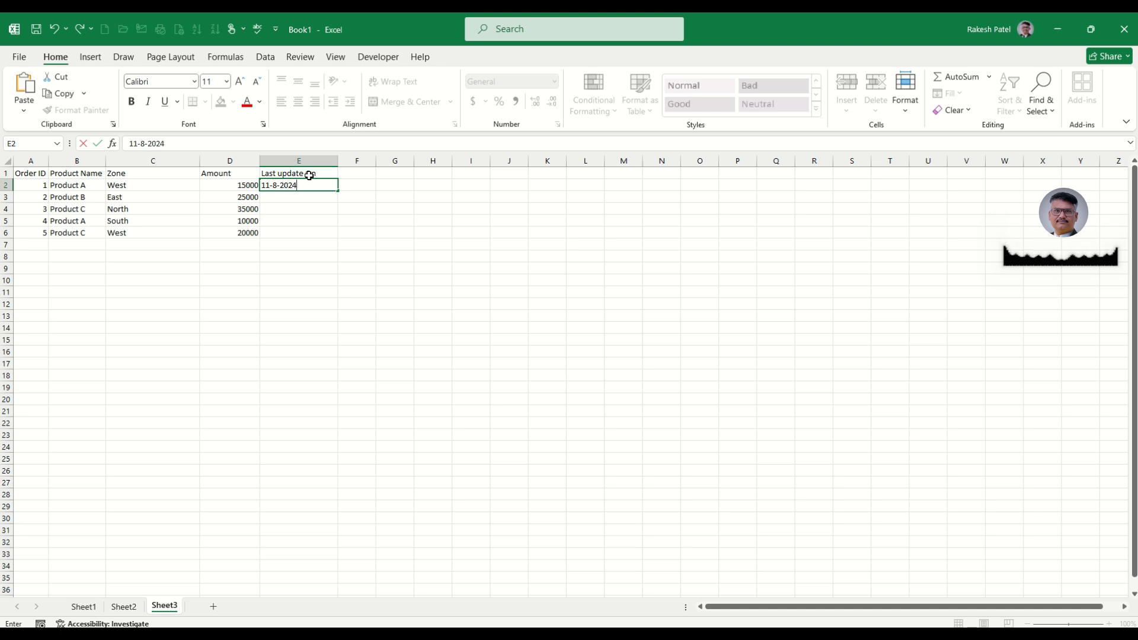
pyautogui.press('Return')
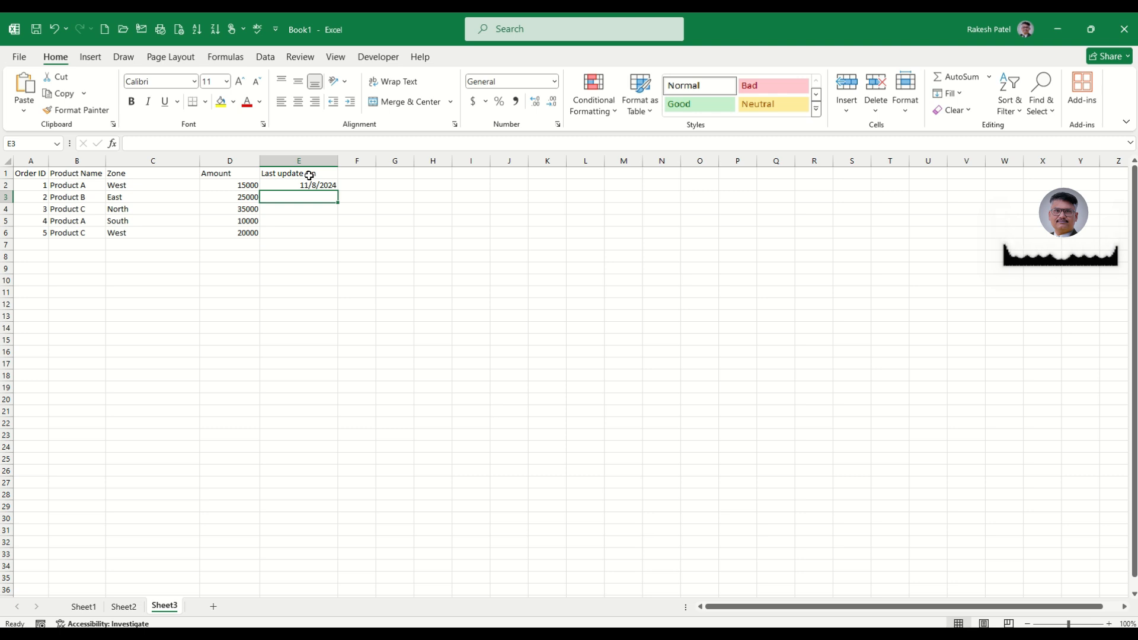
pyautogui.press('Up')
pyautogui.press('Down')
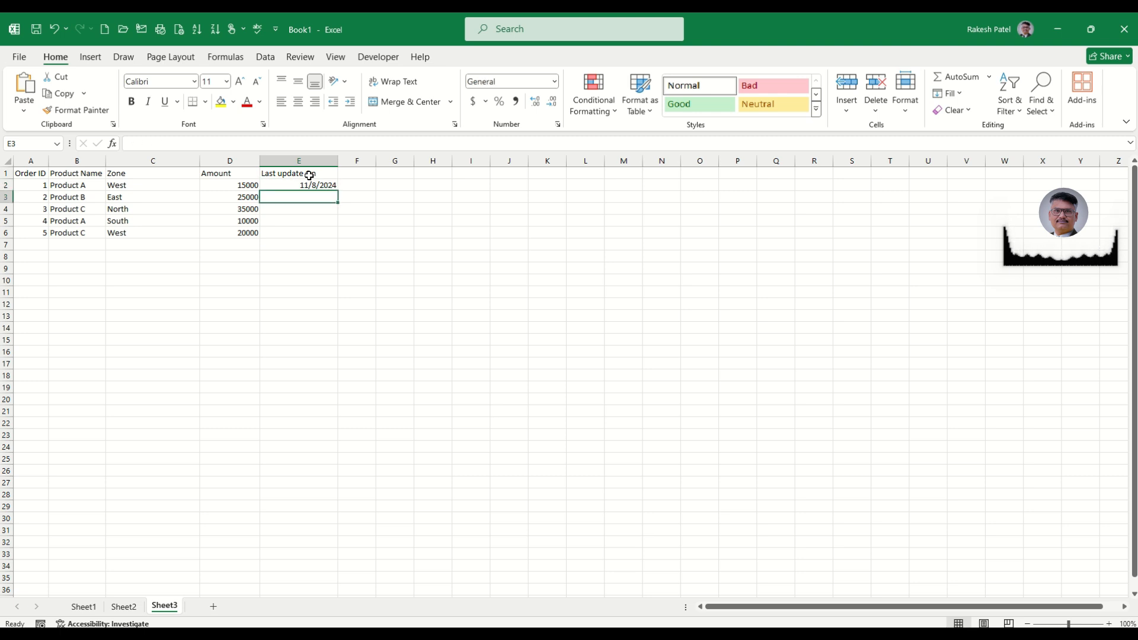
# Enter the date 25-7-2024 in cell E3 for the second order.
pyautogui.write('25-8')
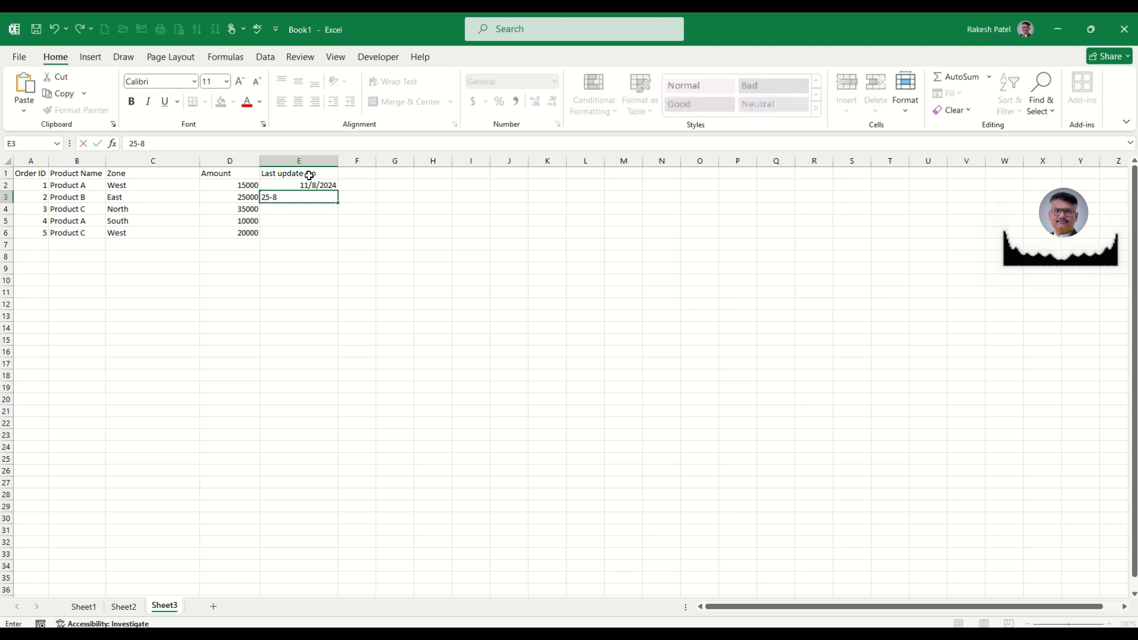
pyautogui.press('BackSpace')
pyautogui.write('7-2024')
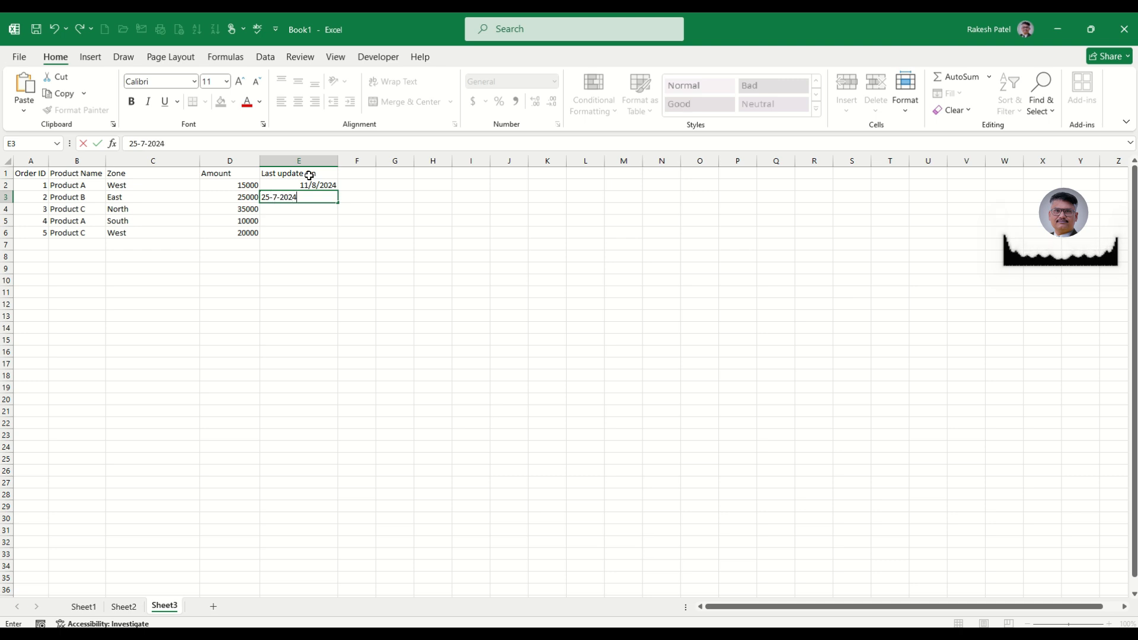
pyautogui.press('Return')
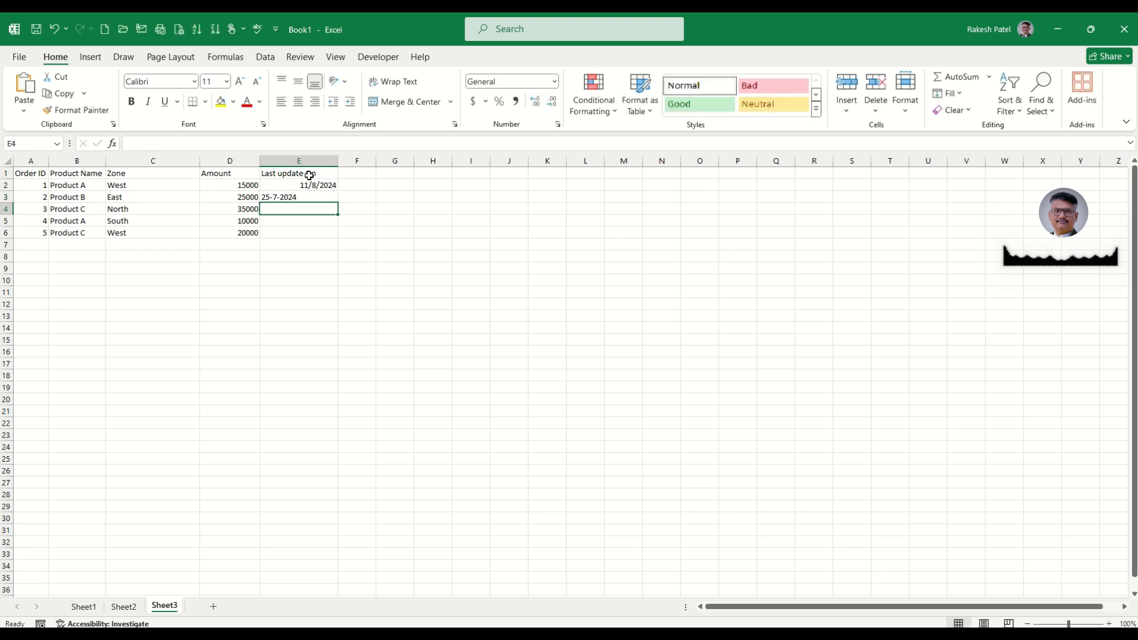
pyautogui.click(307, 185)
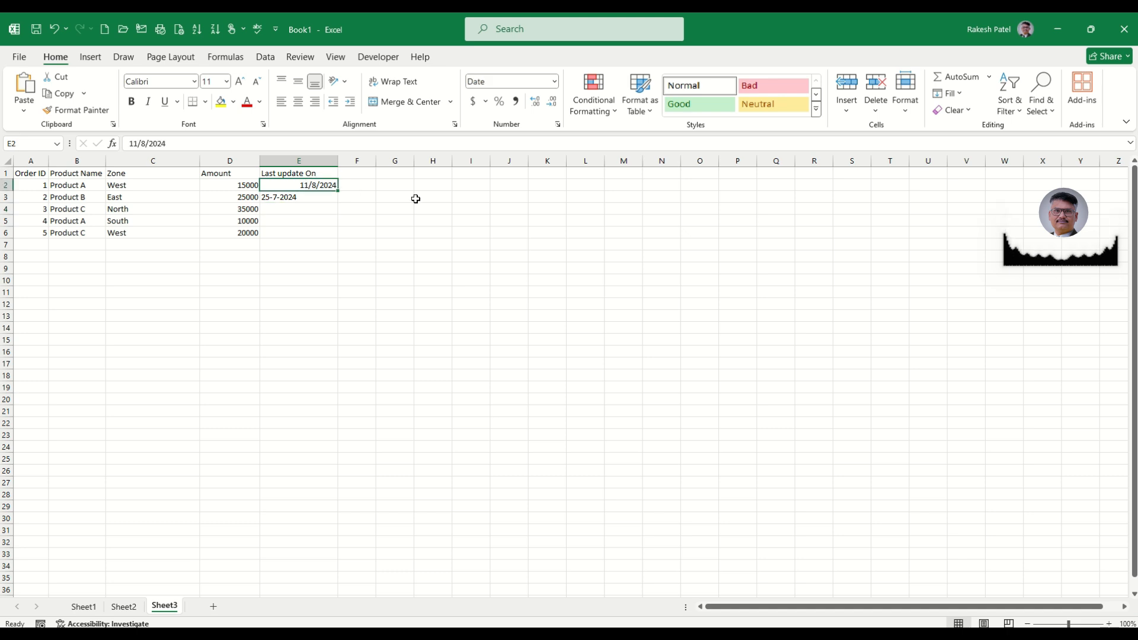
pyautogui.click(288, 210)
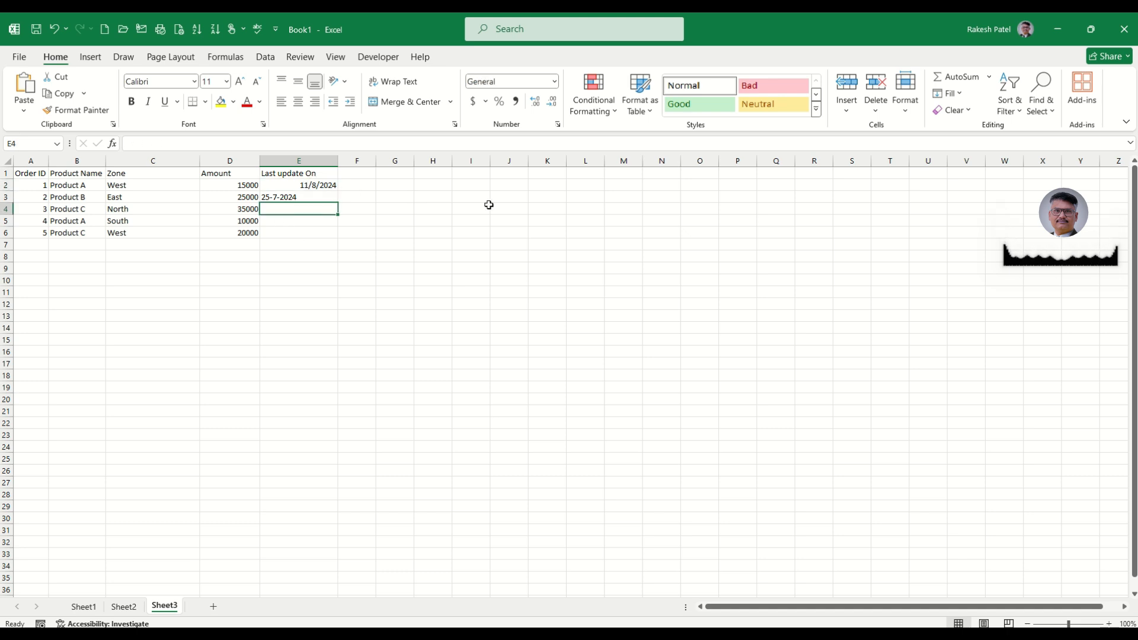
pyautogui.write('15')
pyautogui.press('BackSpace')
pyautogui.press('BackSpace')
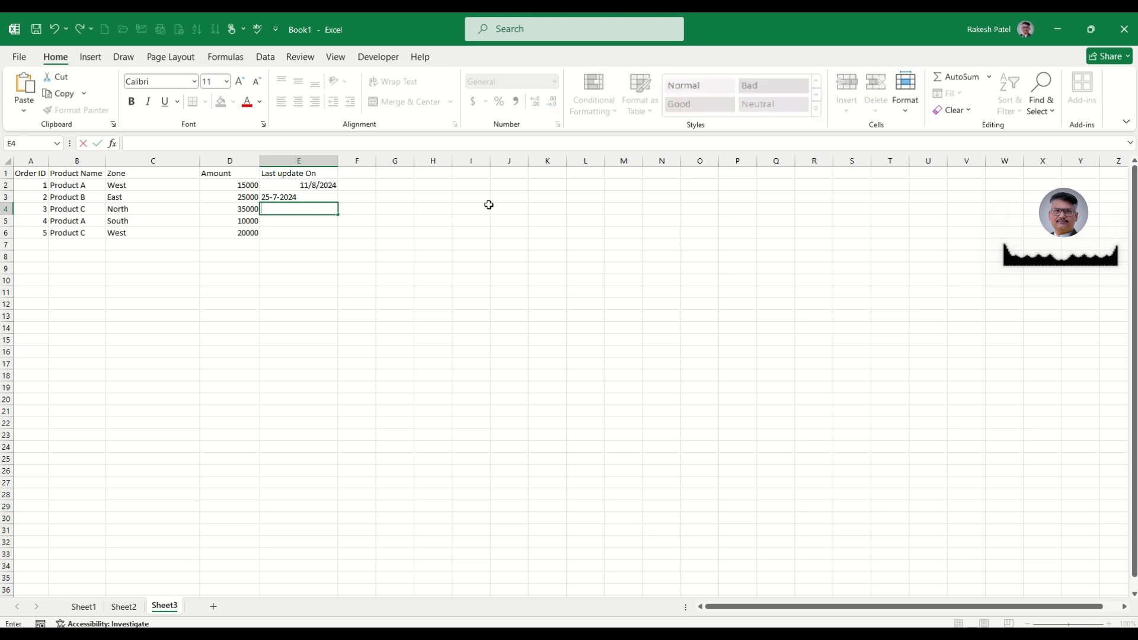
pyautogui.press('Return')
# Enter the month note 11= Dec in cell F2 beside the first date.
pyautogui.press('Up')
pyautogui.press('Up')
pyautogui.press('Up')
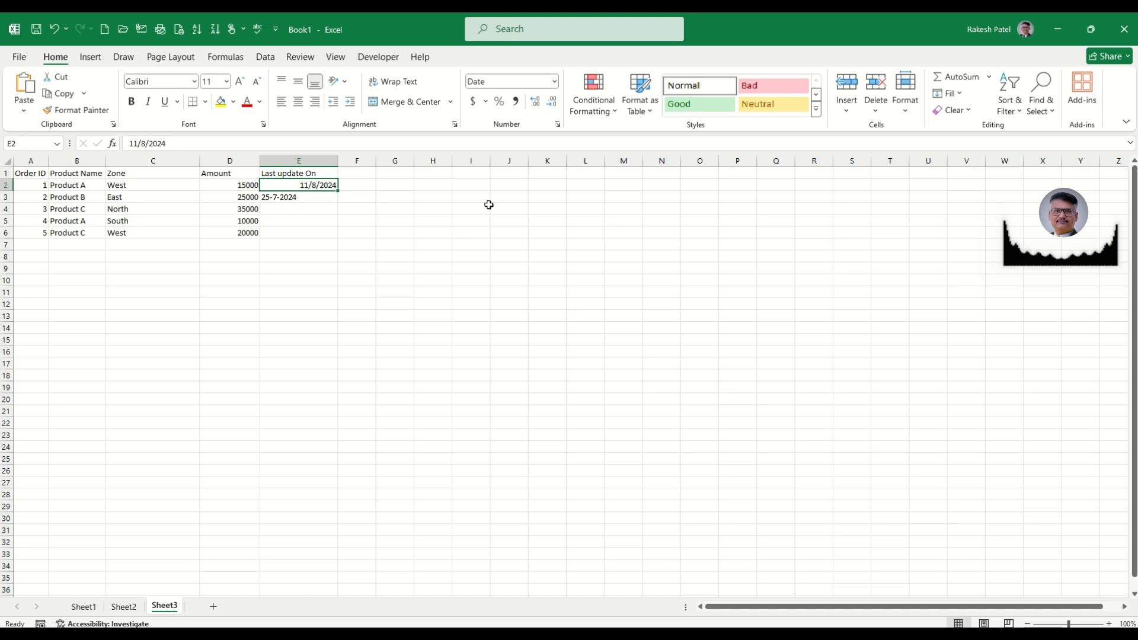
pyautogui.press('Right')
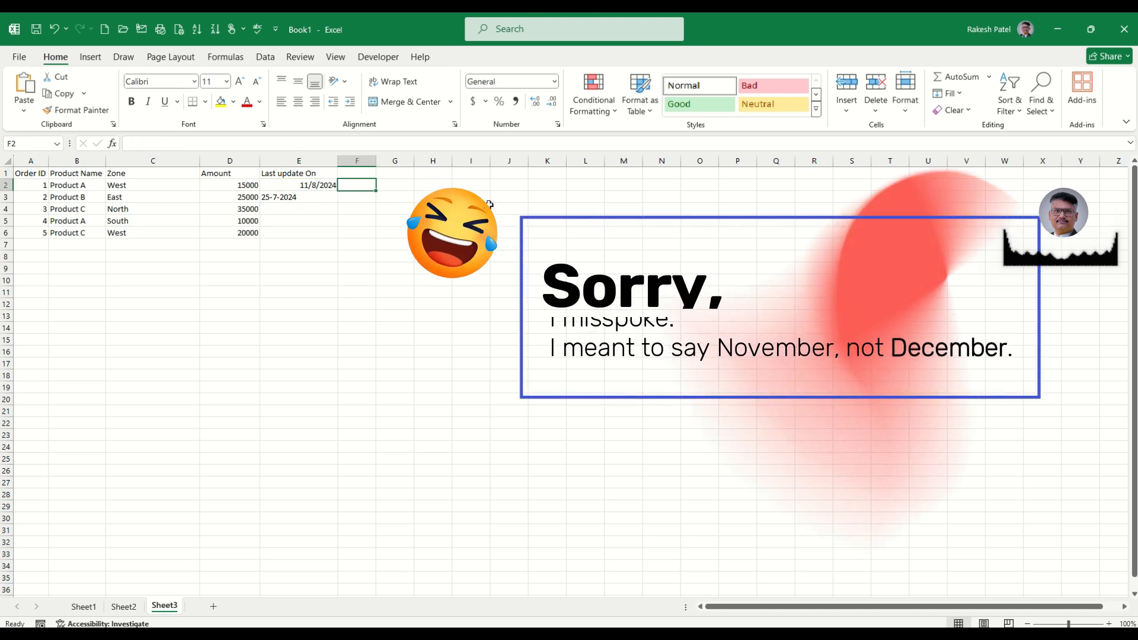
pyautogui.write('11=')
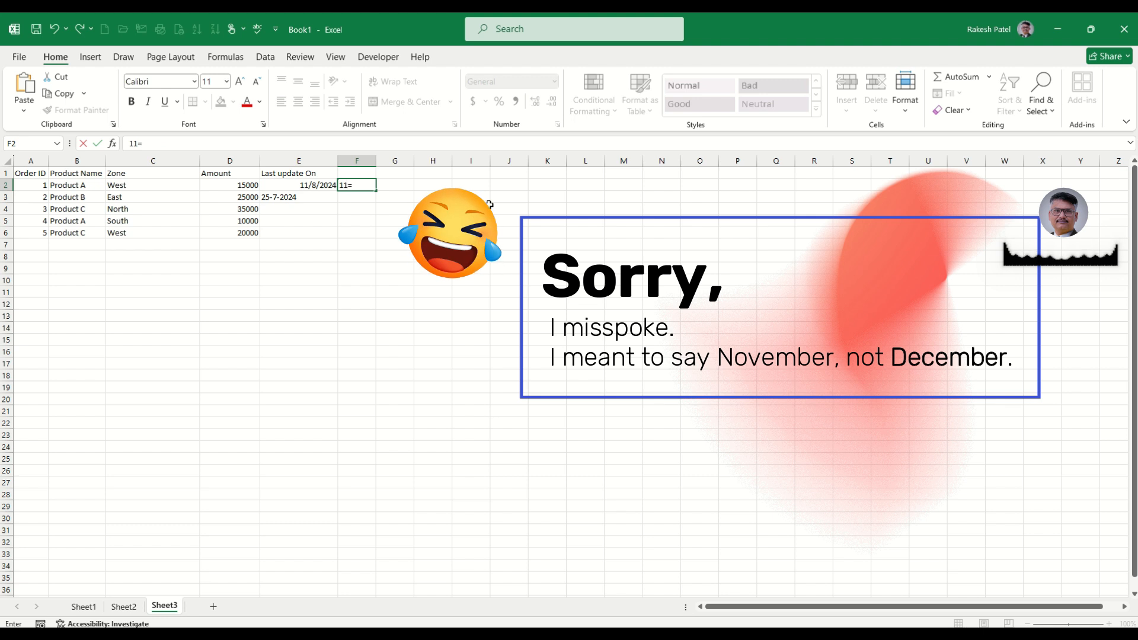
pyautogui.write(' Dec')
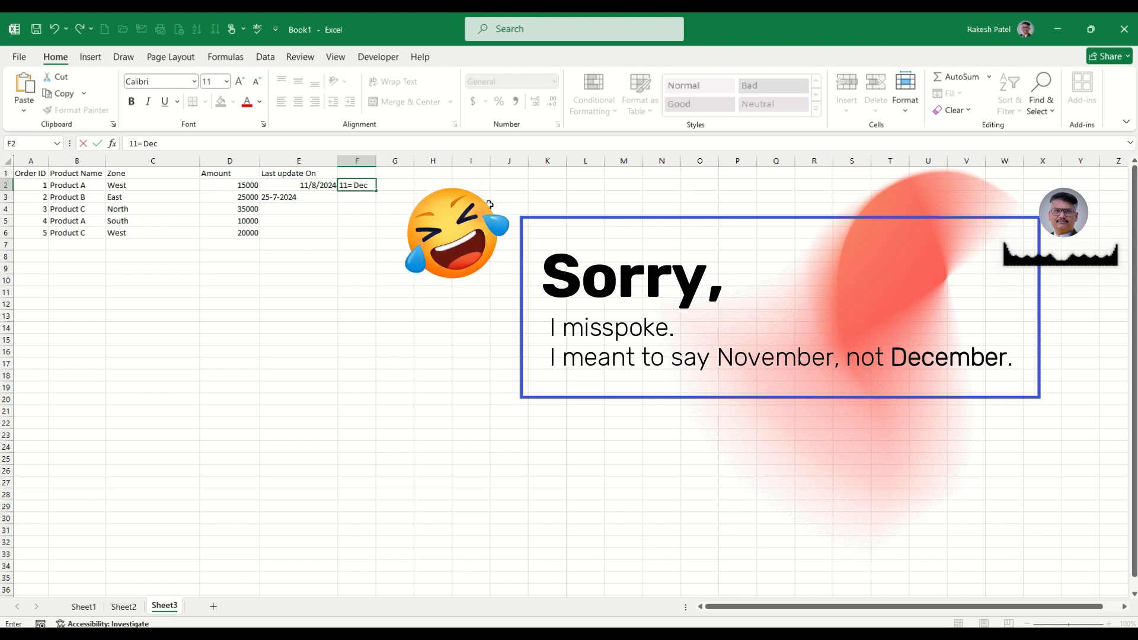
pyautogui.hotkey('ctrl', 'Return')
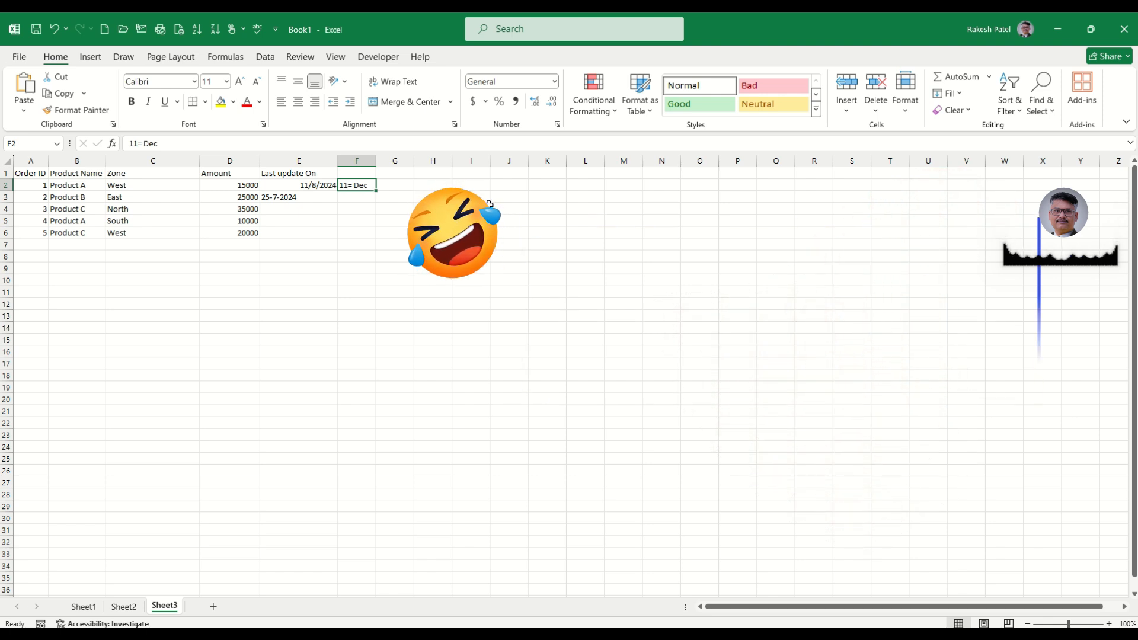
# Enter the date-order note Month - Day - Year in cell F3.
pyautogui.press('Down')
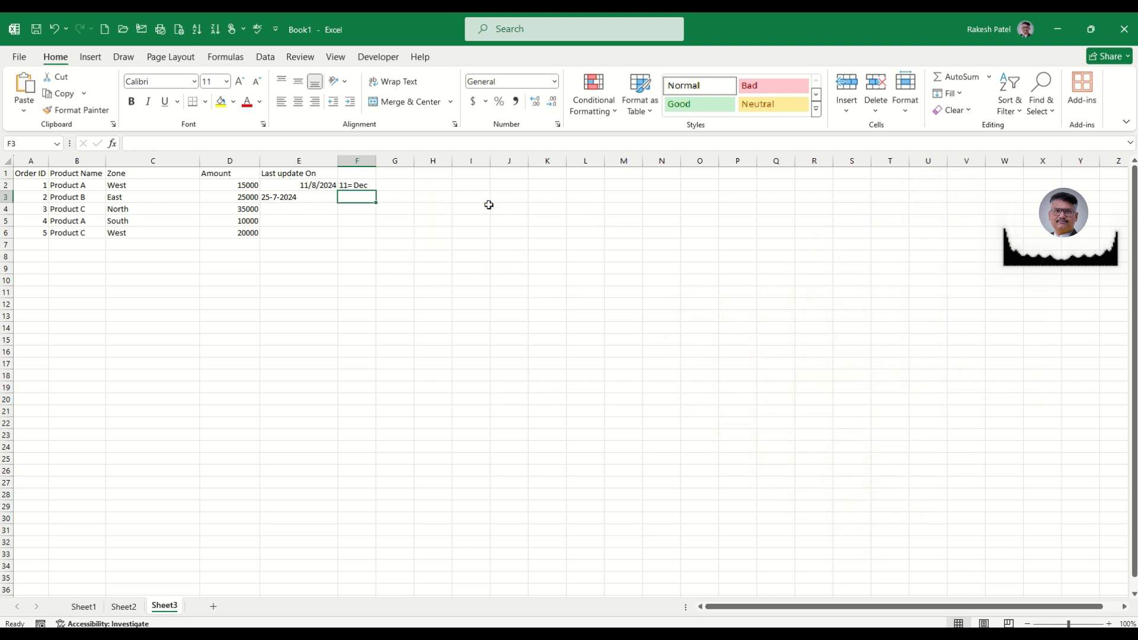
pyautogui.write('Month')
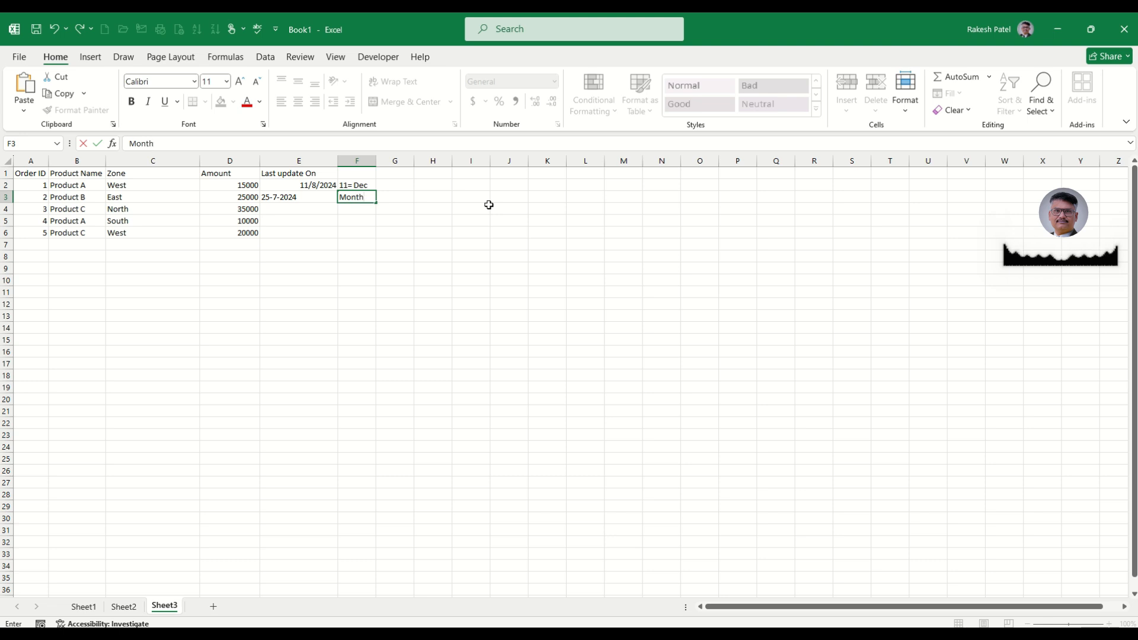
pyautogui.write(' - Day - Year')
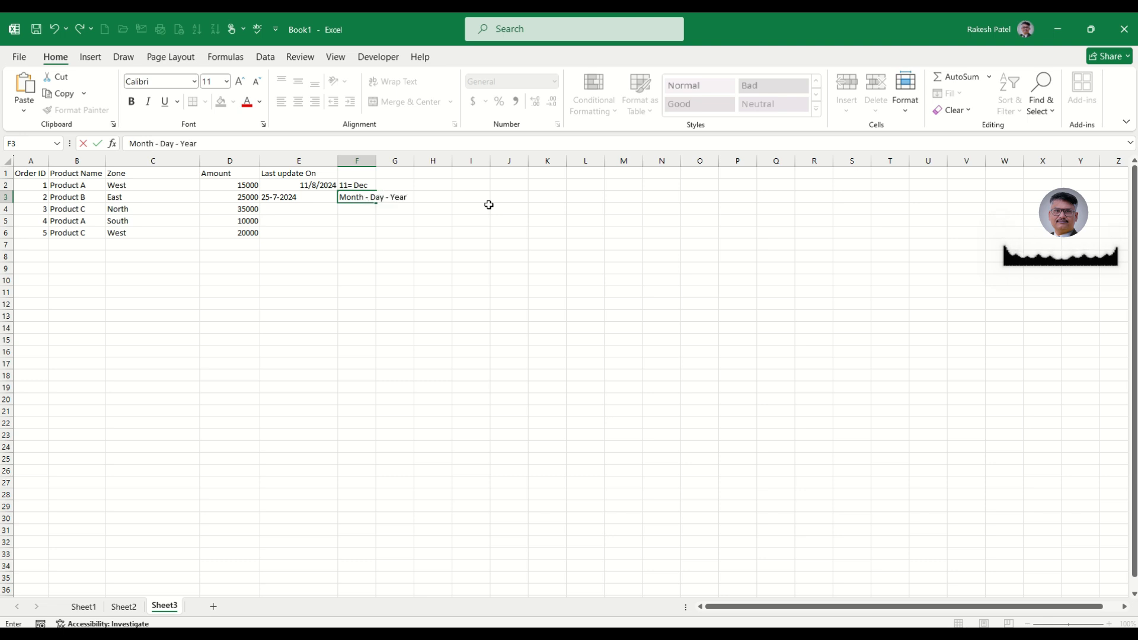
pyautogui.hotkey('ctrl', 'Return')
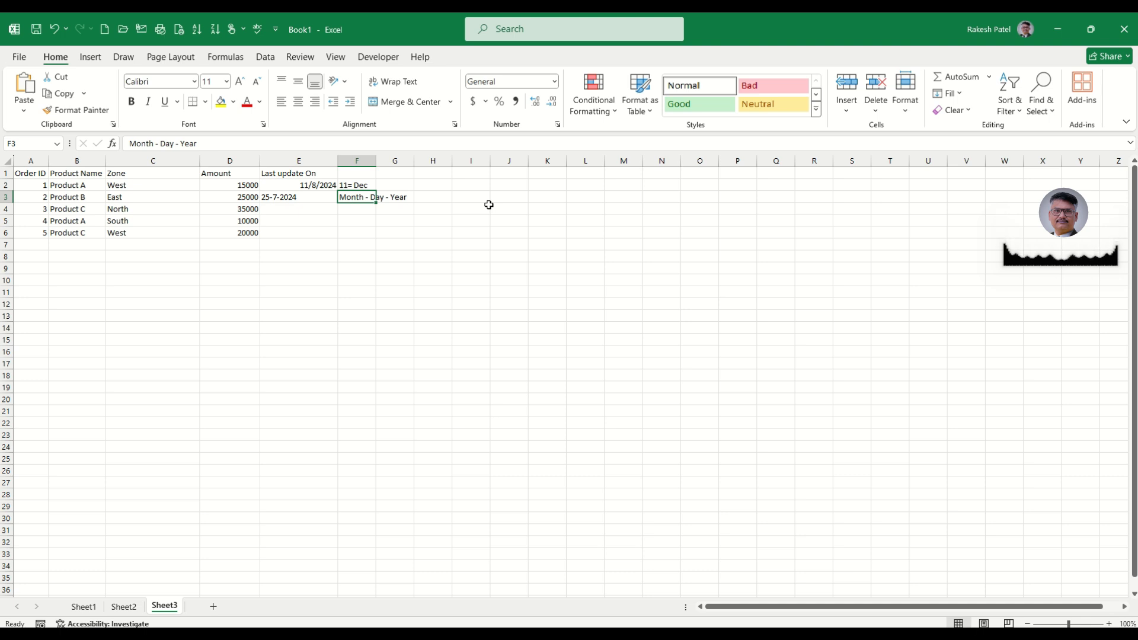
# Clear the month and date-order notes from cells F2 and F3.
pyautogui.hotkey('shift', 'Up')
pyautogui.press('Delete')
pyautogui.press('Left')
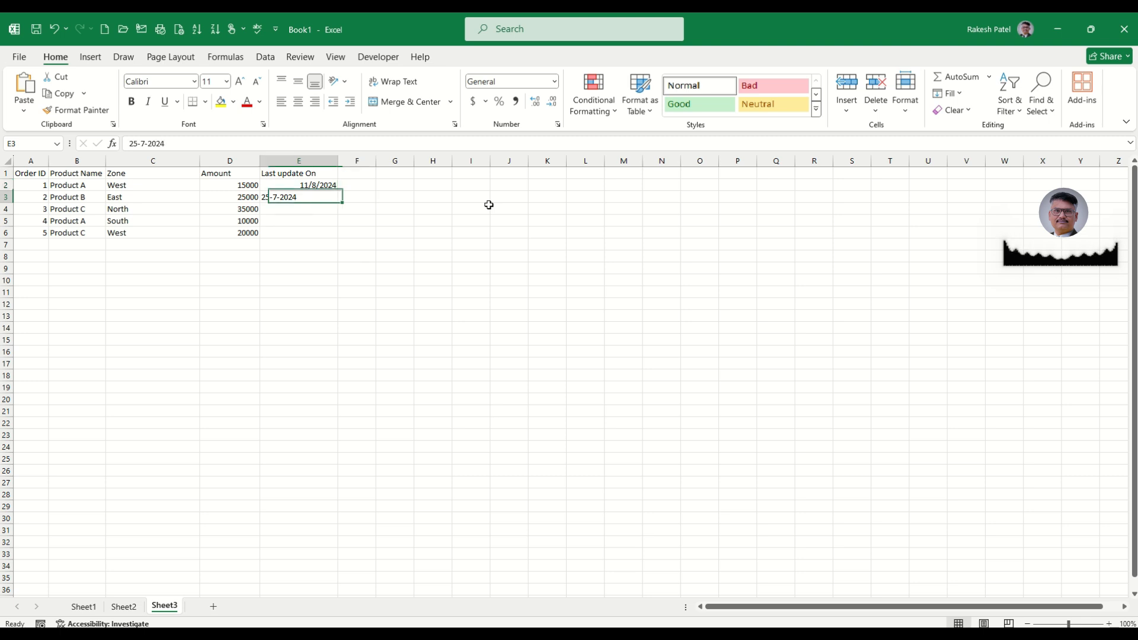
pyautogui.press('Up')
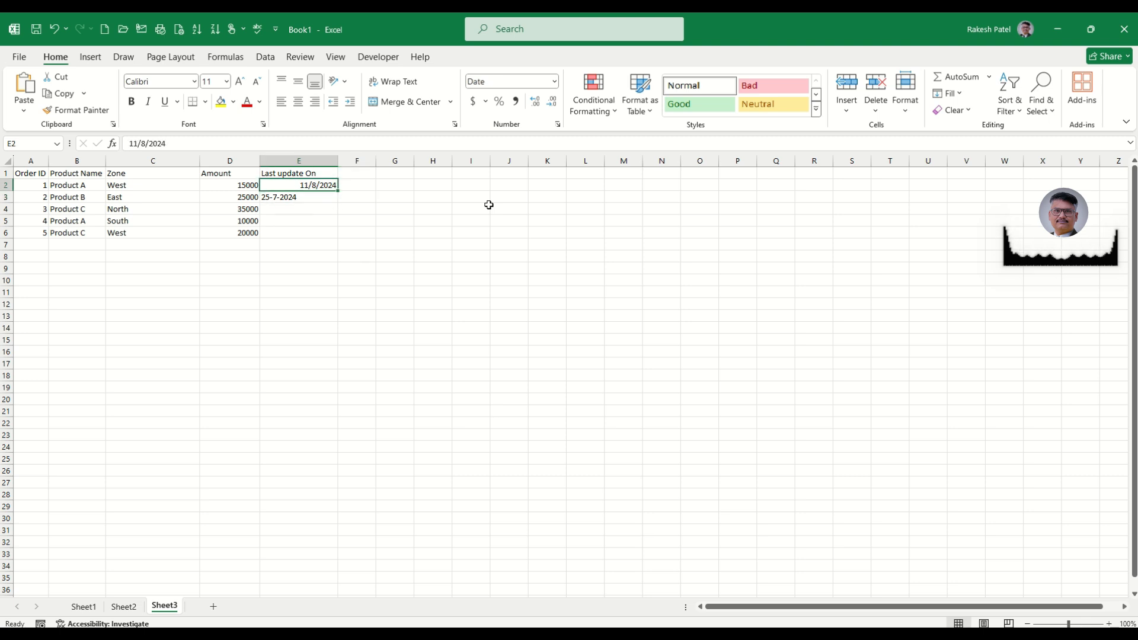
pyautogui.write('8-')
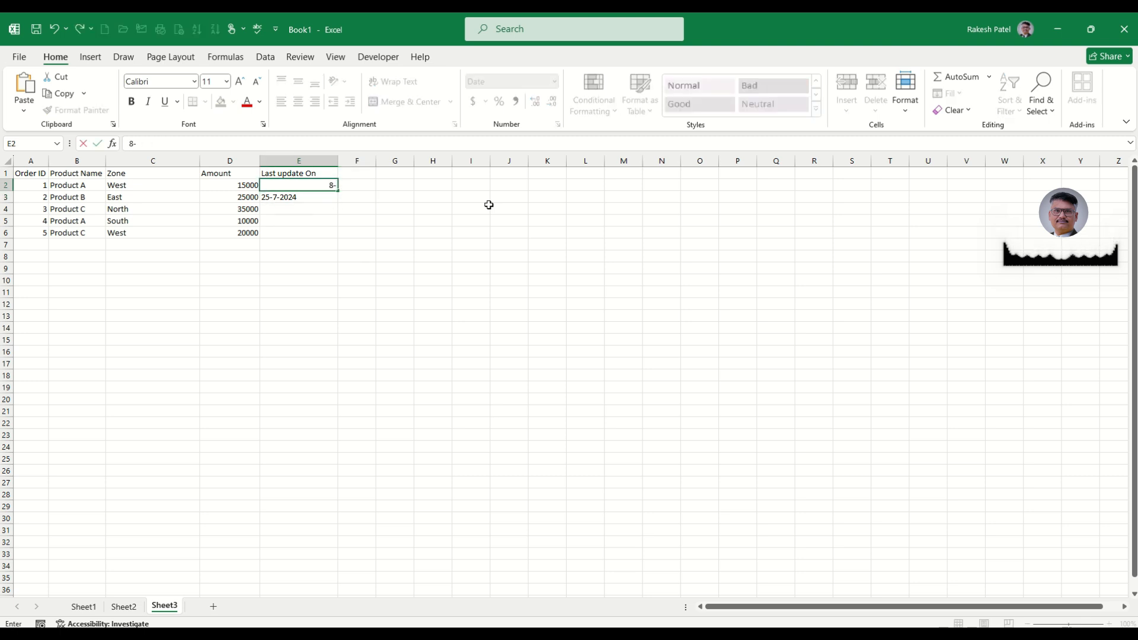
pyautogui.write('11-2024')
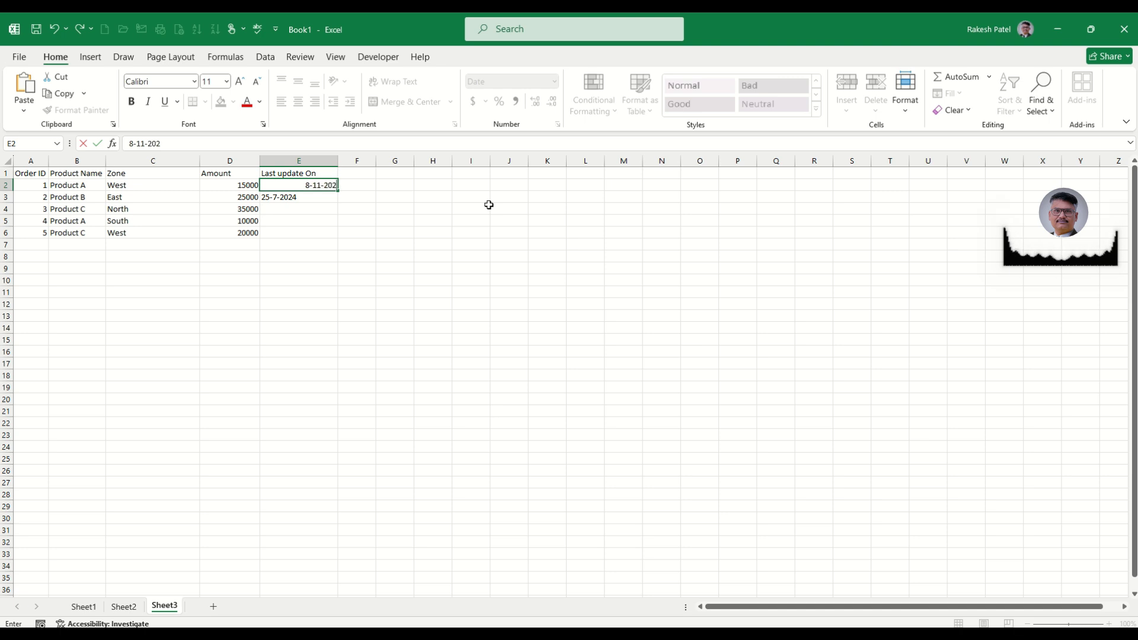
pyautogui.hotkey('ctrl', 'Return')
# Enter the dates 8-11-2024 in cell E4 and 7-5-2024 in cell E5 for the third and fourth orders.
pyautogui.press('Down')
pyautogui.press('Down')
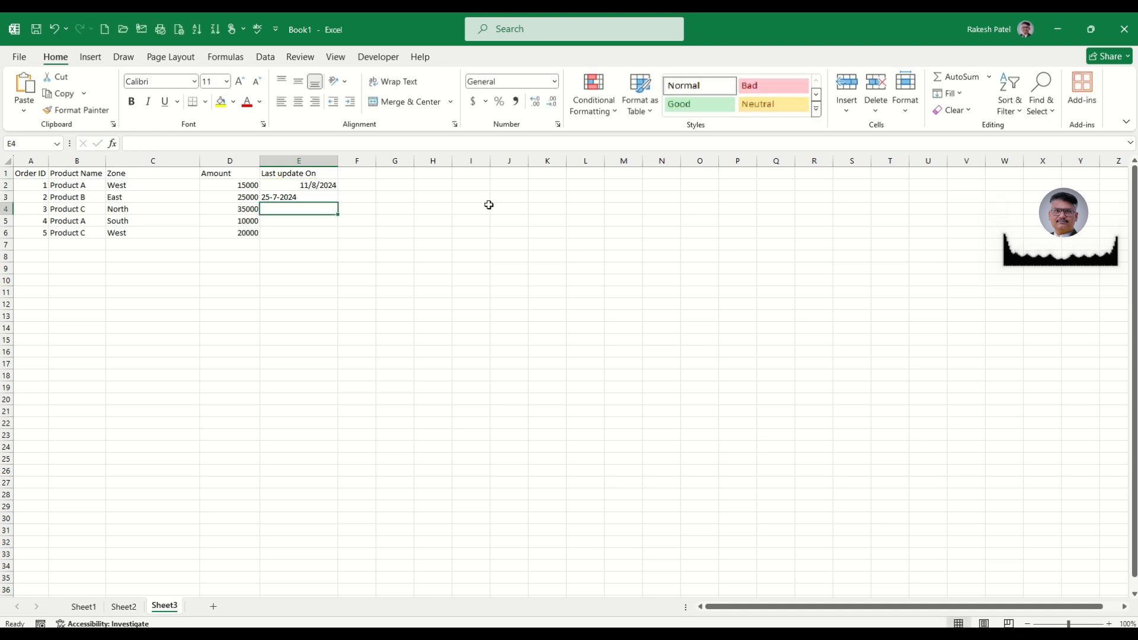
pyautogui.write('8-')
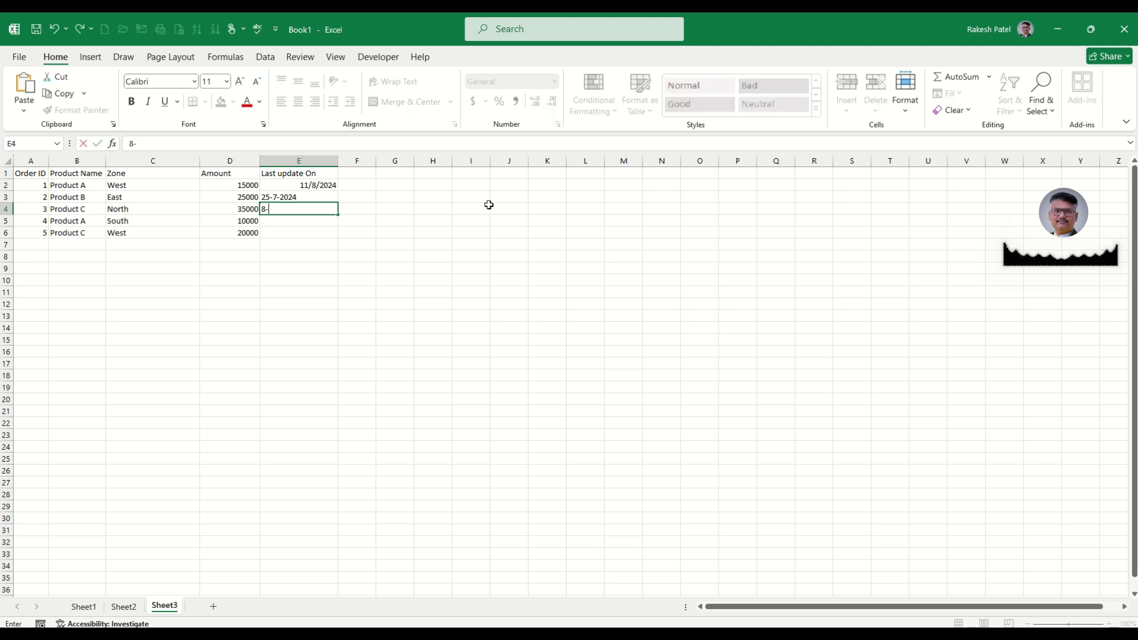
pyautogui.write('11-2024')
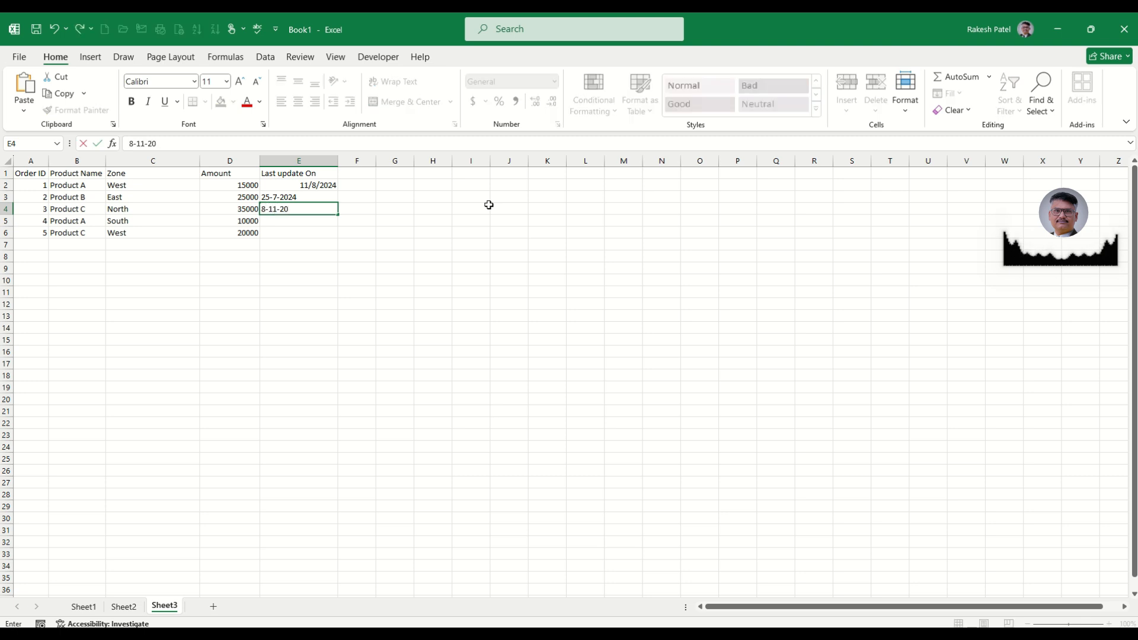
pyautogui.press('Return')
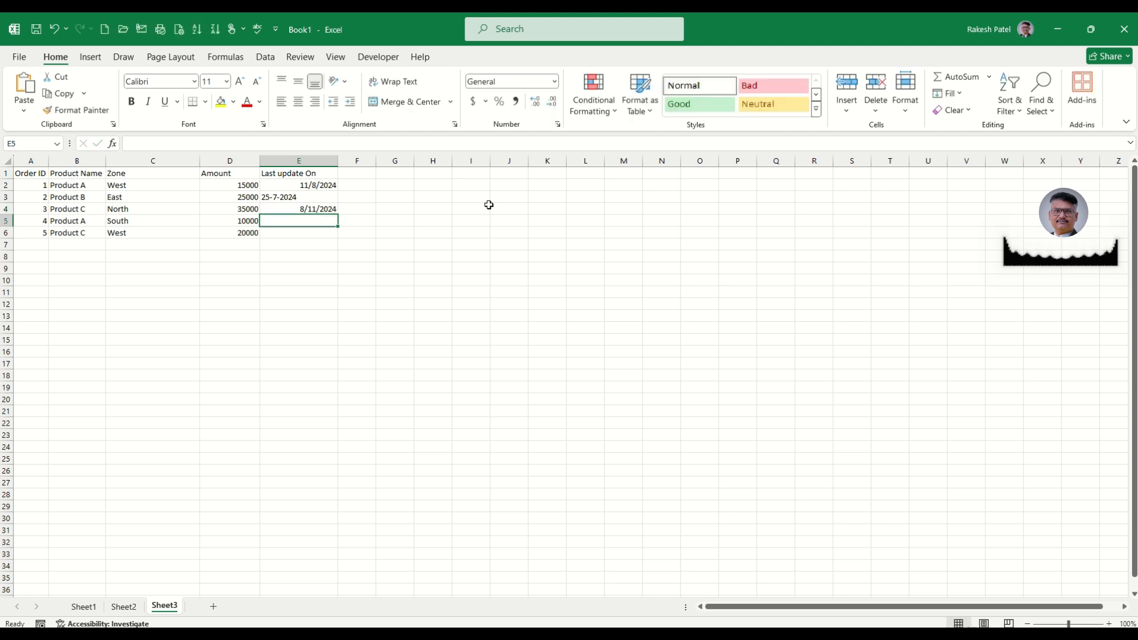
pyautogui.write('7-5-2024')
pyautogui.press('Return')
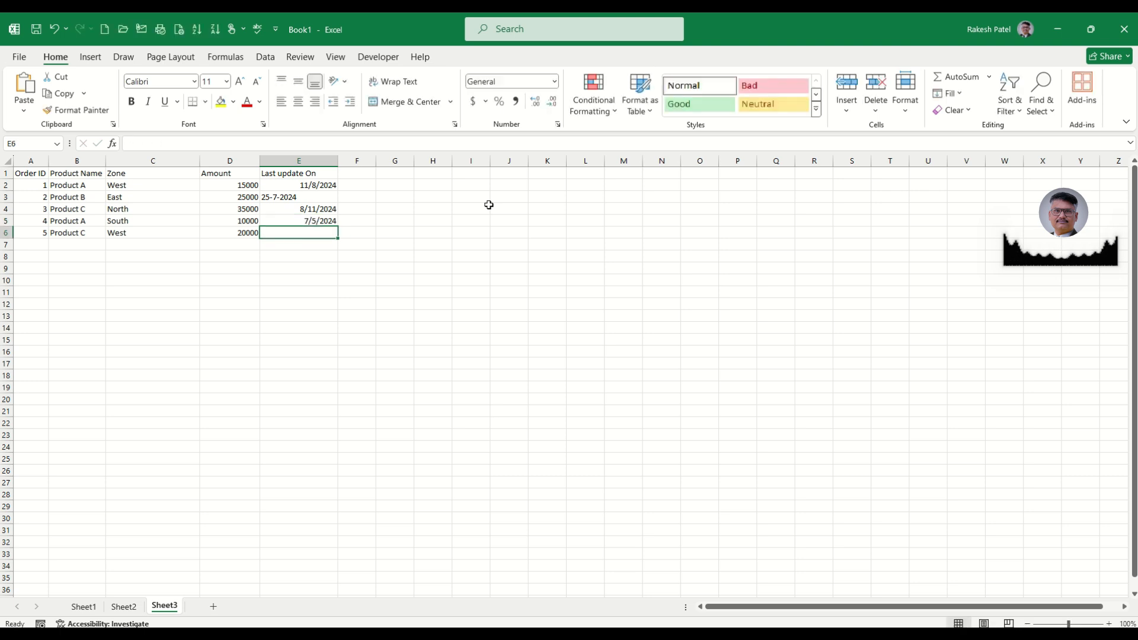
# Enter the date for the fifth order in cell E6 with mixed separators as 7-16/2024.
pyautogui.write('10')
pyautogui.press('Escape')
pyautogui.write('7')
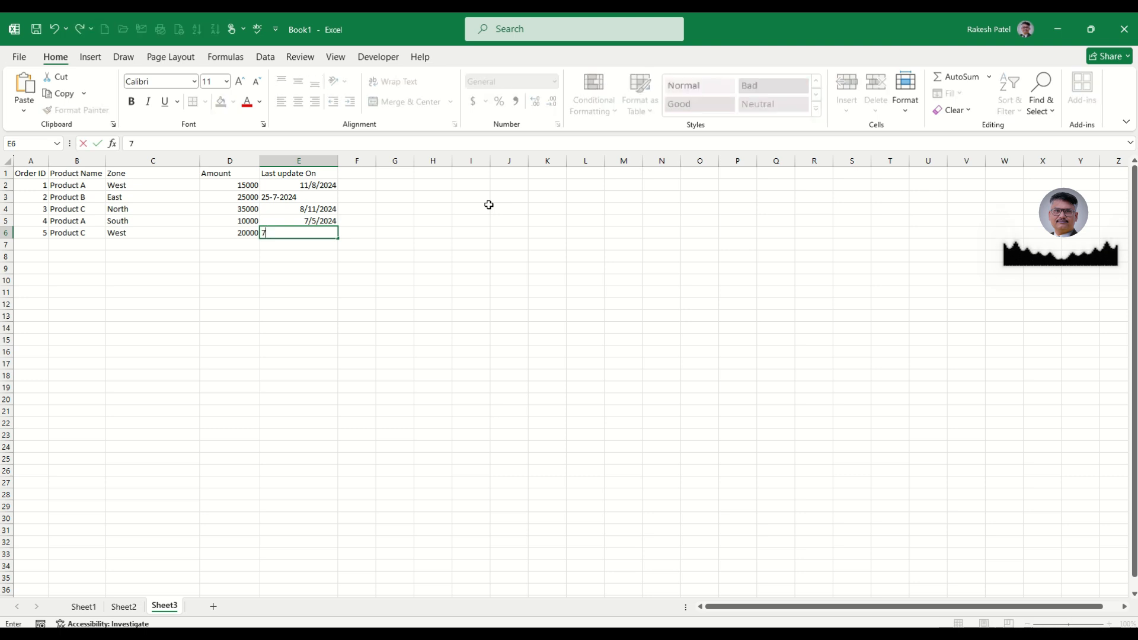
pyautogui.write('-16')
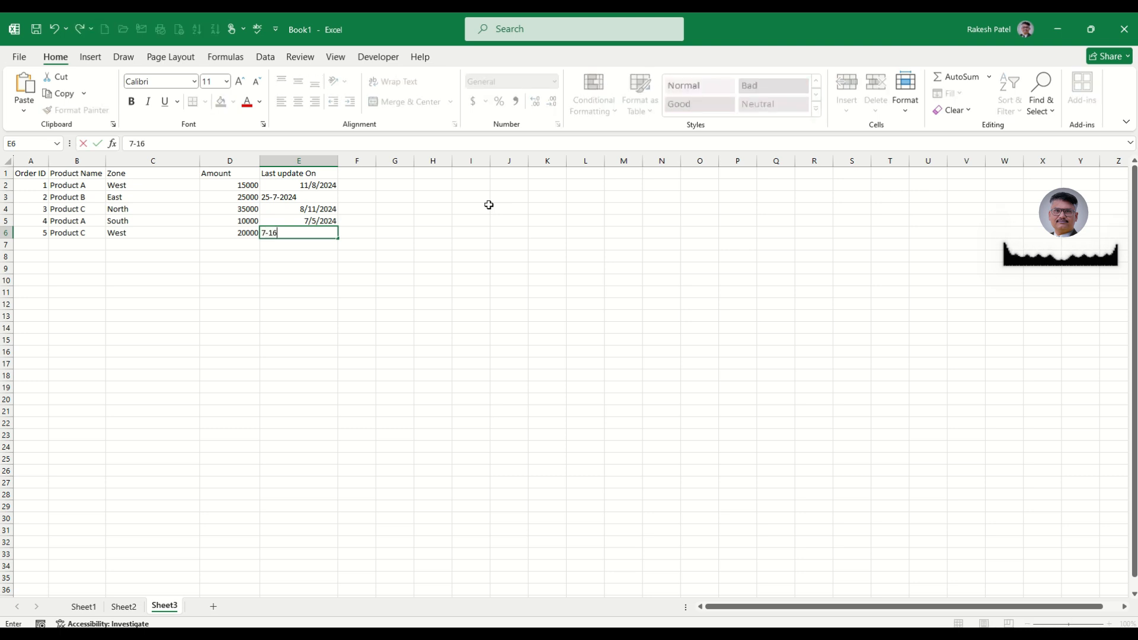
pyautogui.write('/2024')
pyautogui.press('Return')
pyautogui.press('Up')
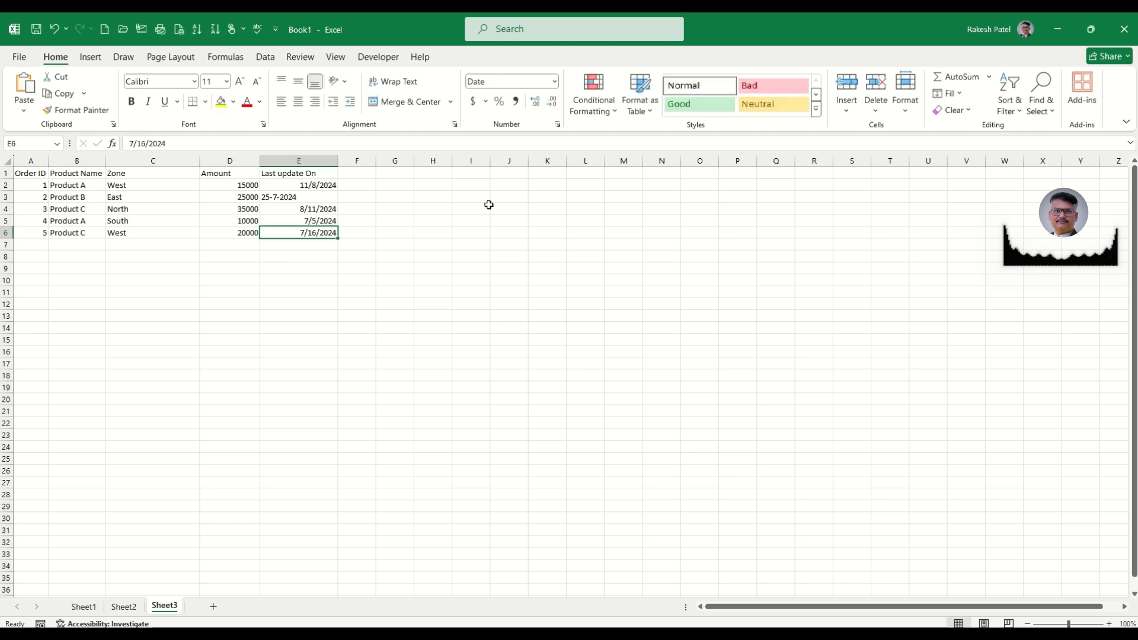
pyautogui.press('F2')
pyautogui.press('Escape')
# Enter the mixed-separator date 7-16/2024 in cell E7 as a test and clear the cell again.
pyautogui.press('Down')
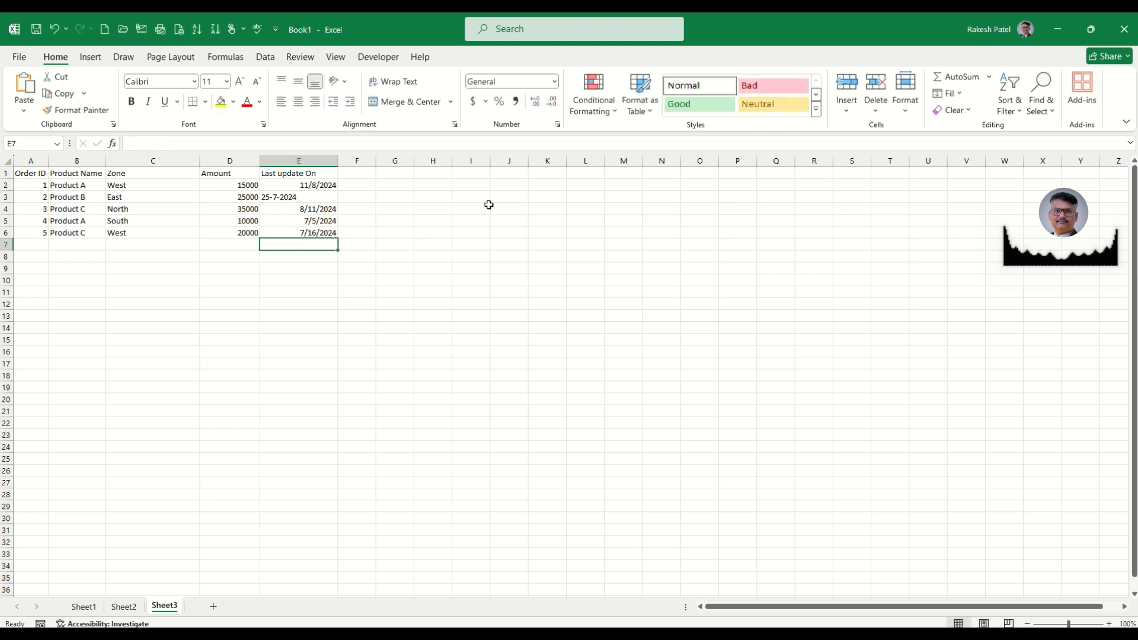
pyautogui.write('7-')
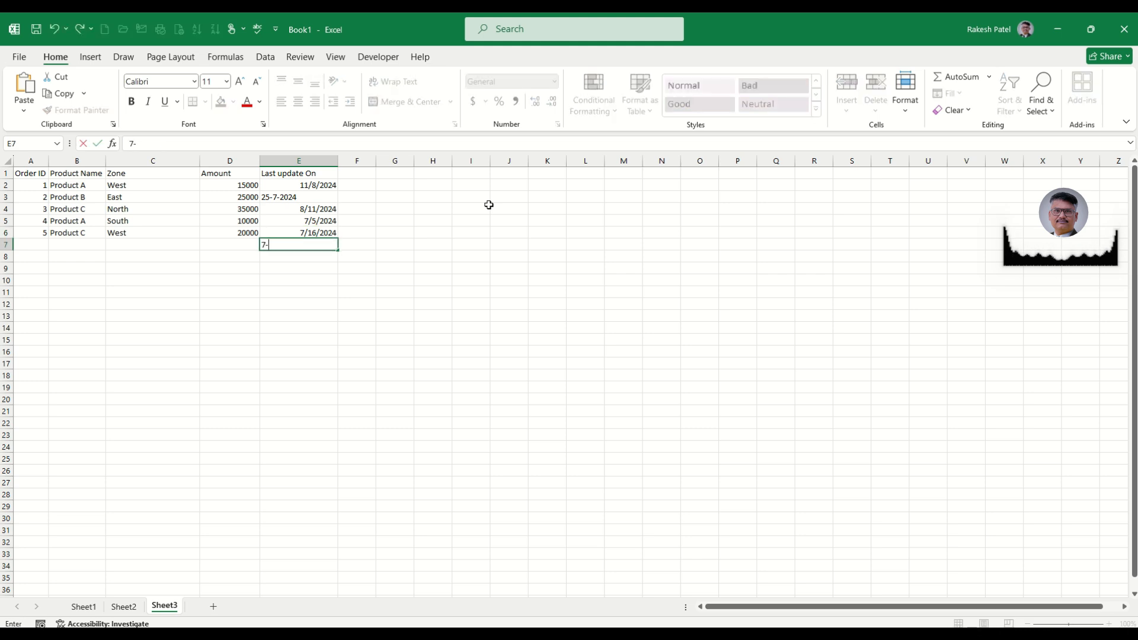
pyautogui.write('16/2024')
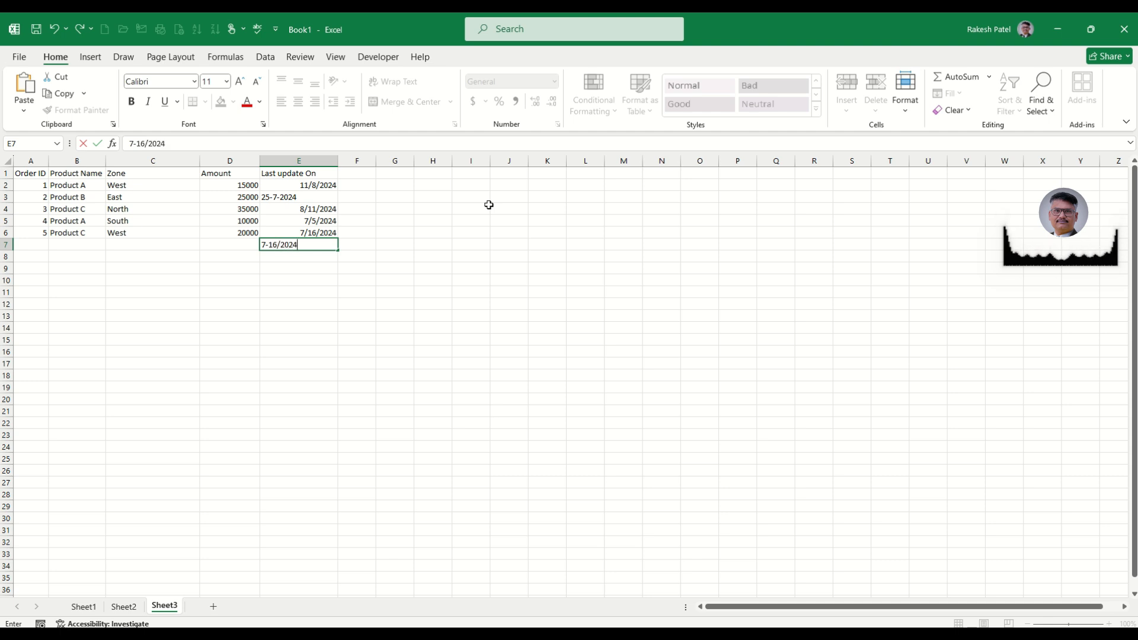
pyautogui.press('Return')
pyautogui.press('Up')
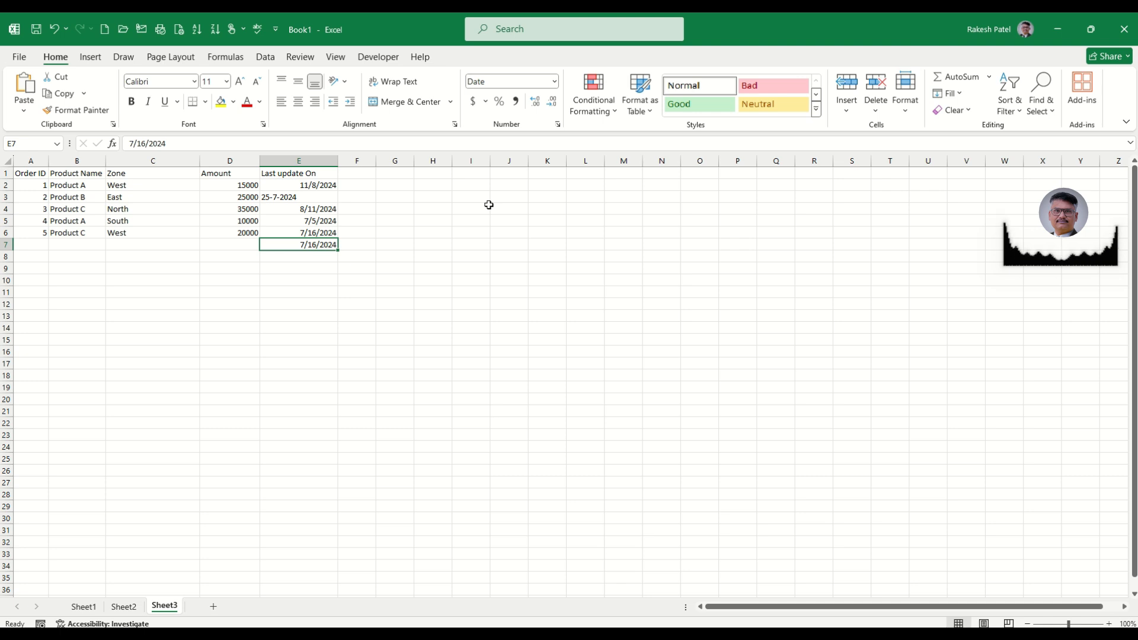
pyautogui.press('Delete')
pyautogui.press('Up')
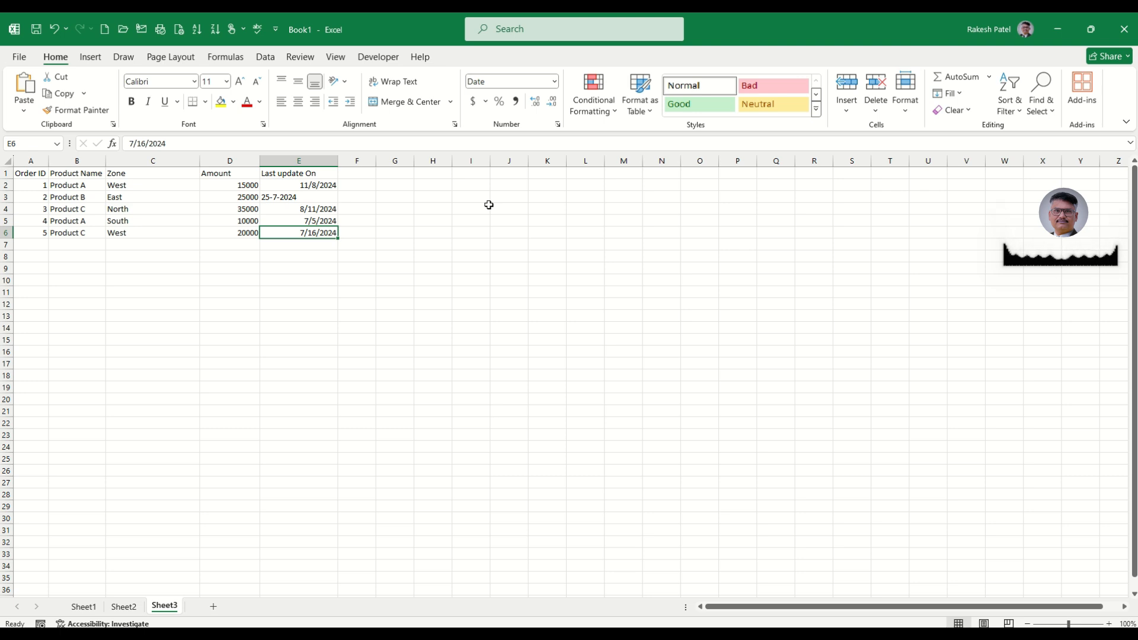
# Enter the notes "Text will be in Left Align" in cell G3 and "No, Date, and Time -- Right Align" in cell G4.
pyautogui.press('Up')
pyautogui.press('Up')
pyautogui.press('Up')
pyautogui.press('Up')
pyautogui.press('Down')
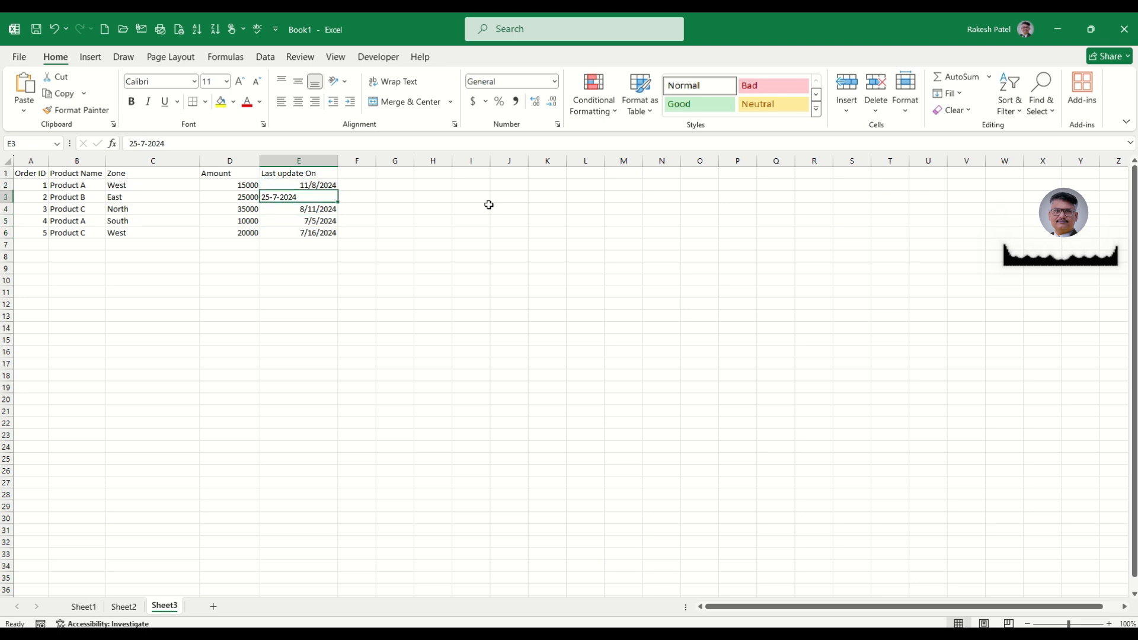
pyautogui.press('Right')
pyautogui.press('Right')
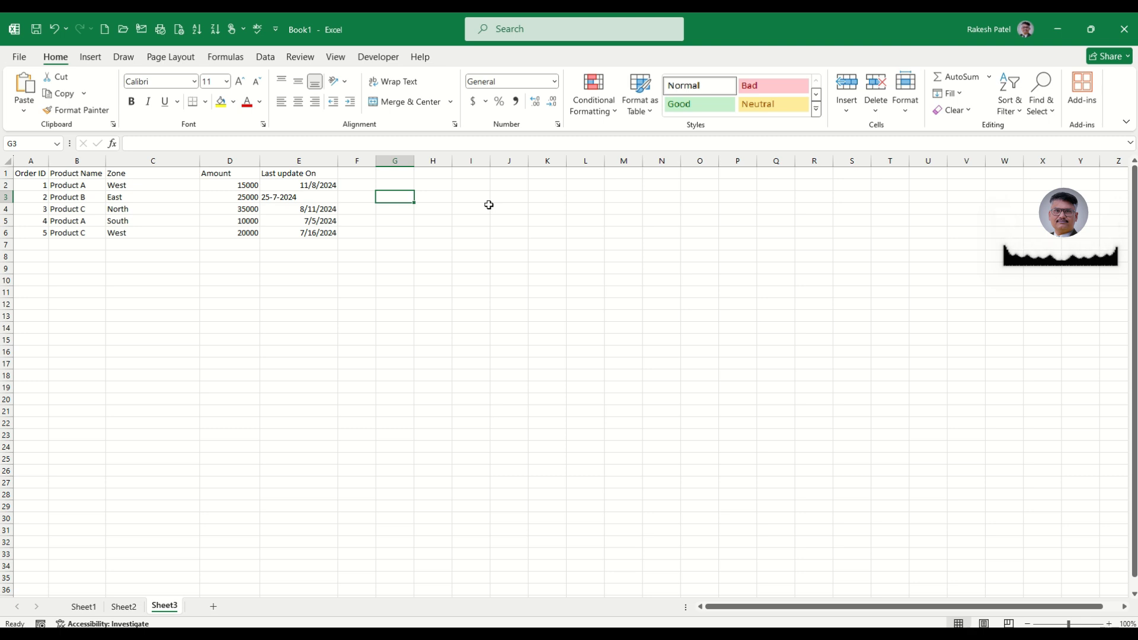
pyautogui.write('Text w')
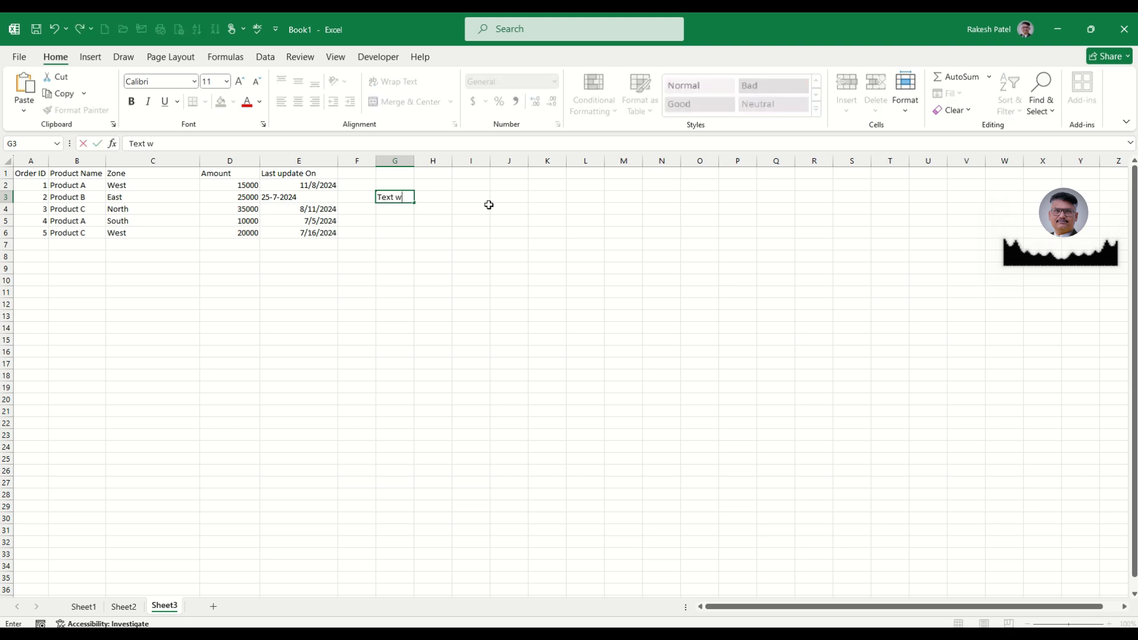
pyautogui.write('ill be in')
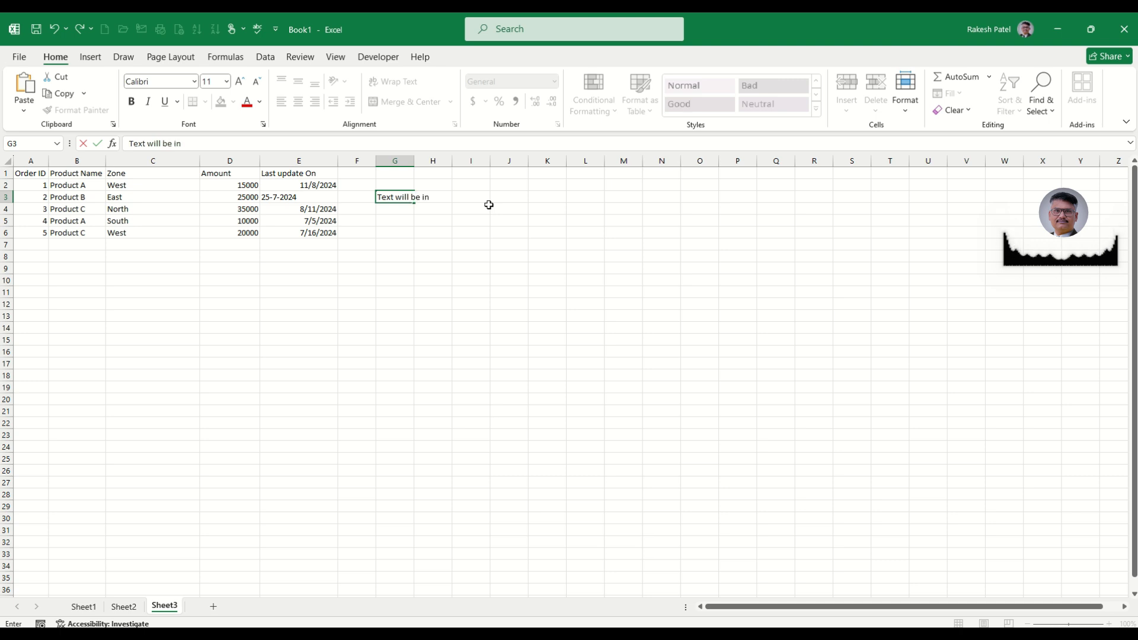
pyautogui.write(' Left Ali')
pyautogui.press('BackSpace')
pyautogui.write('gn')
pyautogui.press('Return')
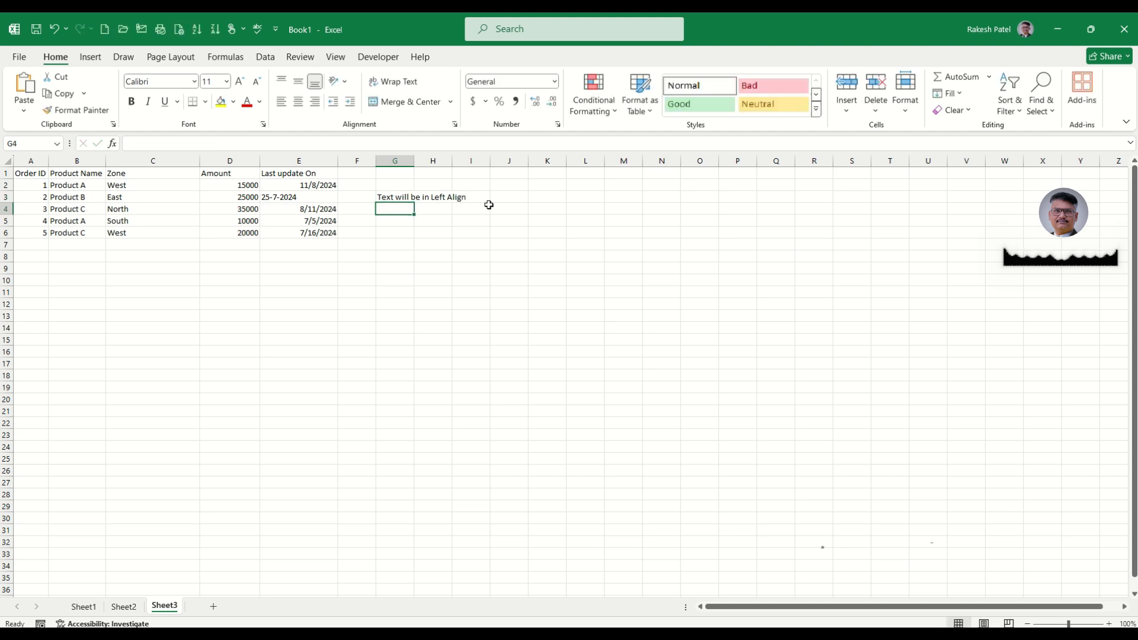
pyautogui.write('No, Date, and Time -- Right Align')
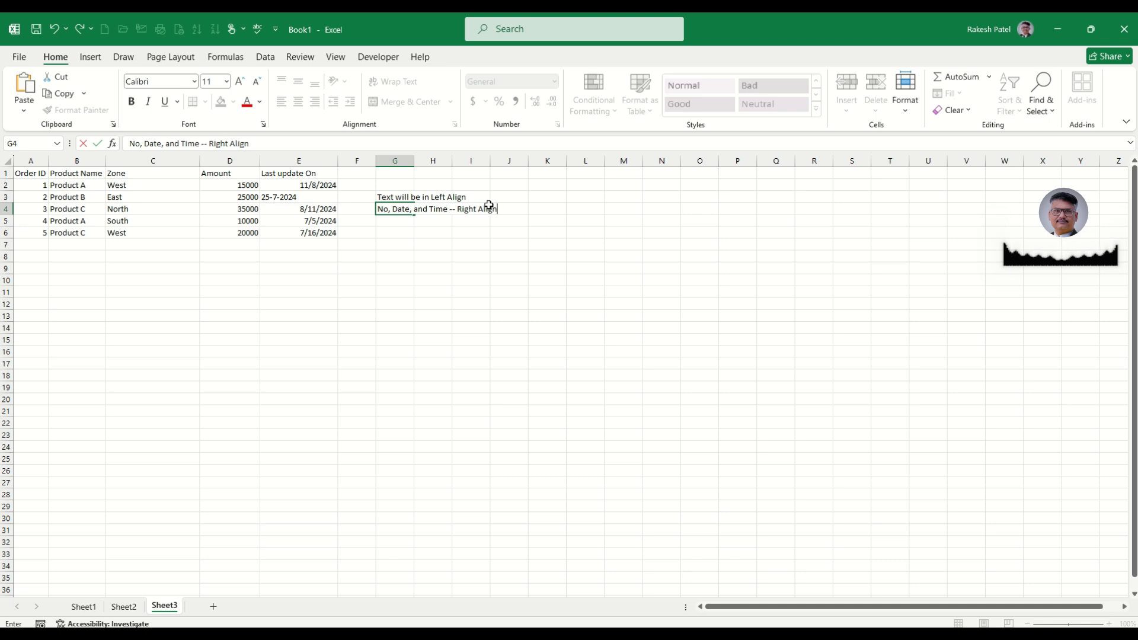
pyautogui.press('Return')
# Clear the two alignment notes from the range G3:J5.
pyautogui.click(504, 267)
pyautogui.moveTo(389, 196); pyautogui.dragTo(501, 216)
pyautogui.press('Delete')
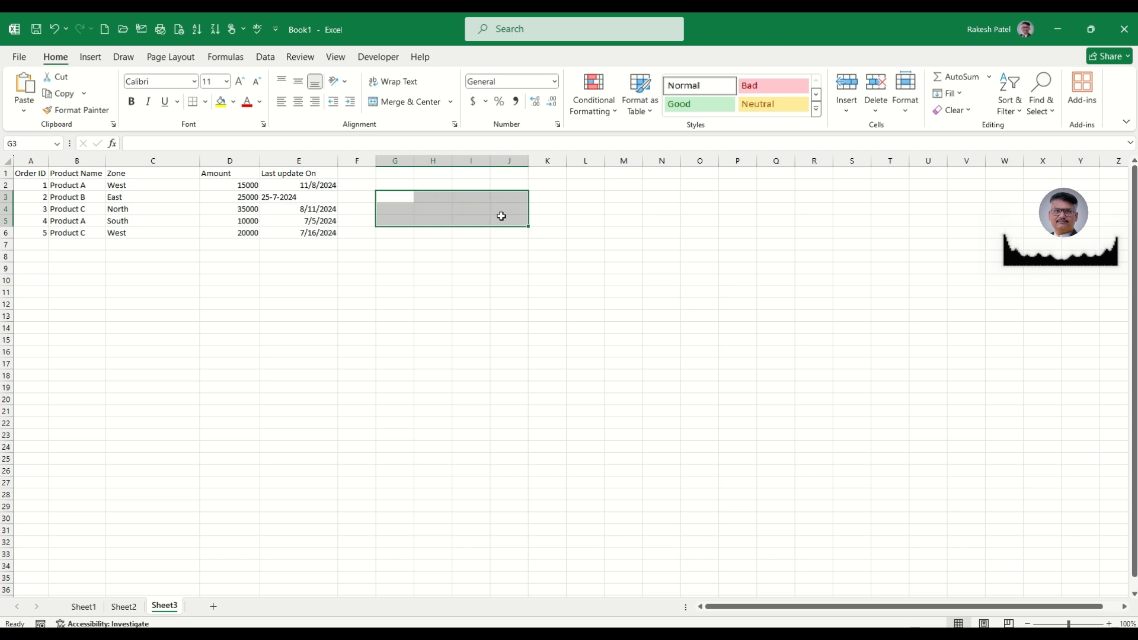
# Replace the second order's date in cell E3 with 7-24-2024 in month-day-year order.
pyautogui.press('Left')
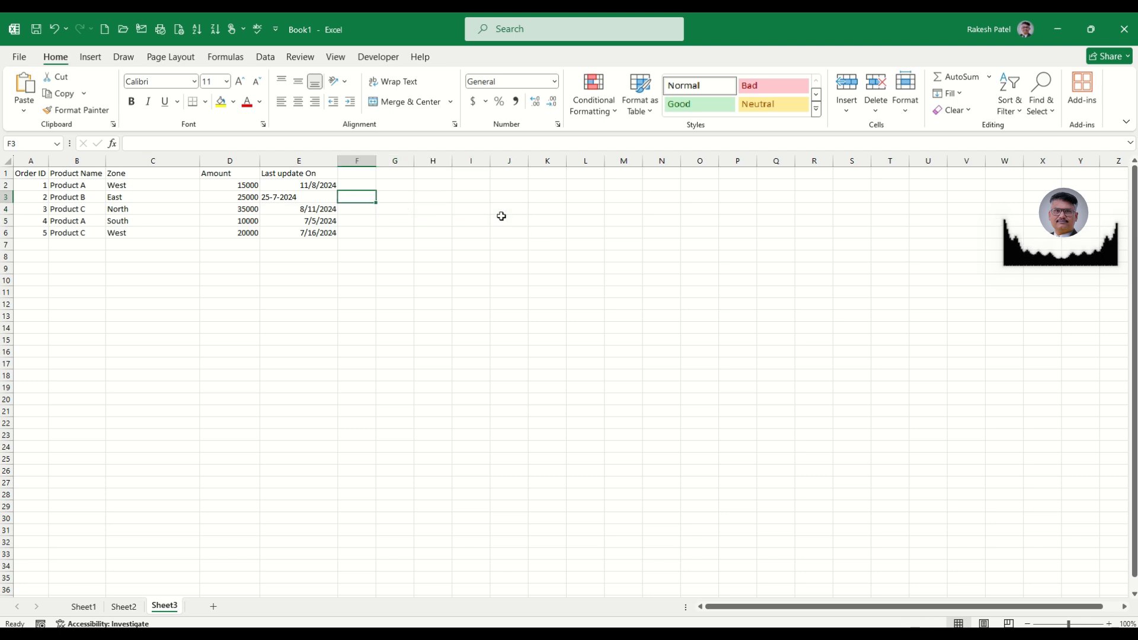
pyautogui.press('Left')
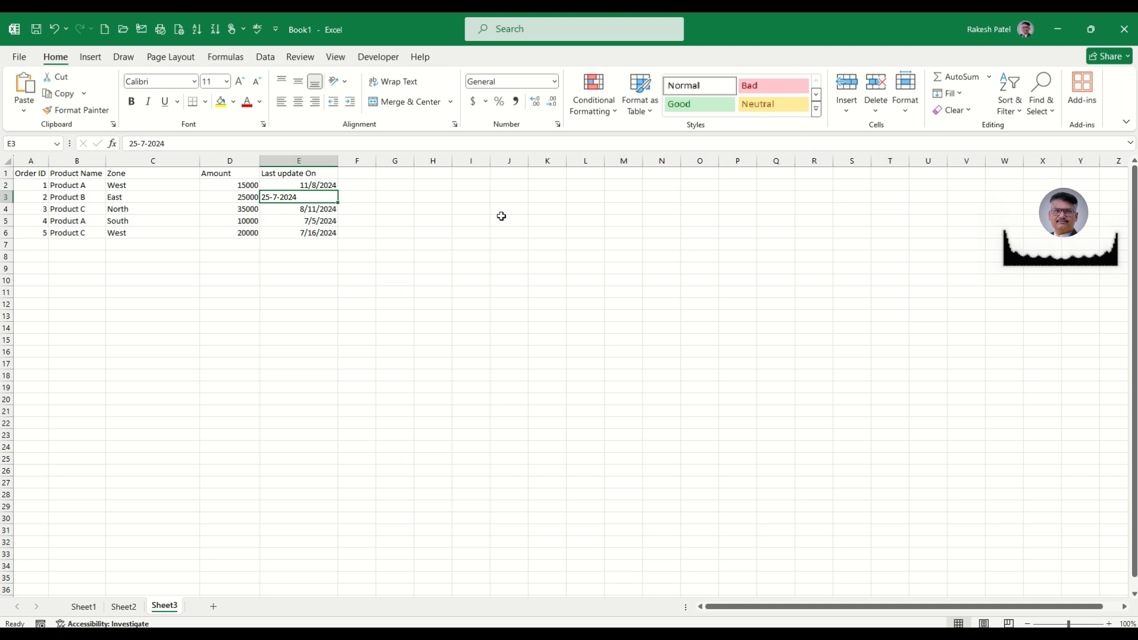
pyautogui.write('7-')
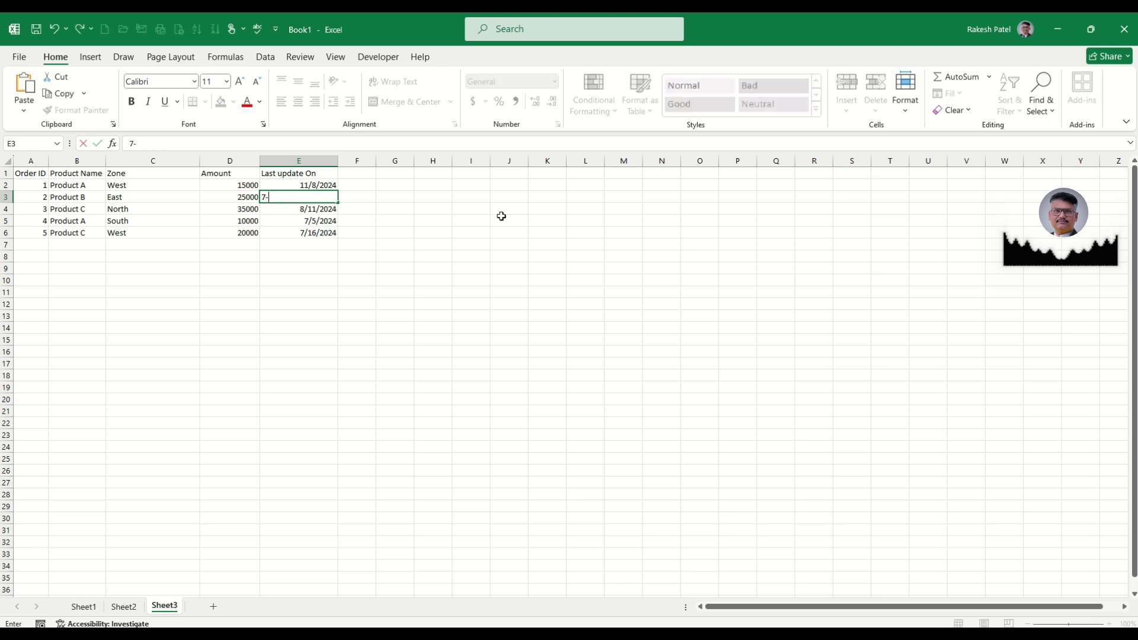
pyautogui.write('24-2024')
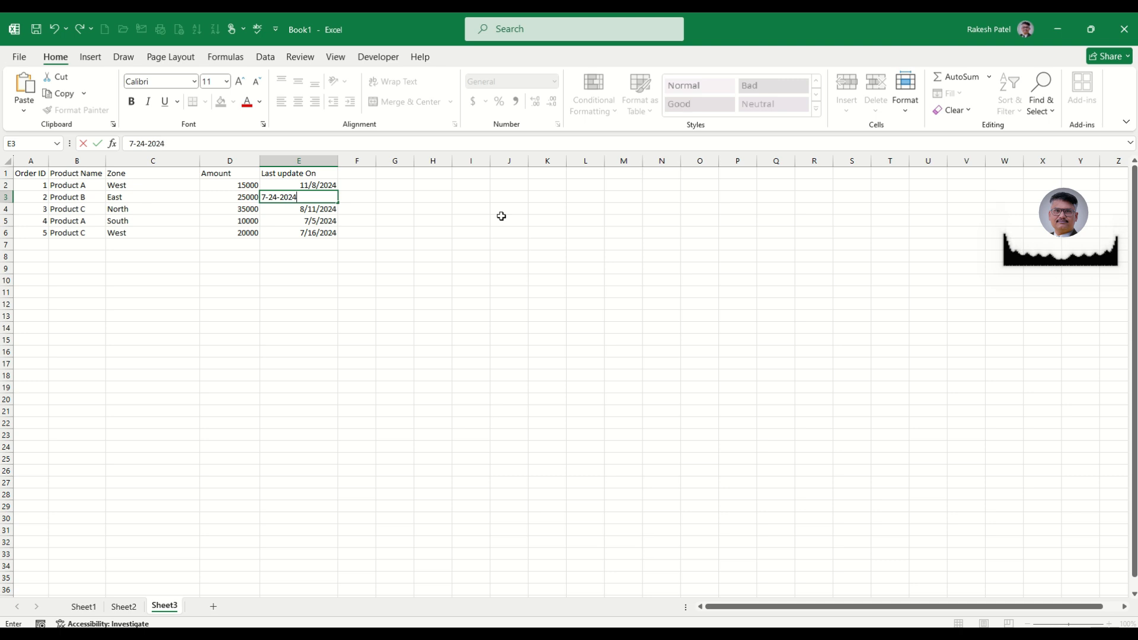
pyautogui.press('Return')
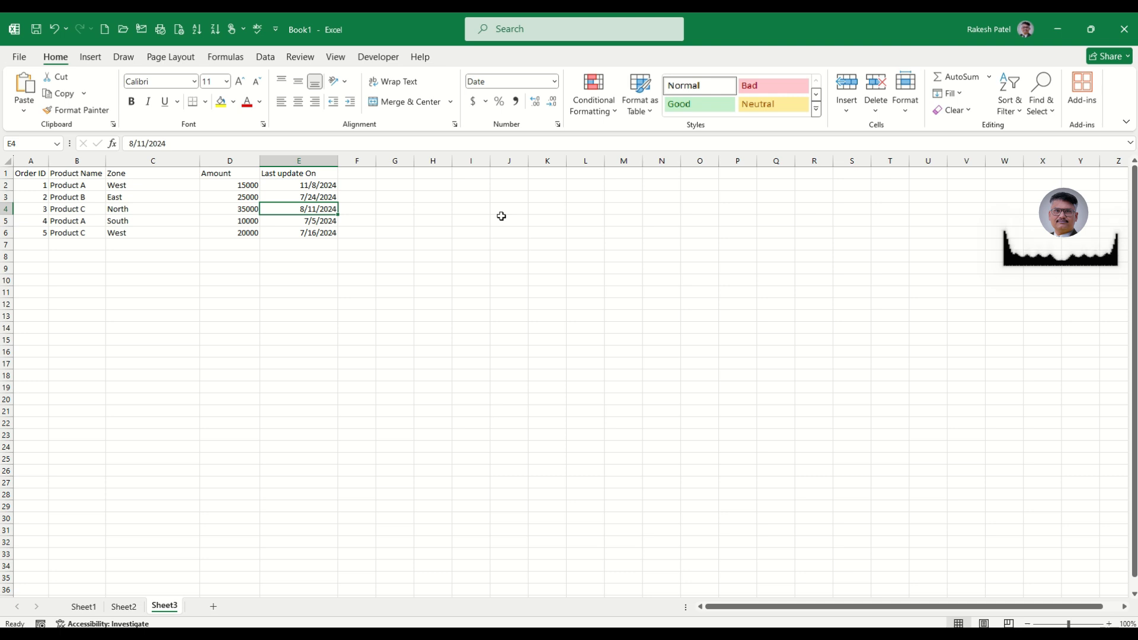
# Add the column header Time in cell F1 beside the last update dates.
pyautogui.press('Right')
pyautogui.press('Up')
pyautogui.press('Up')
pyautogui.press('Up')
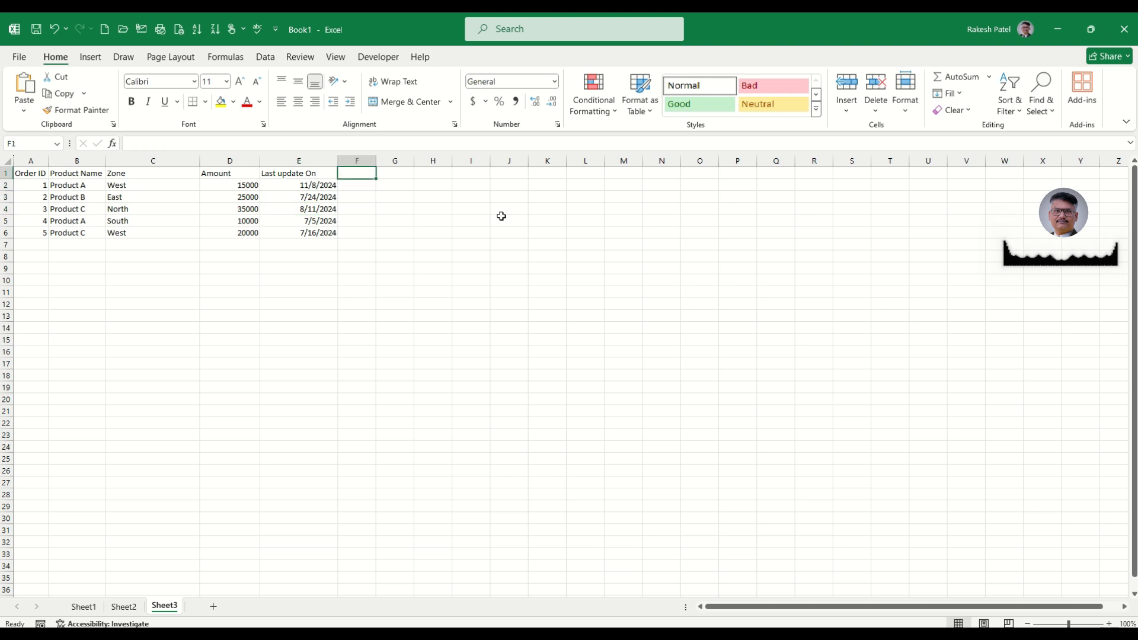
pyautogui.write('Time')
pyautogui.press('Return')
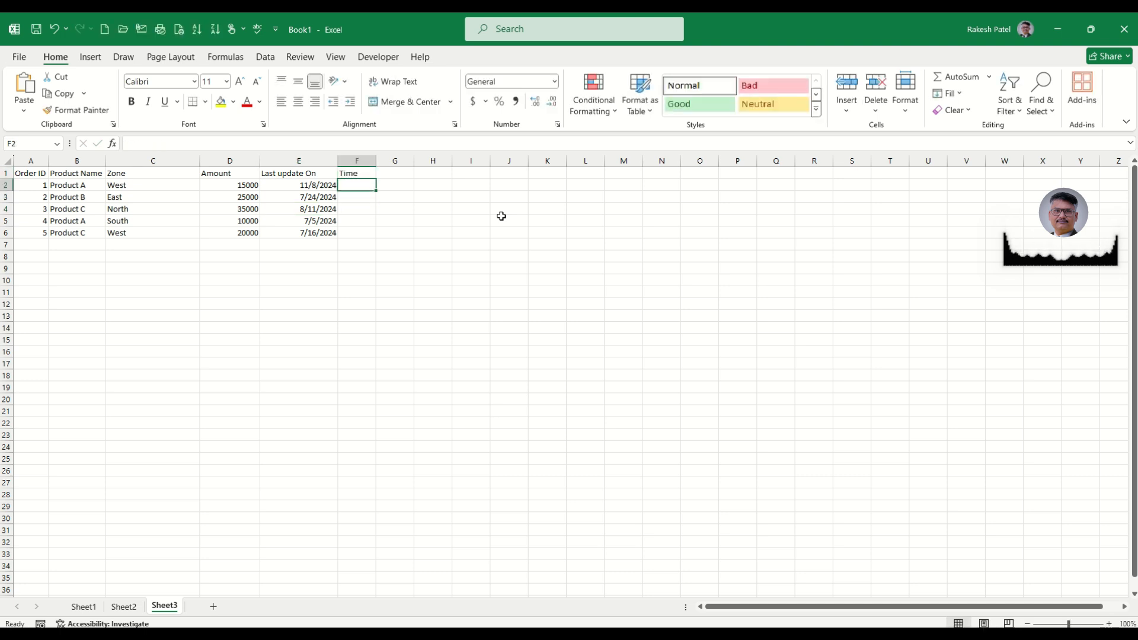
# Enter the time 11:45 for the first order in cell F2 and open that cell for editing.
pyautogui.write('11')
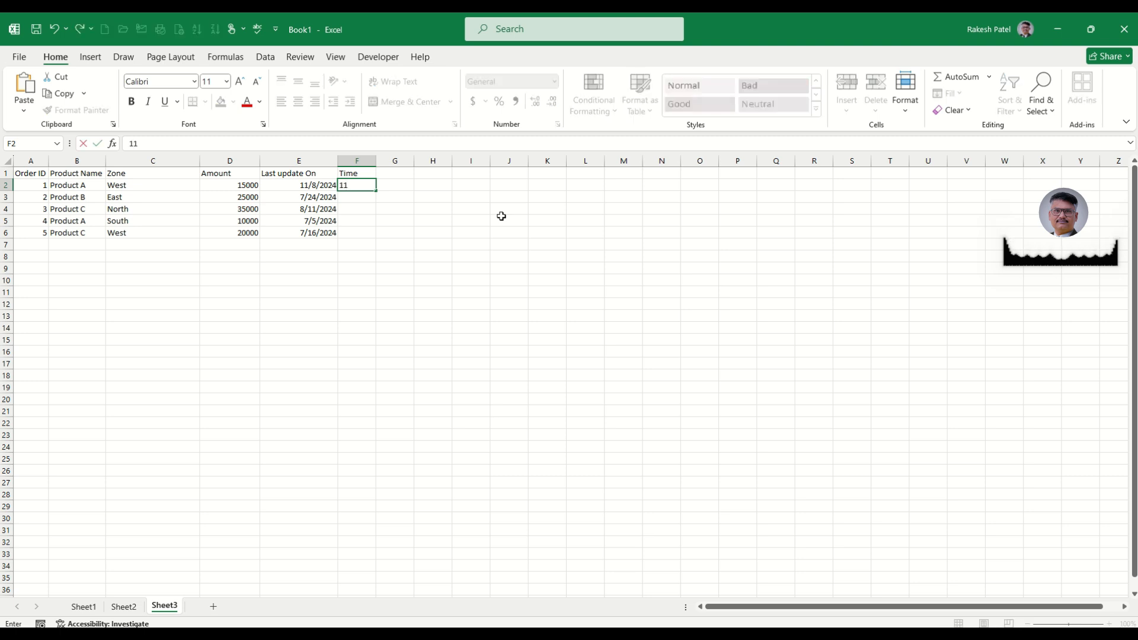
pyautogui.write(':45')
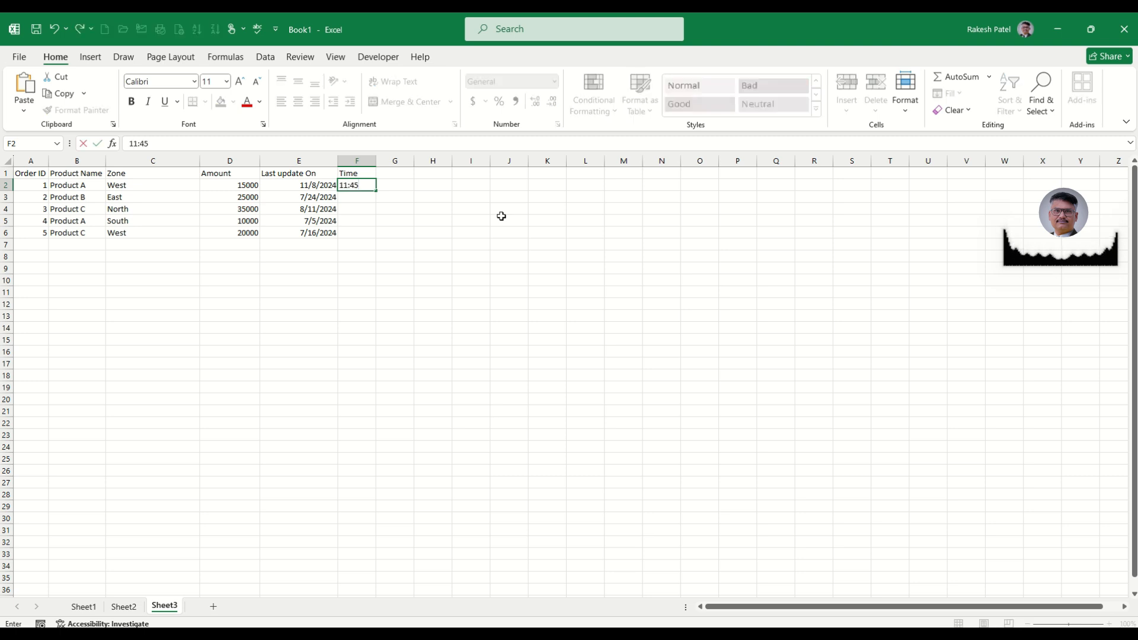
pyautogui.press('Return')
pyautogui.press('Up')
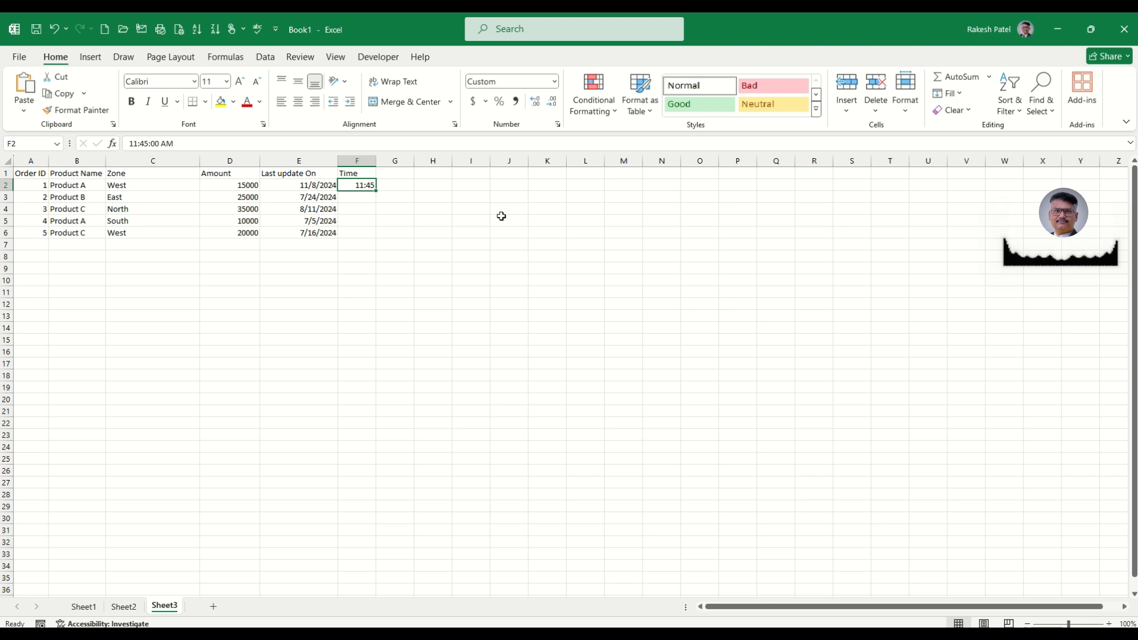
pyautogui.press('F2')
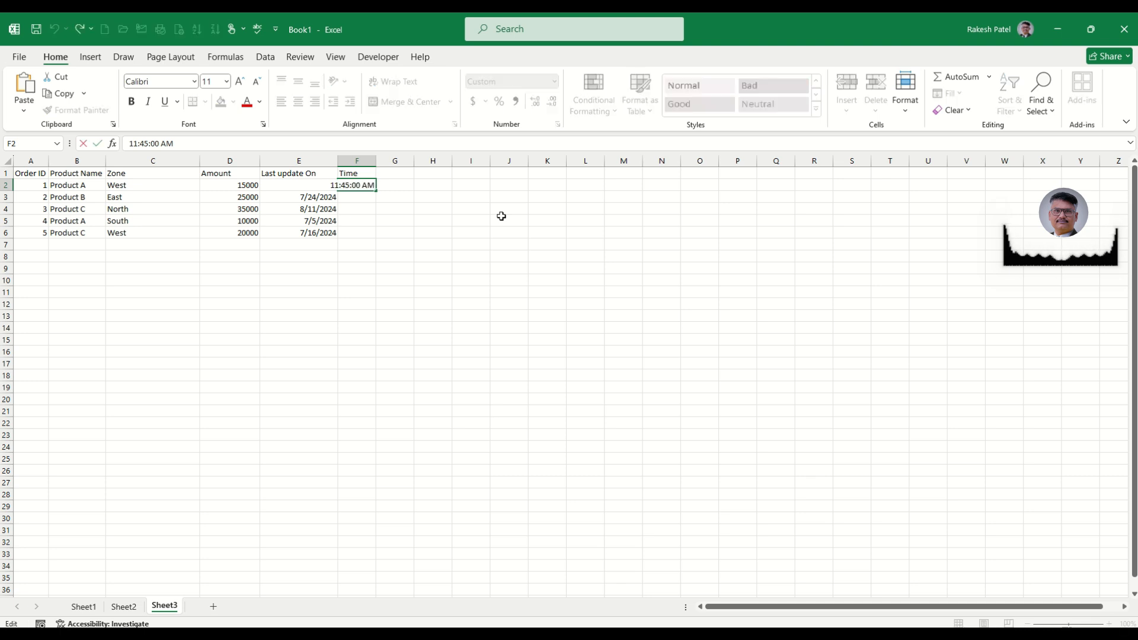
# Change the first order's time in cell F2 to 11:45 PM and slightly widen the Time column.
pyautogui.press('Escape')
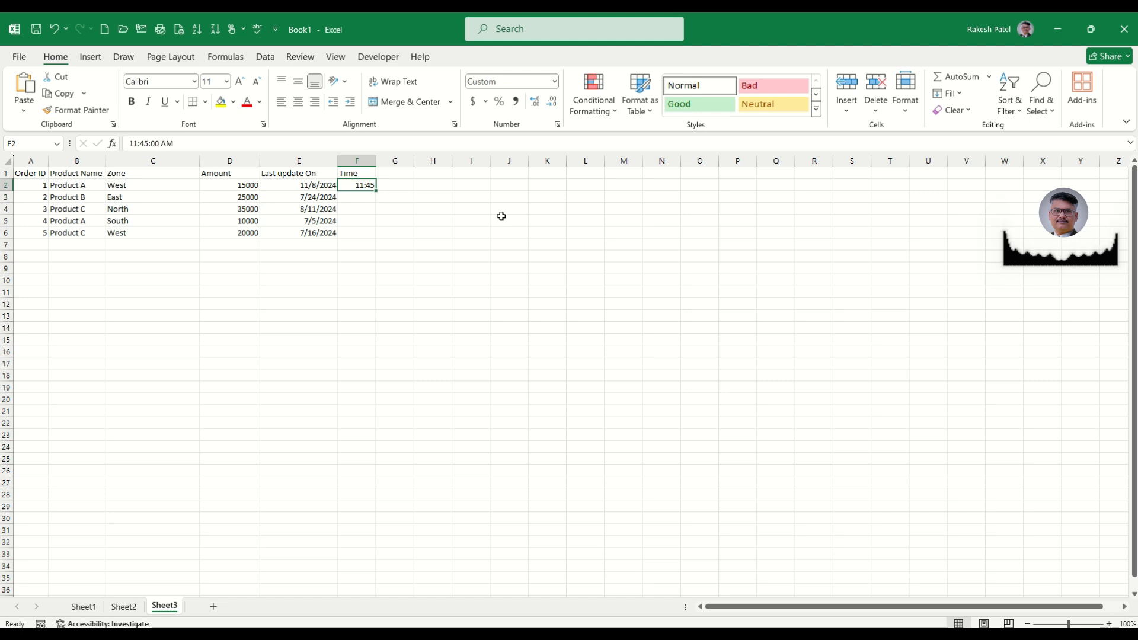
pyautogui.press('F2')
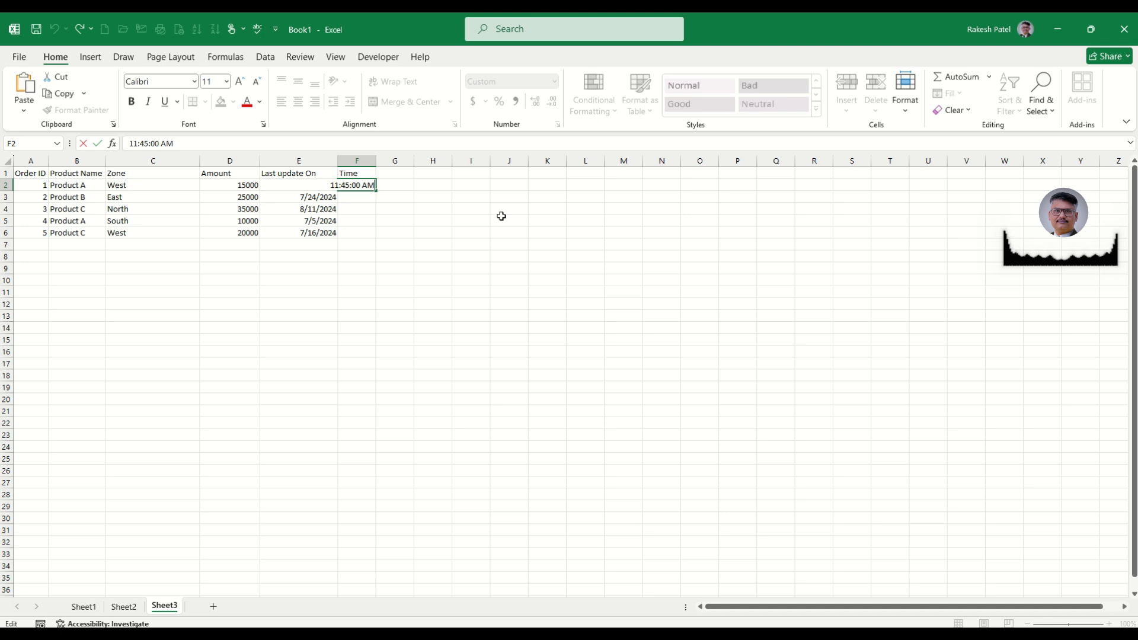
pyautogui.press('BackSpace')
pyautogui.press('BackSpace')
pyautogui.press('BackSpace')
pyautogui.write('PM')
pyautogui.press('Return')
pyautogui.press('Up')
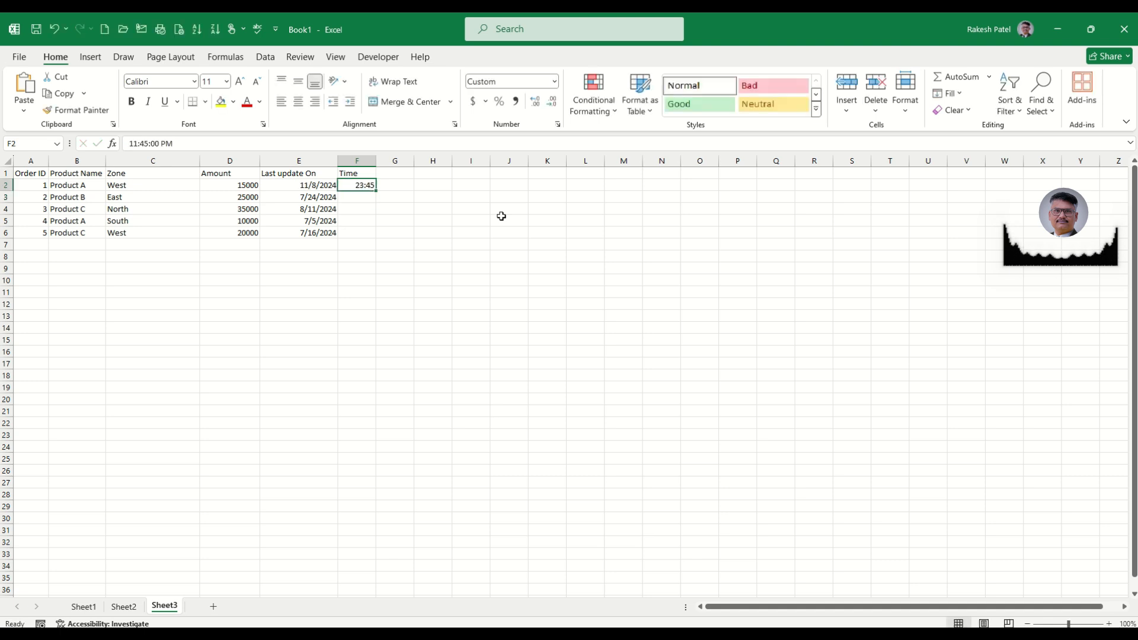
pyautogui.moveTo(376, 160); pyautogui.dragTo(397, 161)
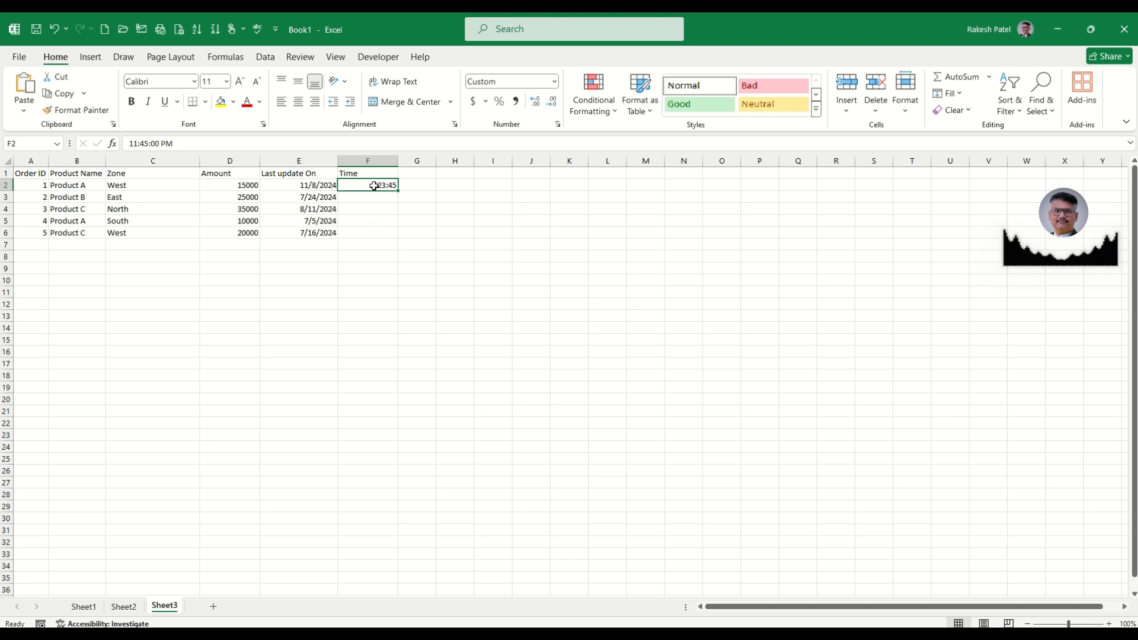
# Enter the times 11:45, 16:20 and 17:30 for the second to fourth orders in cells F3 to F5.
pyautogui.click(373, 197)
pyautogui.write('11:4')
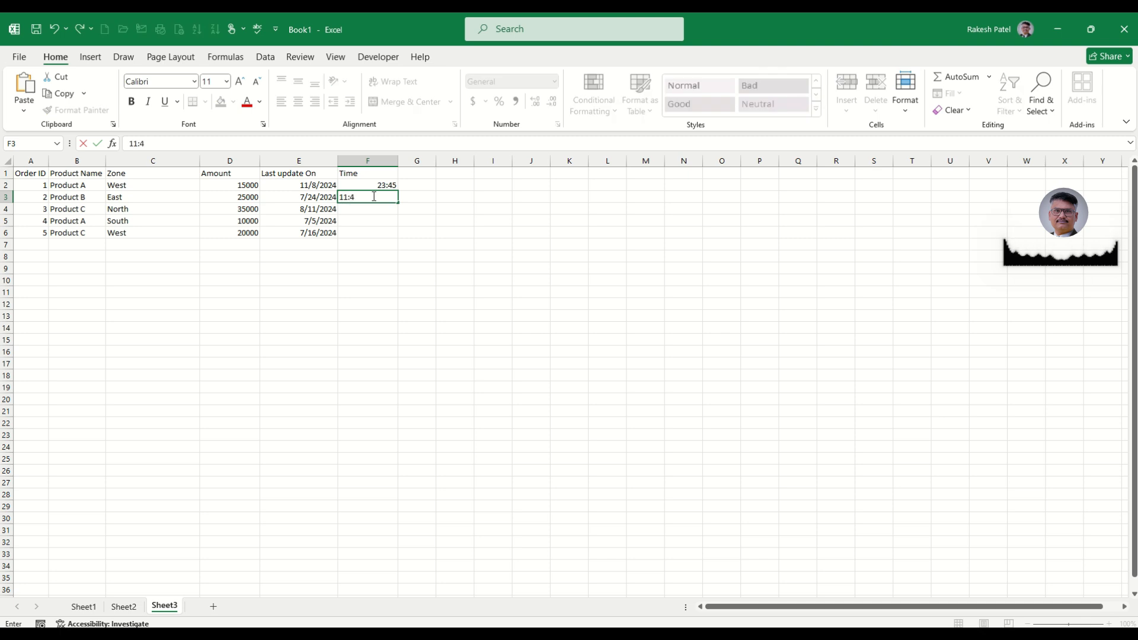
pyautogui.write('5')
pyautogui.press('Return')
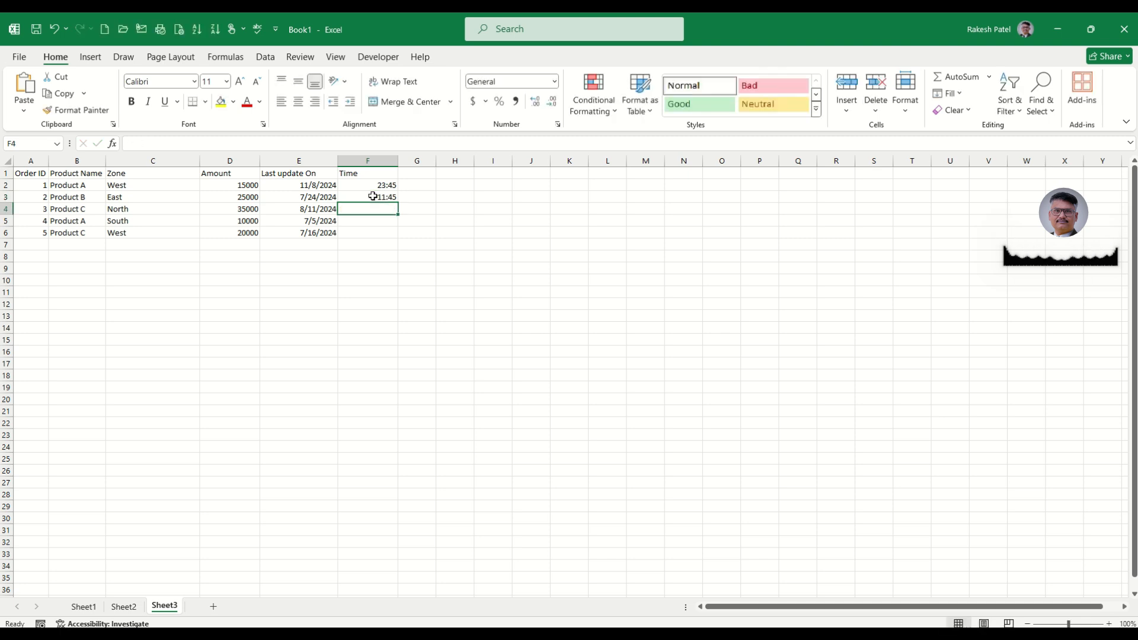
pyautogui.write('16:20')
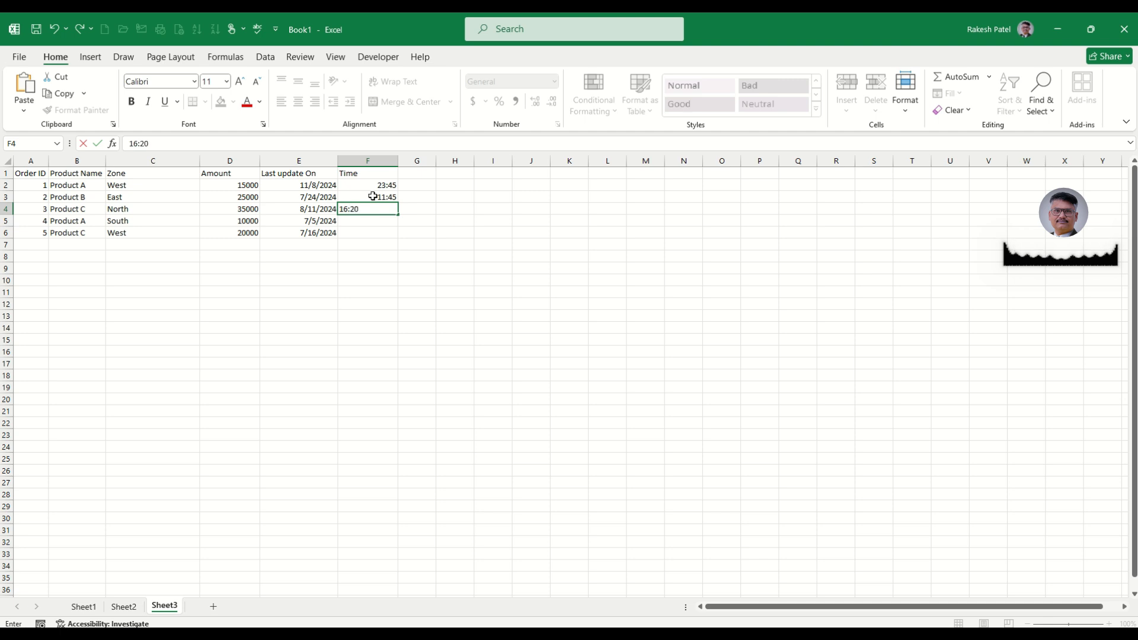
pyautogui.press('Return')
pyautogui.write('17')
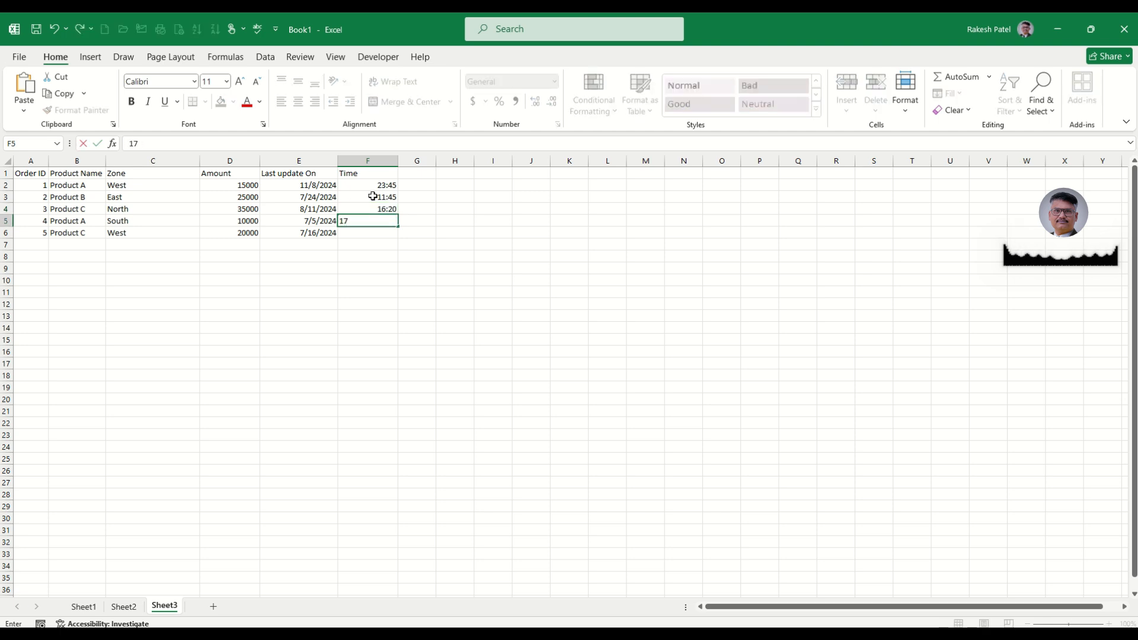
pyautogui.write(':30')
pyautogui.press('Return')
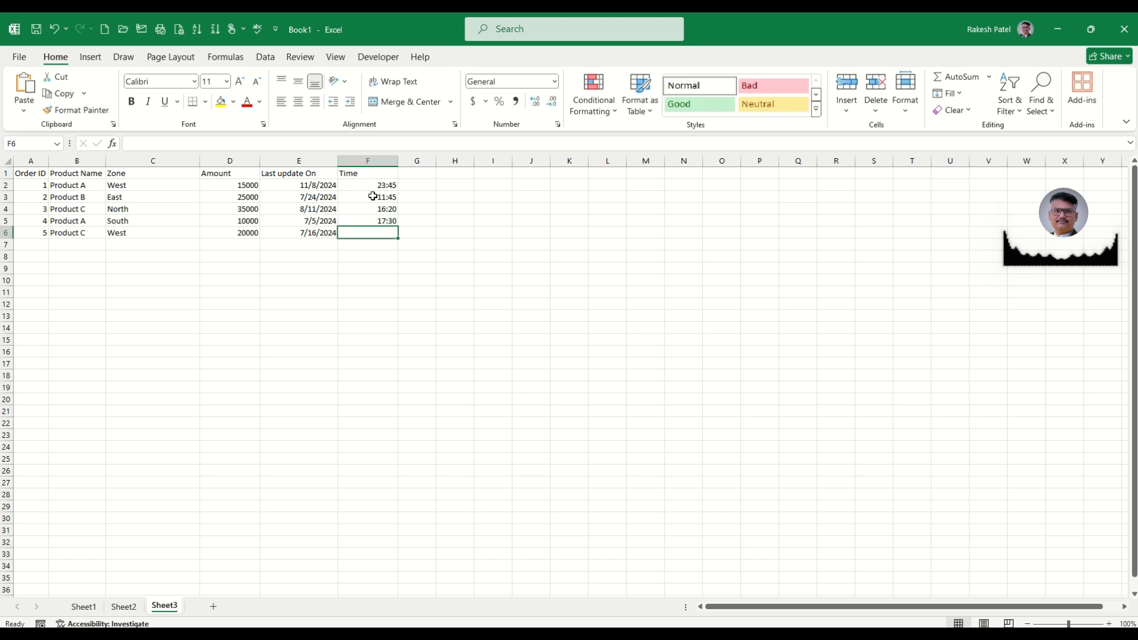
# Try 25:30 as the fifth order's time in cell F6, and replace it with 23:00.
pyautogui.write('25')
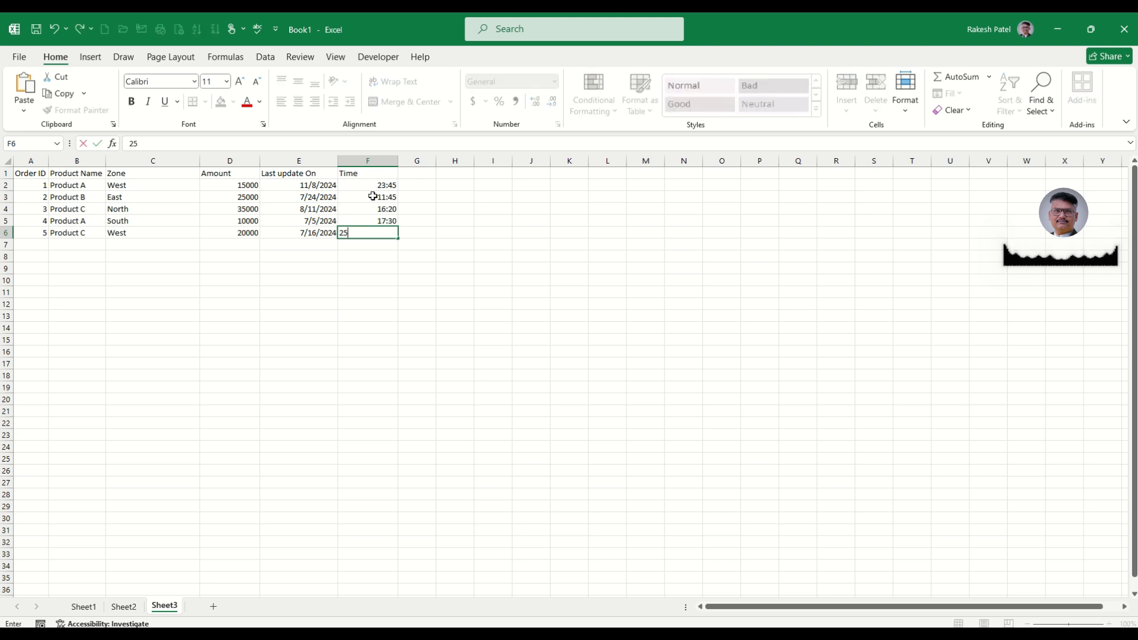
pyautogui.write(':30')
pyautogui.press('Return')
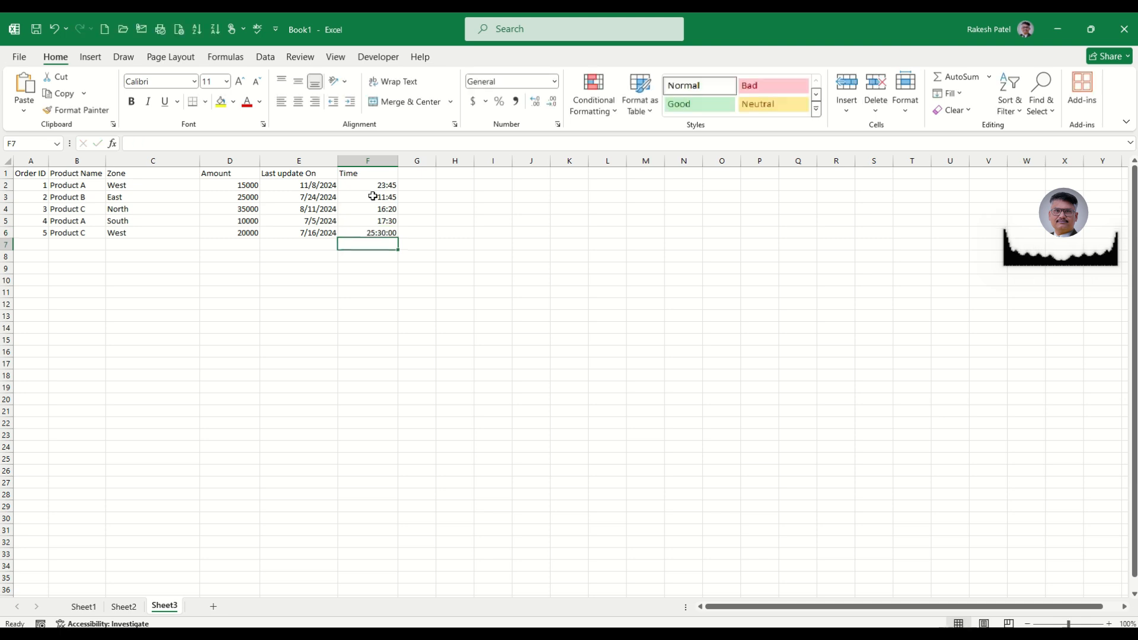
pyautogui.press('Up')
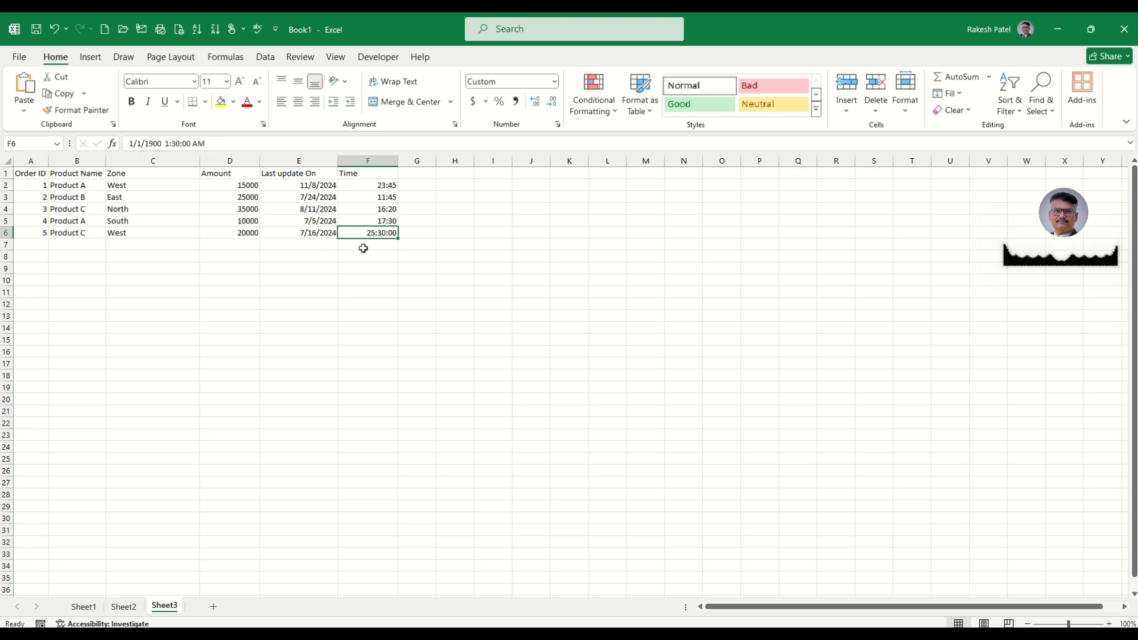
pyautogui.write('23')
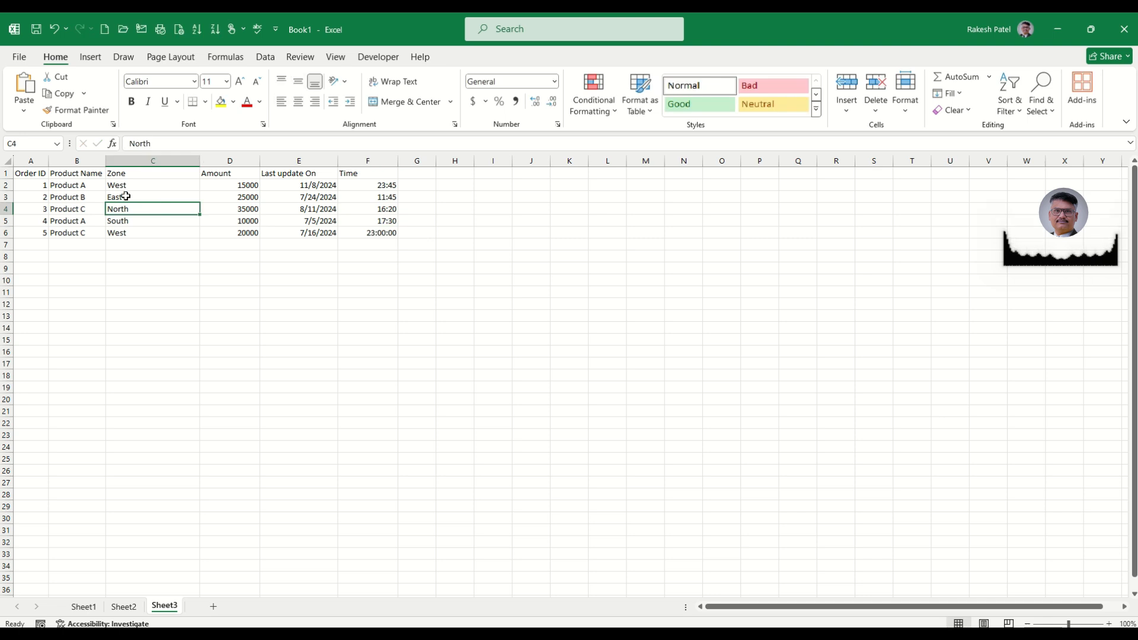
# Widen columns A through G together to one equal, roomier width.
pyautogui.moveTo(31, 161); pyautogui.dragTo(398, 160)
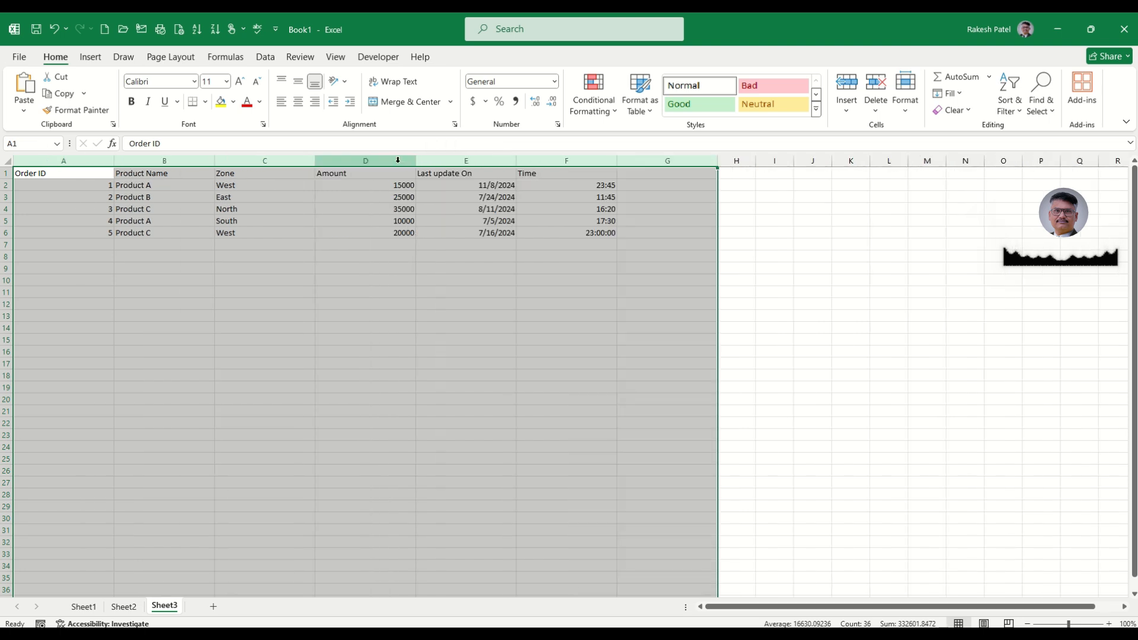
pyautogui.click(318, 221)
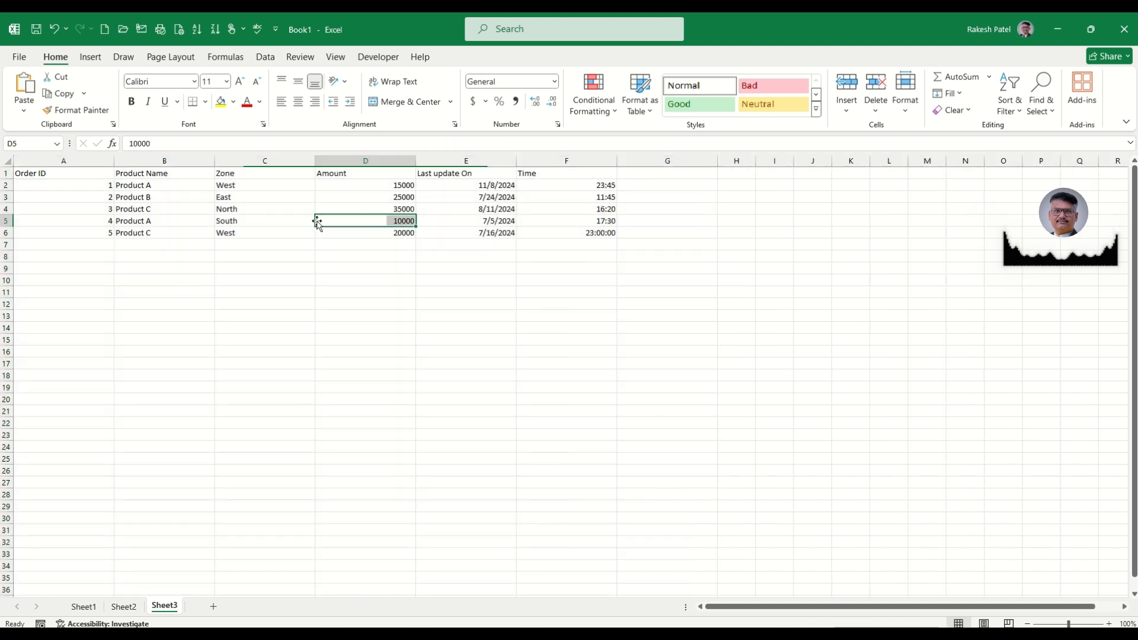
pyautogui.click(6, 160)
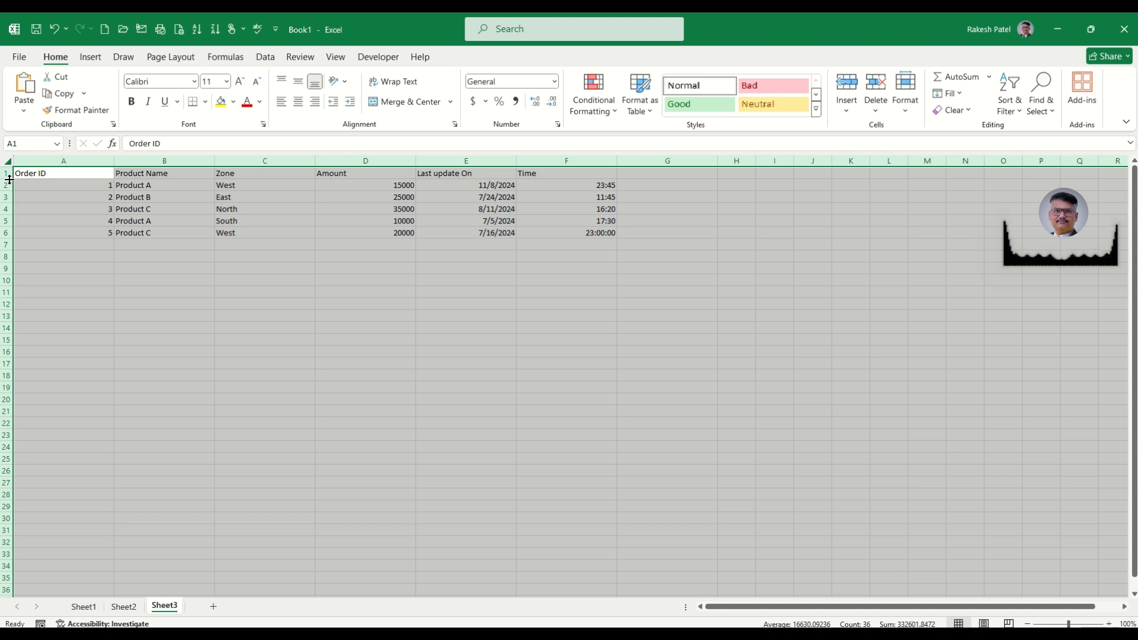
pyautogui.click(27, 179)
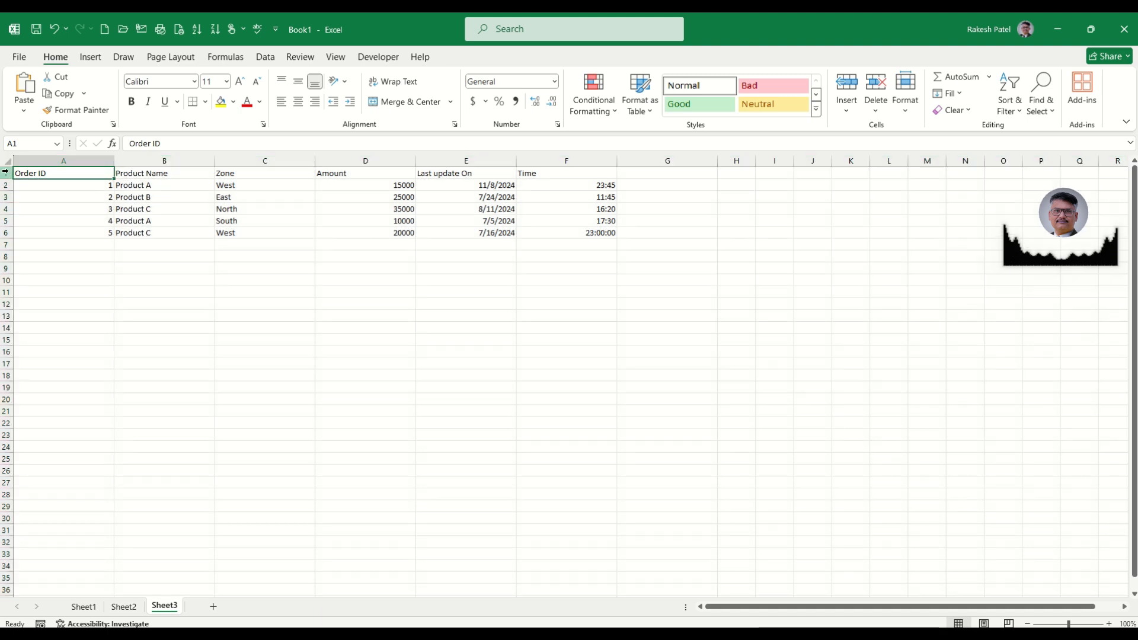
pyautogui.click(9, 160)
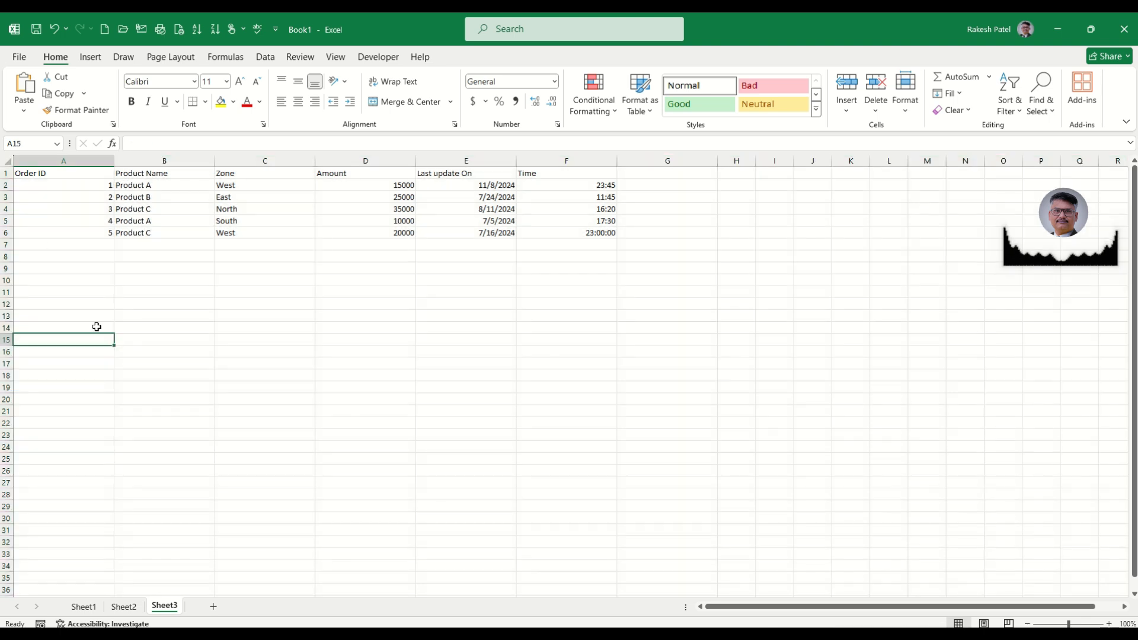
pyautogui.click(97, 336)
# Increase the height of rows 1 through 7 together to about three times the default height.
pyautogui.moveTo(6, 173); pyautogui.dragTo(9, 243)
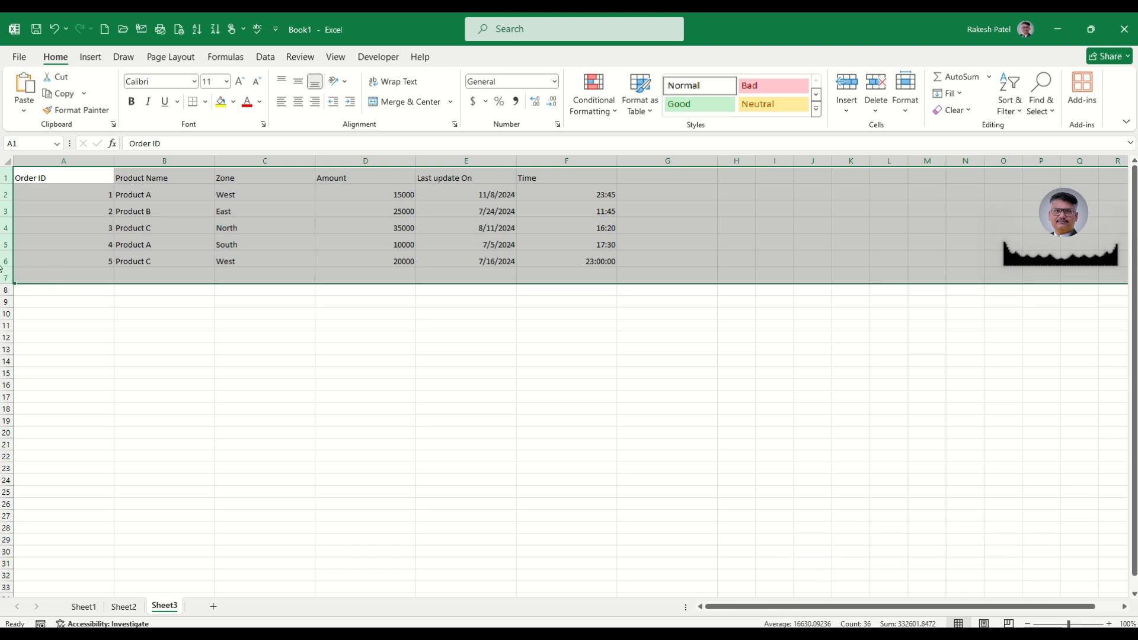
pyautogui.moveTo(9, 265); pyautogui.dragTo(9, 288)
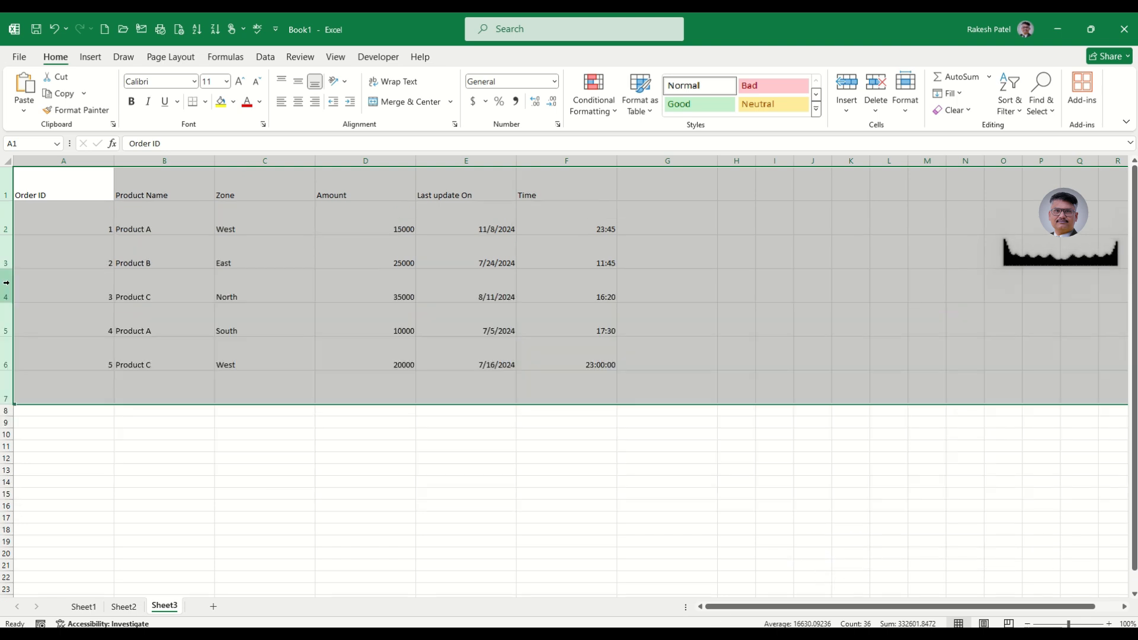
pyautogui.click(93, 419)
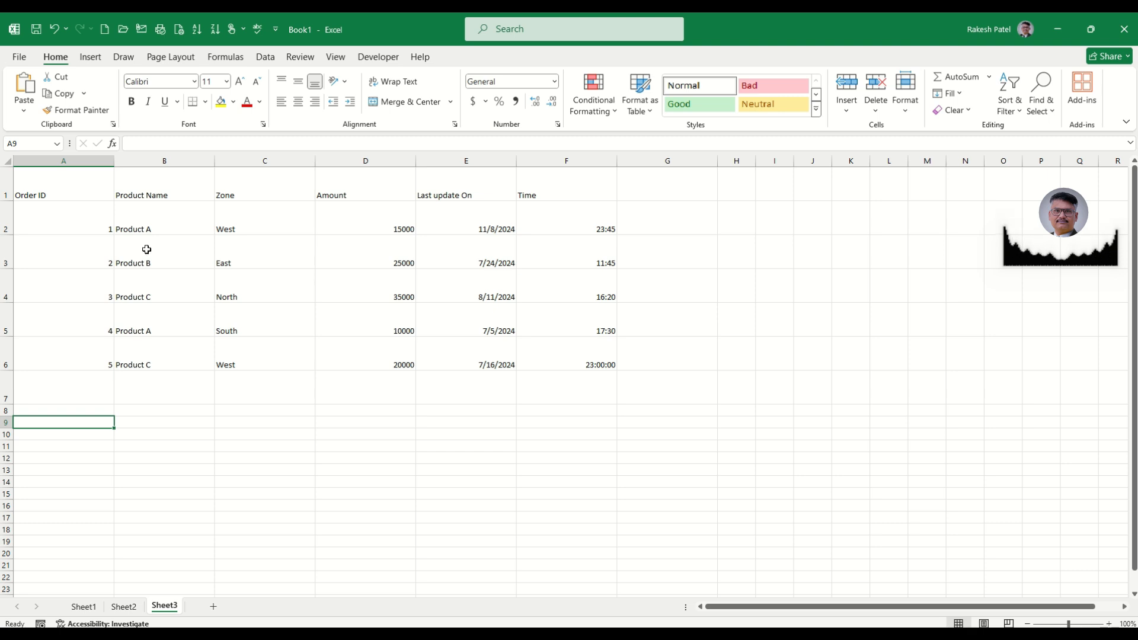
# Select the order IDs in A2:A6 and the product names in B2:B6 in turn to compare their alignment.
pyautogui.click(64, 195)
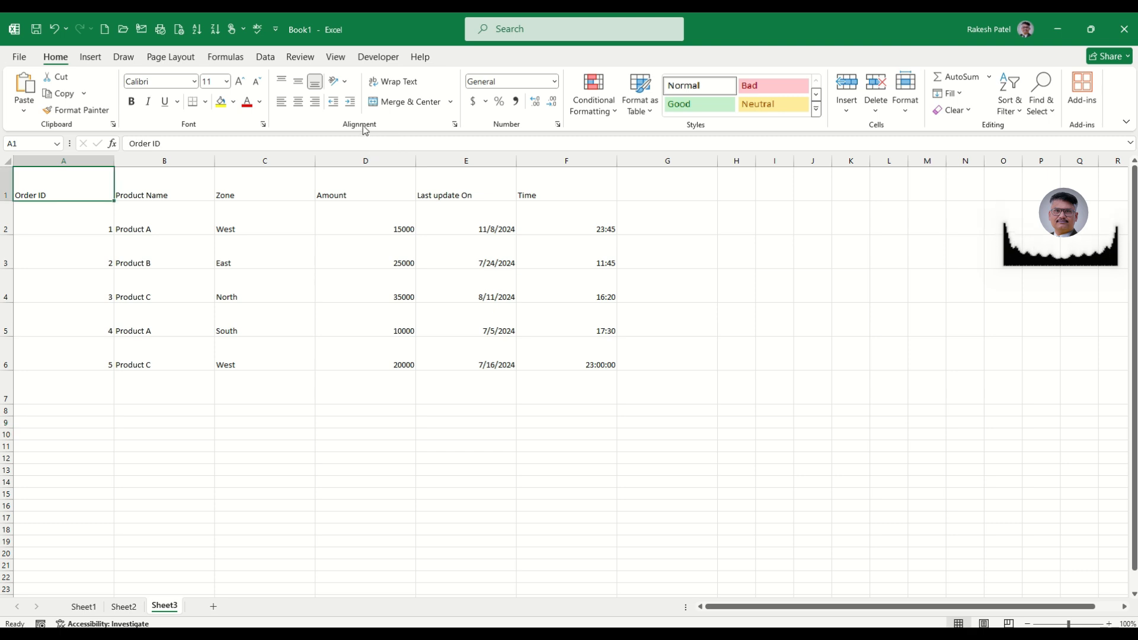
pyautogui.click(98, 215)
pyautogui.moveTo(98, 215); pyautogui.dragTo(96, 358)
pyautogui.moveTo(173, 208); pyautogui.dragTo(167, 358)
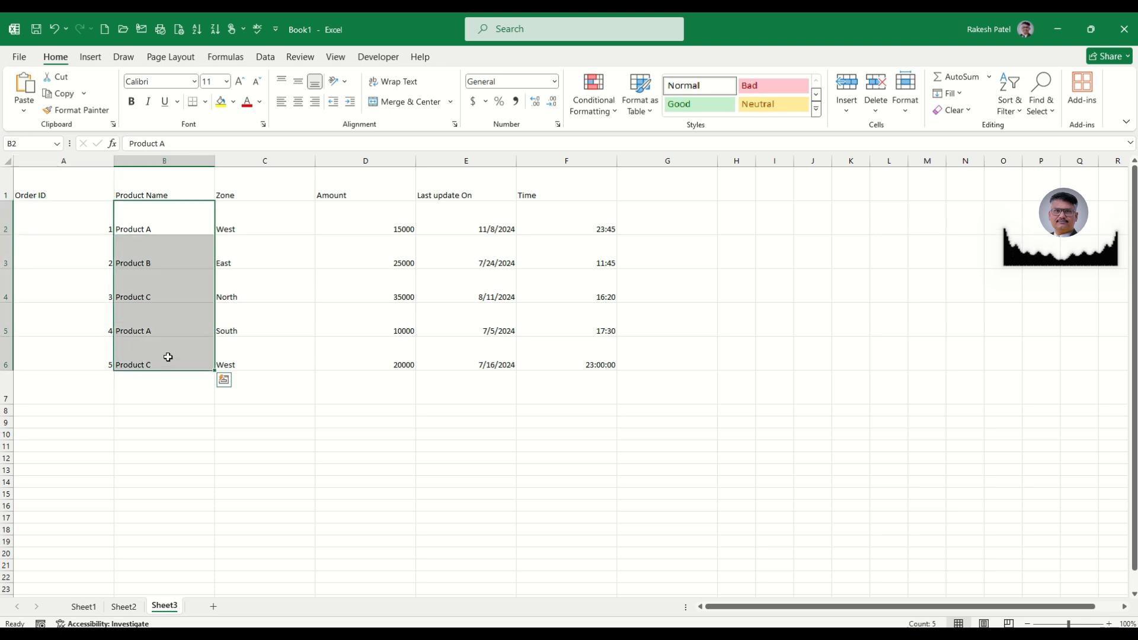
# Try left, center and right horizontal alignment on the first order ID in cell A2, ending with it centered.
pyautogui.click(65, 218)
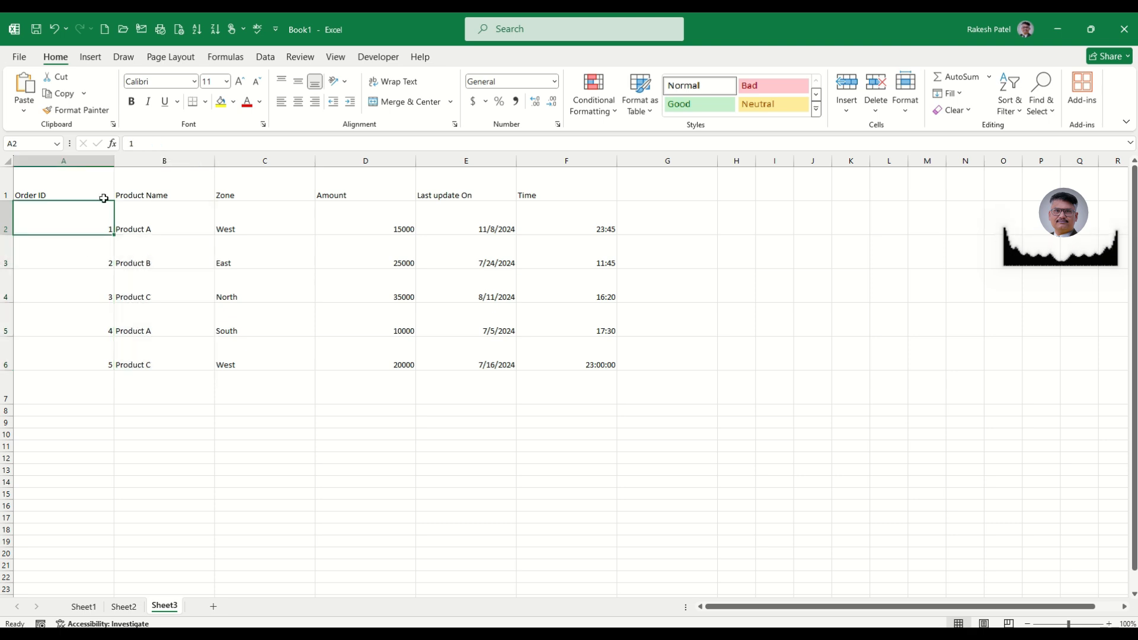
pyautogui.click(283, 109)
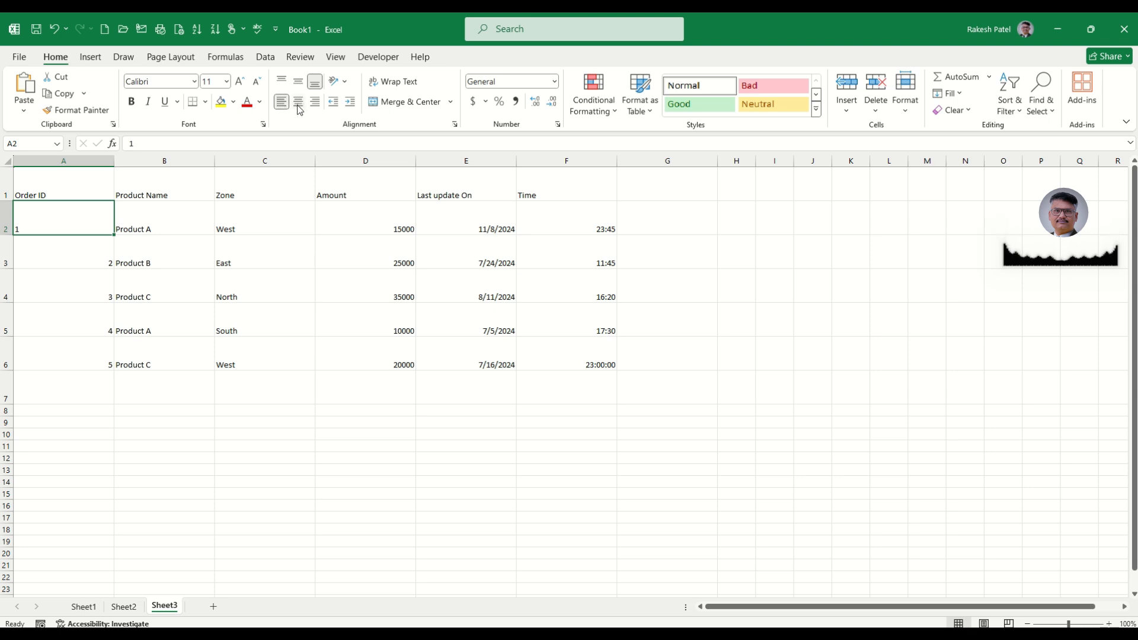
pyautogui.click(301, 110)
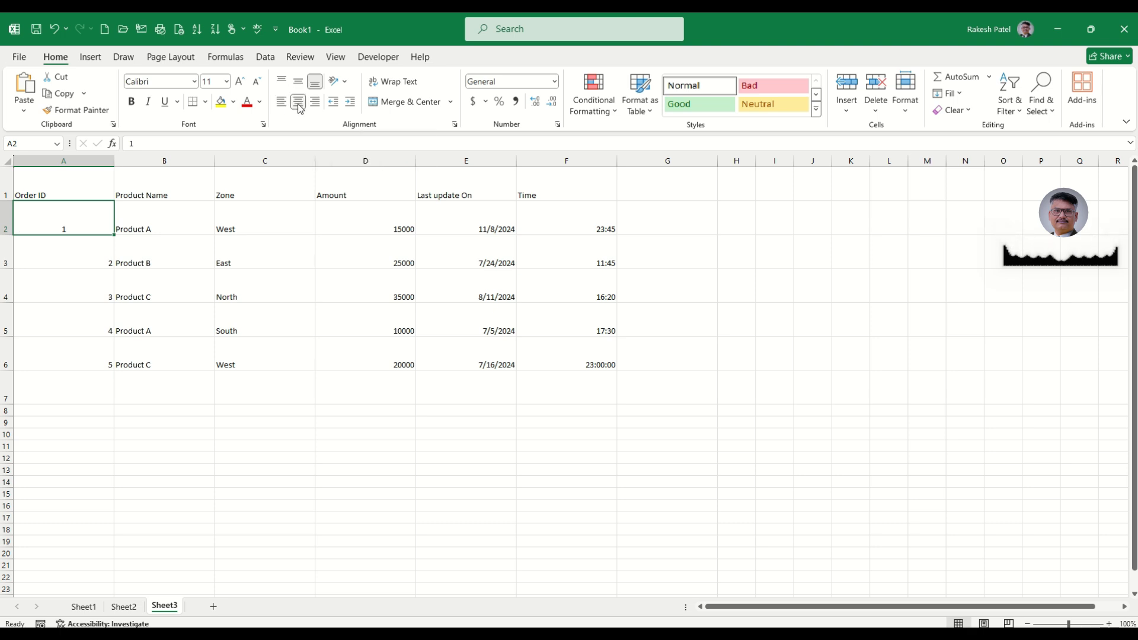
pyautogui.click(314, 102)
pyautogui.click(298, 102)
pyautogui.click(282, 103)
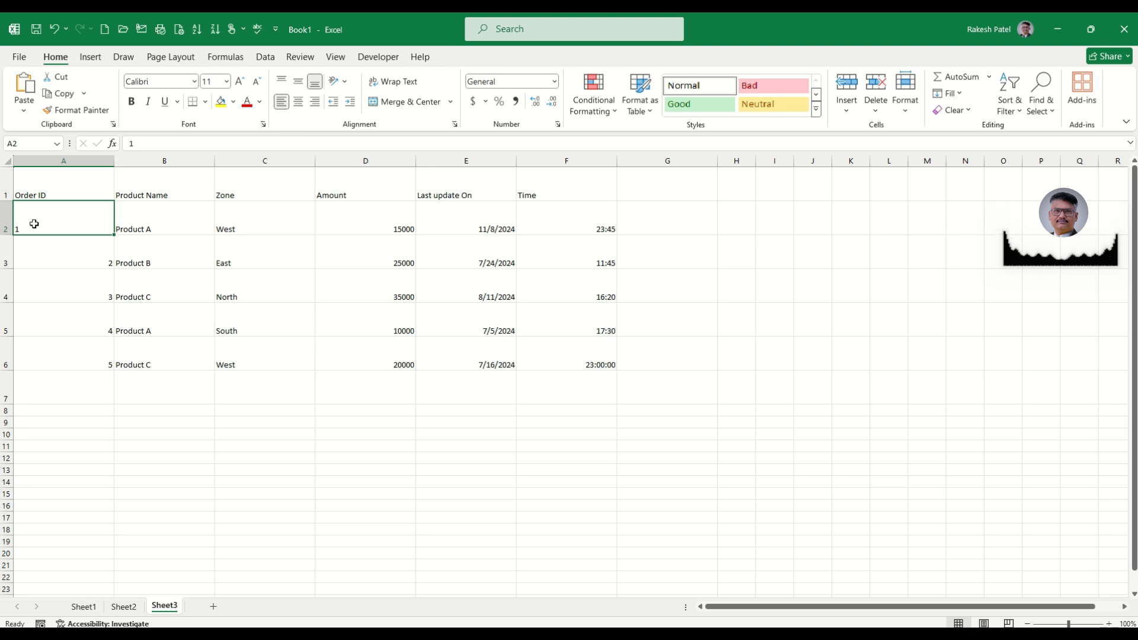
pyautogui.click(283, 109)
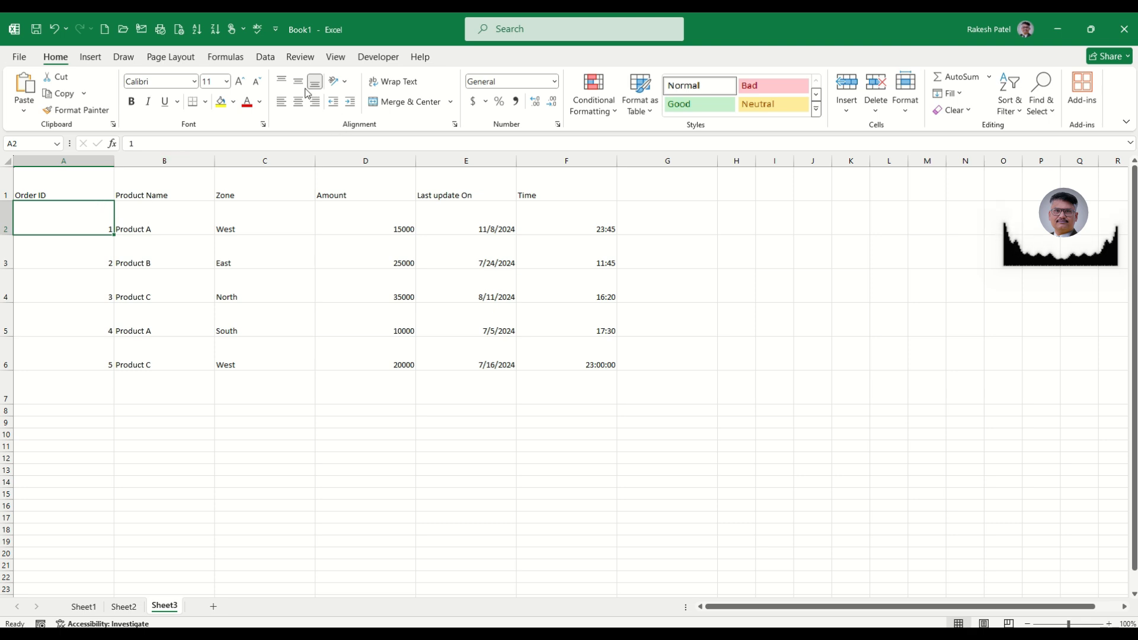
pyautogui.click(282, 102)
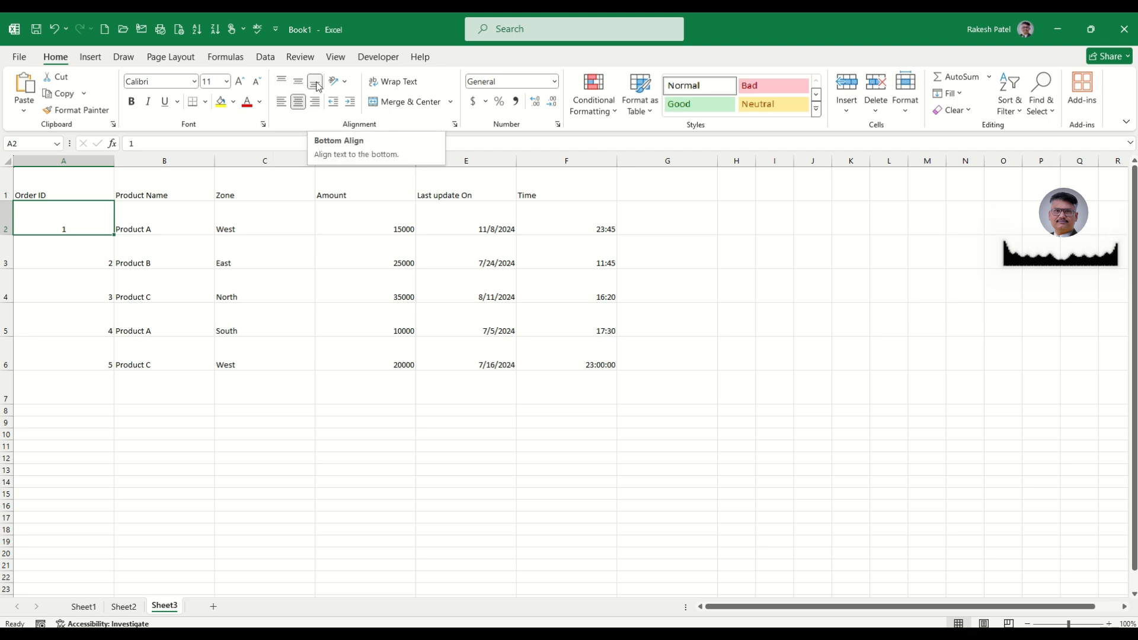
# Try top, middle and bottom vertical alignment on cell A2, return it to the top, and test left before centering it horizontally.
pyautogui.click(283, 83)
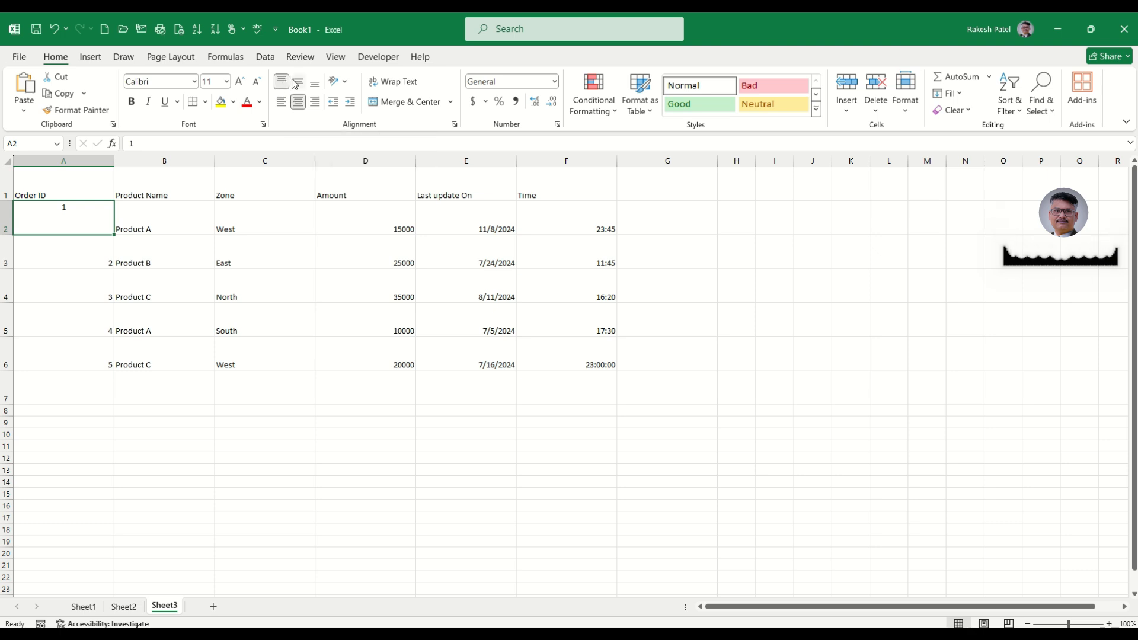
pyautogui.click(298, 84)
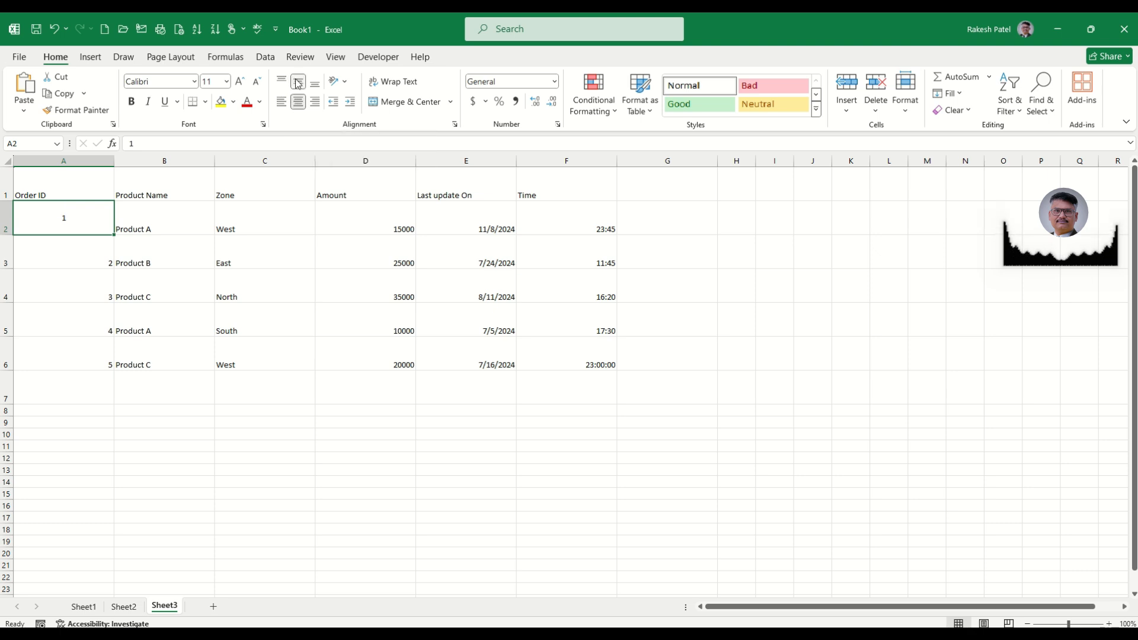
pyautogui.click(316, 86)
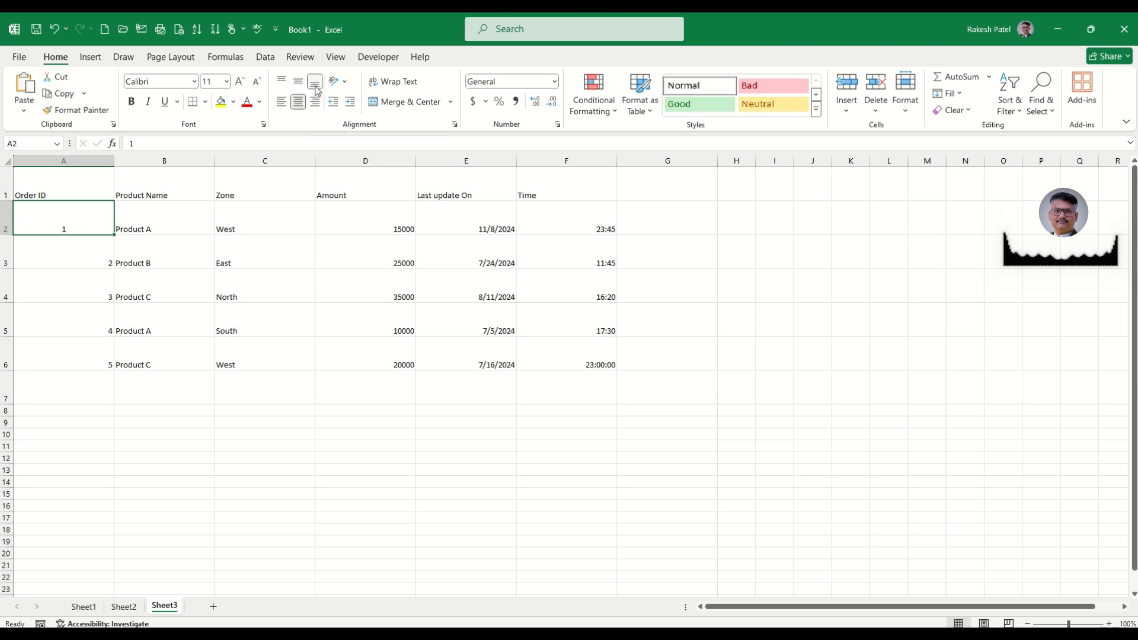
pyautogui.click(283, 82)
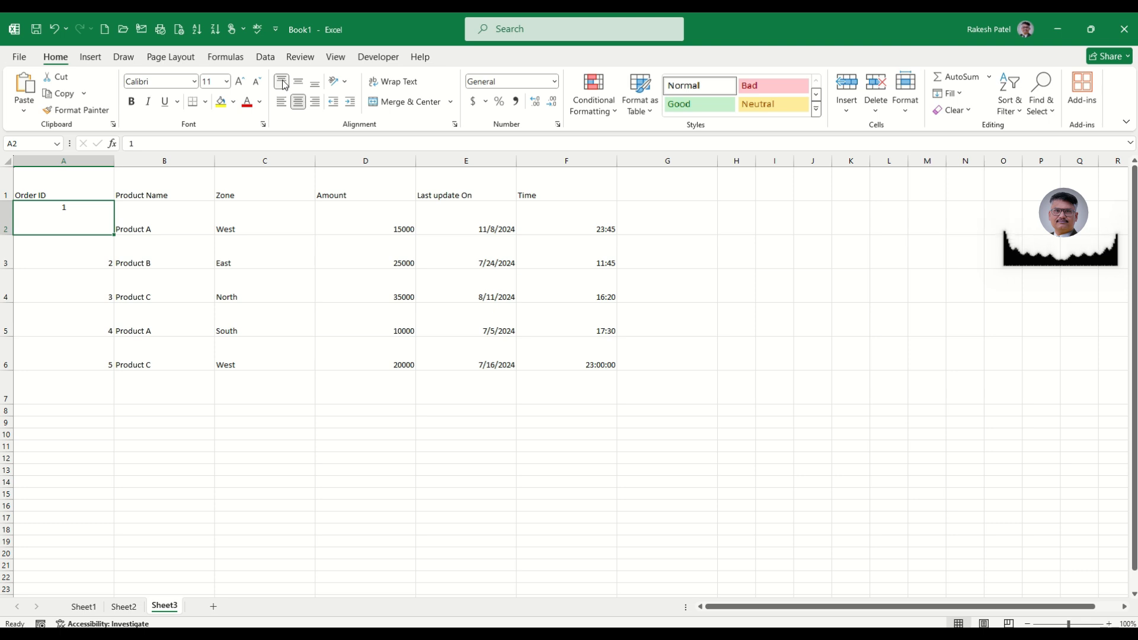
pyautogui.click(282, 102)
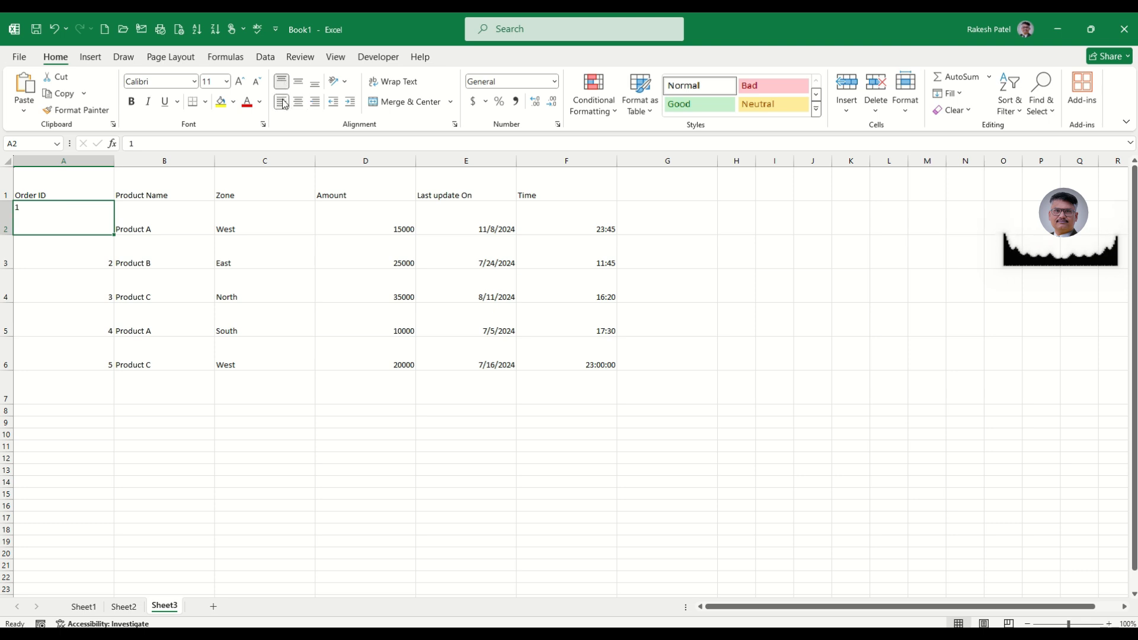
pyautogui.click(298, 105)
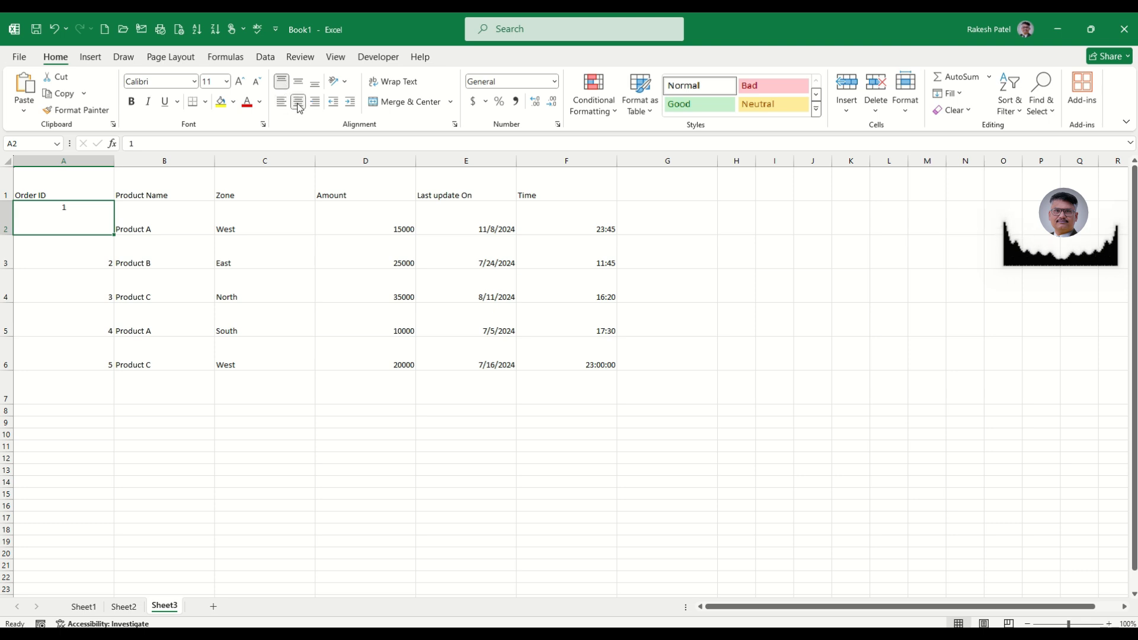
# Right-align the order ID in A2 at the top, then try middle alignment with left, center and right.
pyautogui.click(315, 104)
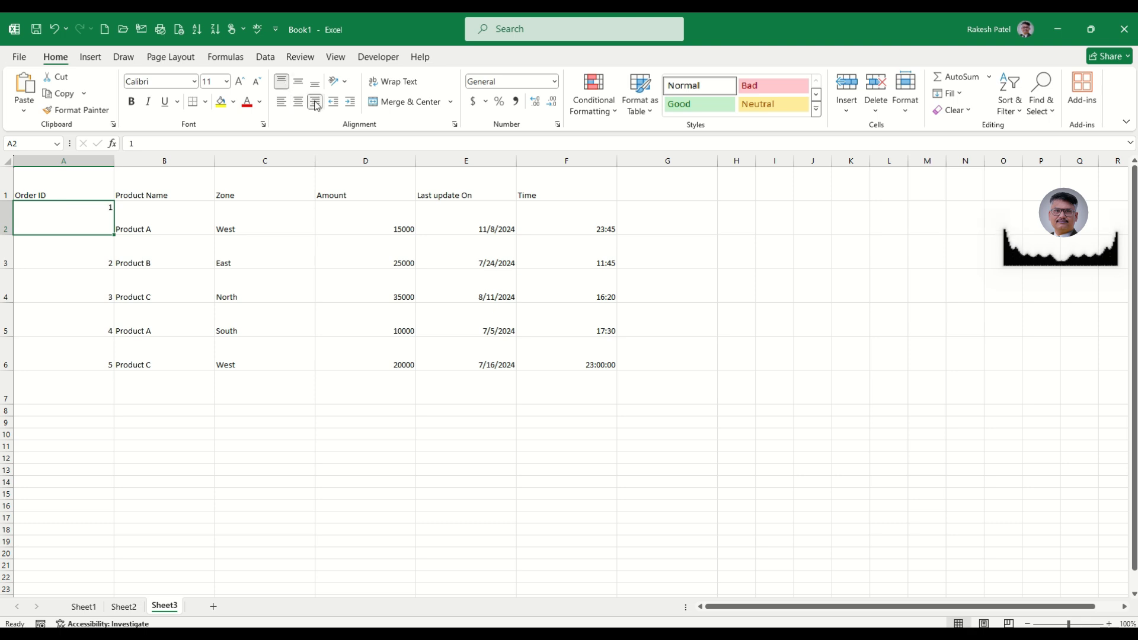
pyautogui.click(299, 83)
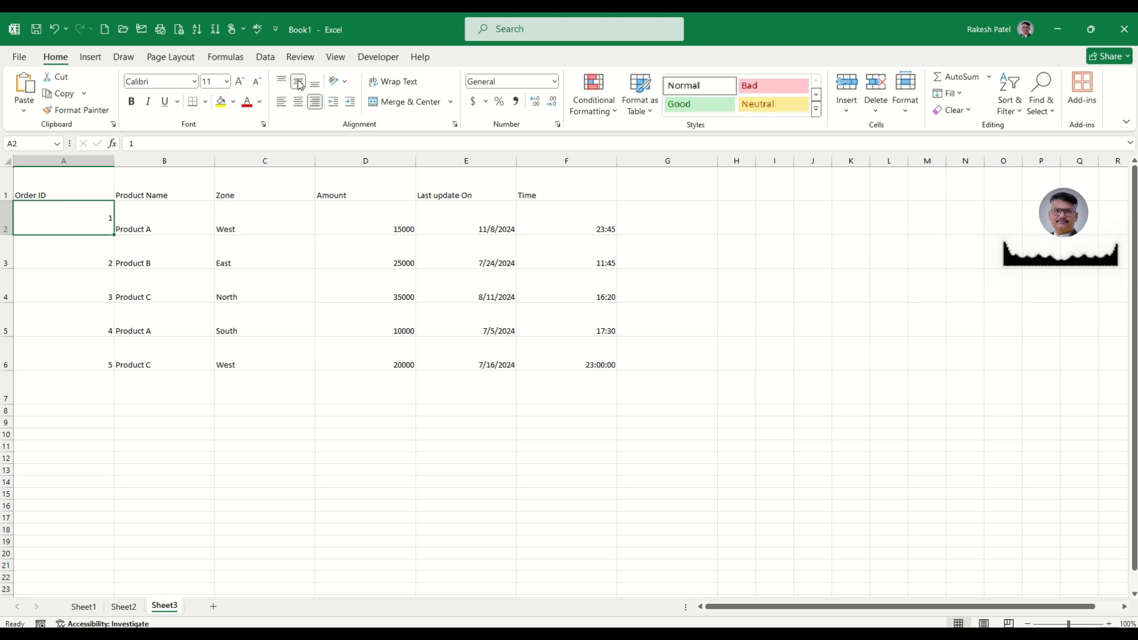
pyautogui.click(282, 103)
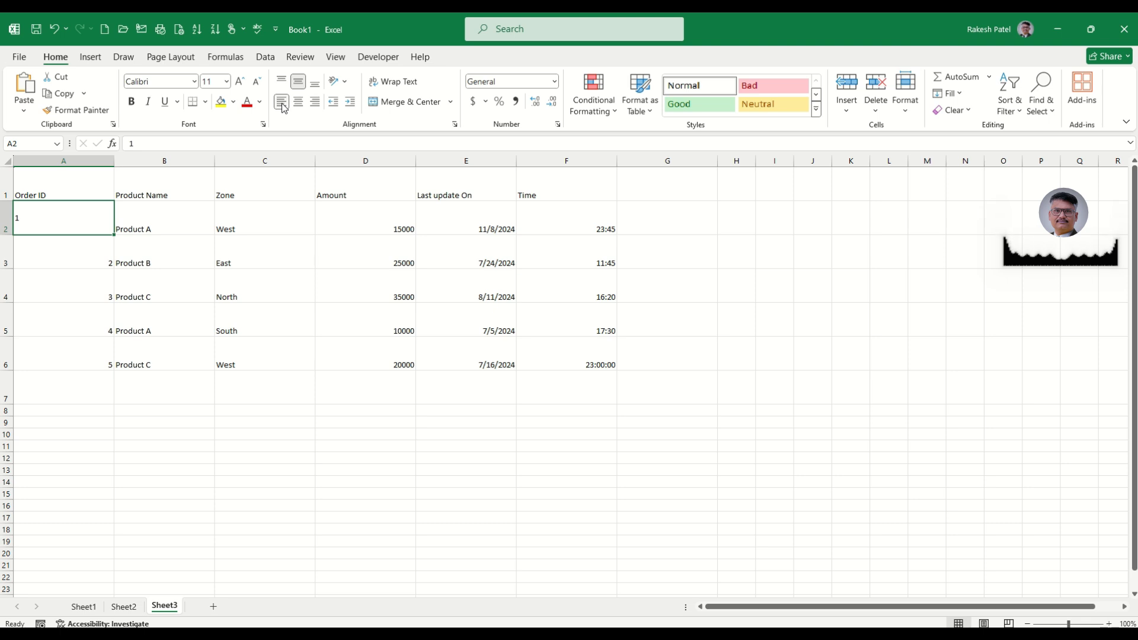
pyautogui.click(298, 102)
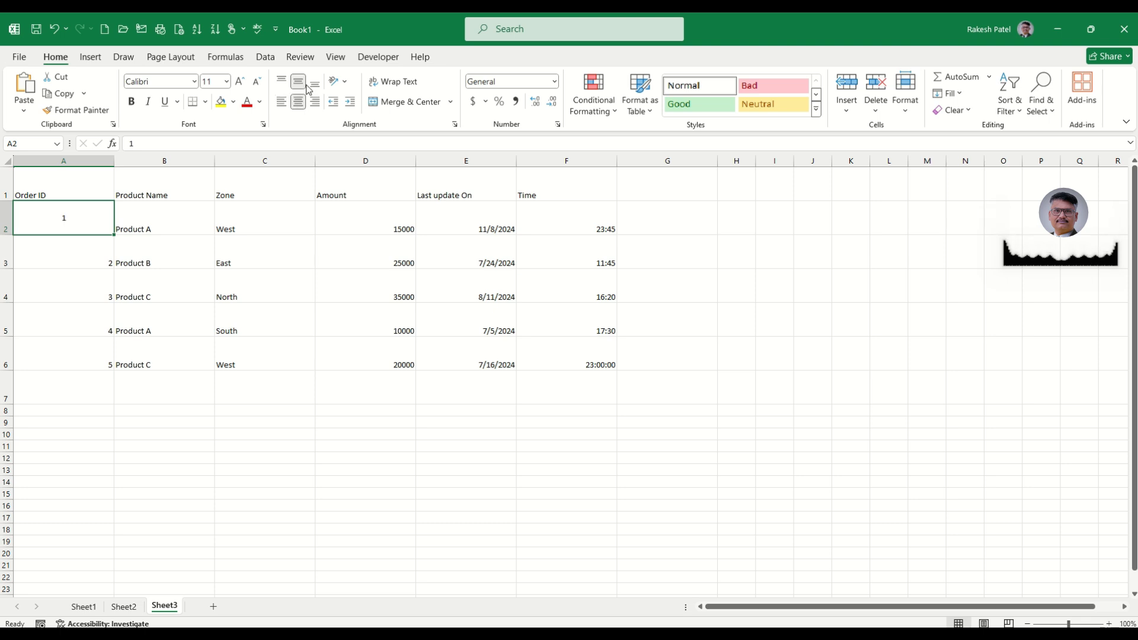
pyautogui.click(315, 102)
# Bottom-align cell A2, test left and center, and set it to right horizontal alignment.
pyautogui.click(315, 82)
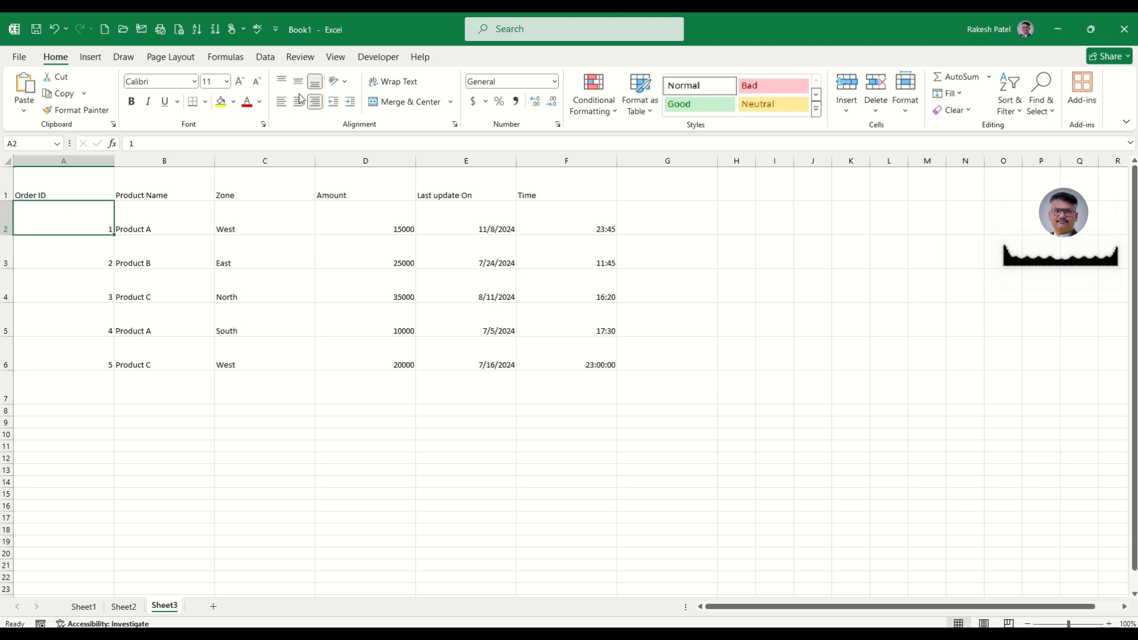
pyautogui.click(283, 105)
pyautogui.click(299, 102)
pyautogui.click(316, 102)
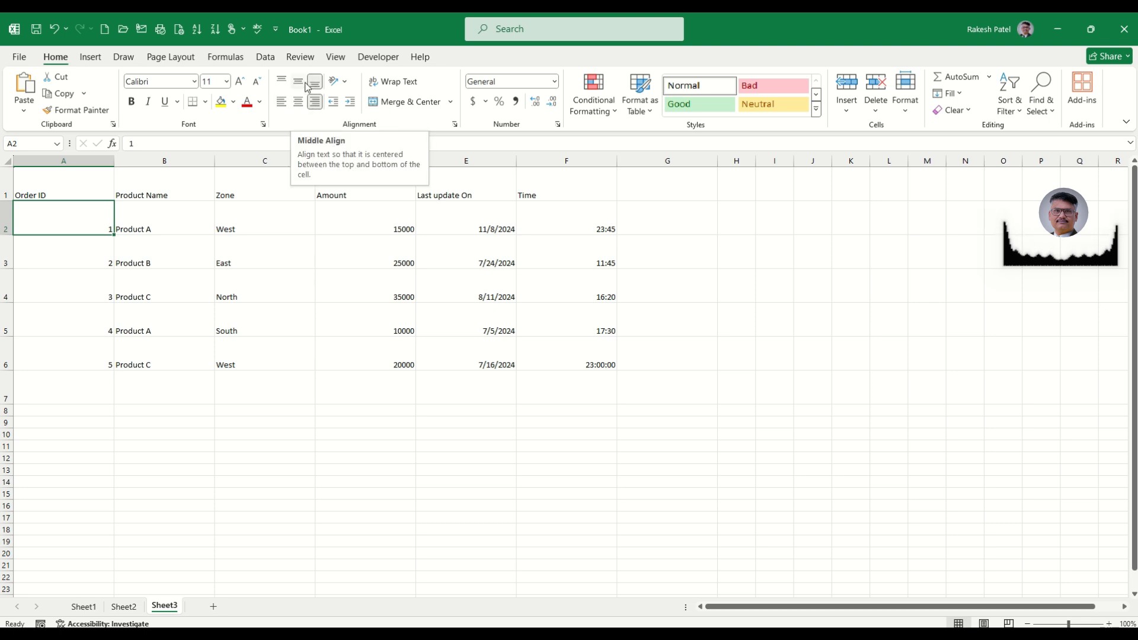
pyautogui.click(63, 242)
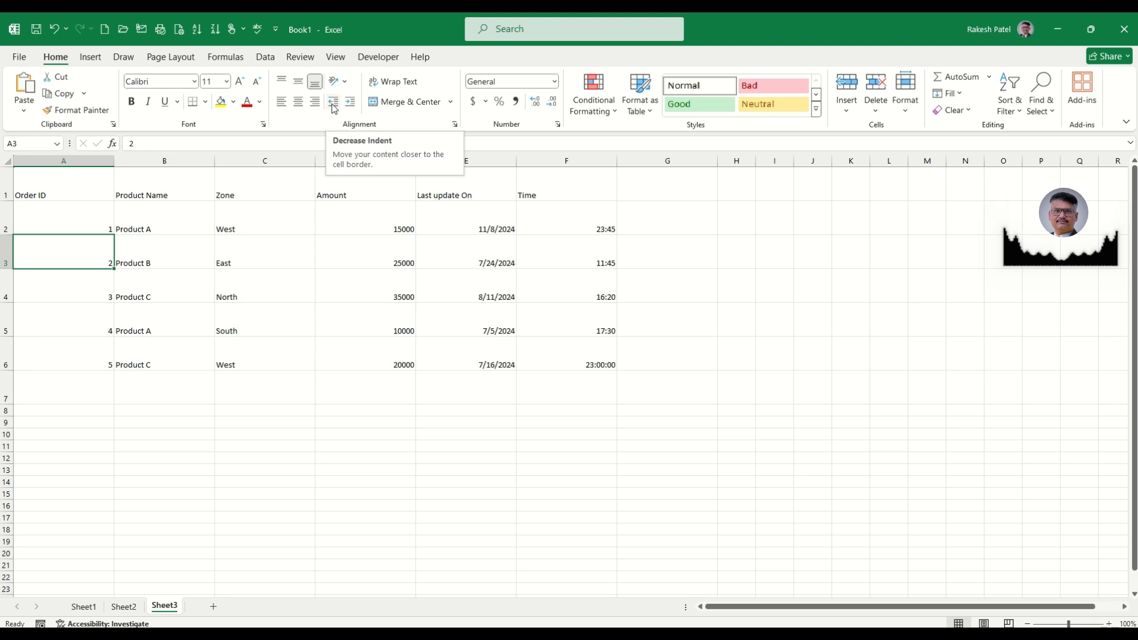
# Select the product names in B2:B6 and the order IDs in A2:A6 in turn to compare their spacing from the cell borders.
pyautogui.click(257, 395)
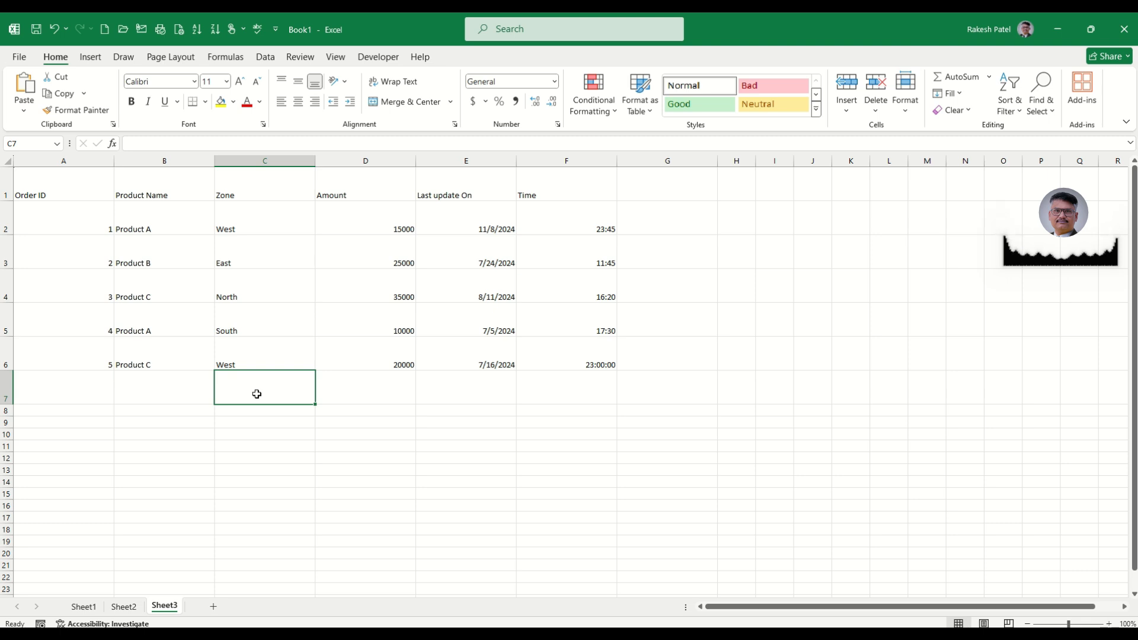
pyautogui.click(178, 226)
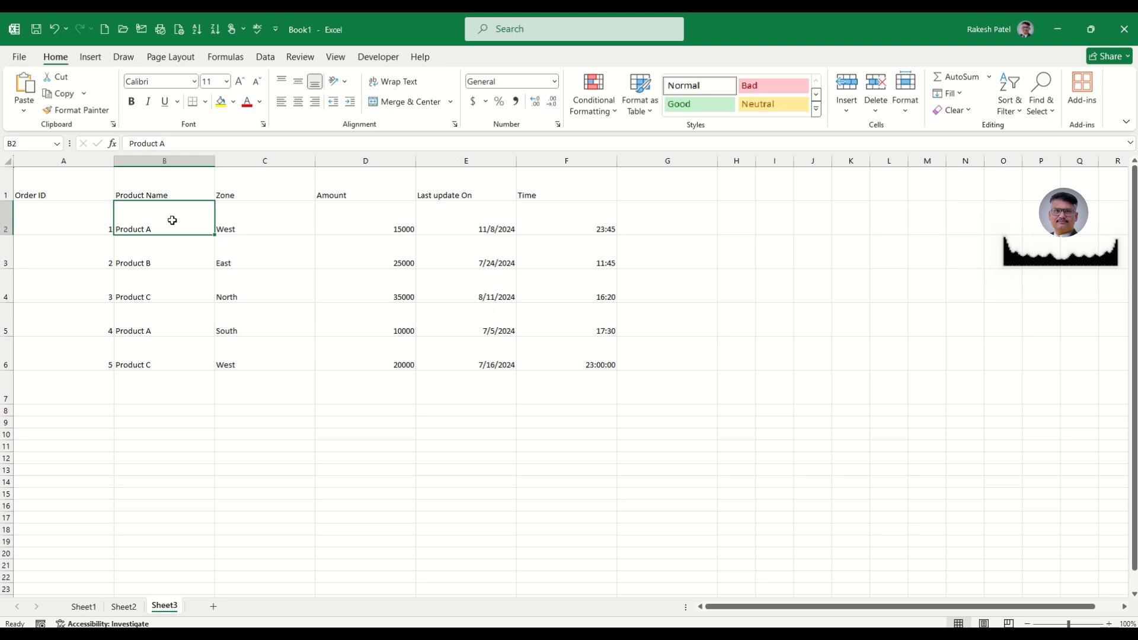
pyautogui.moveTo(171, 220); pyautogui.dragTo(168, 350)
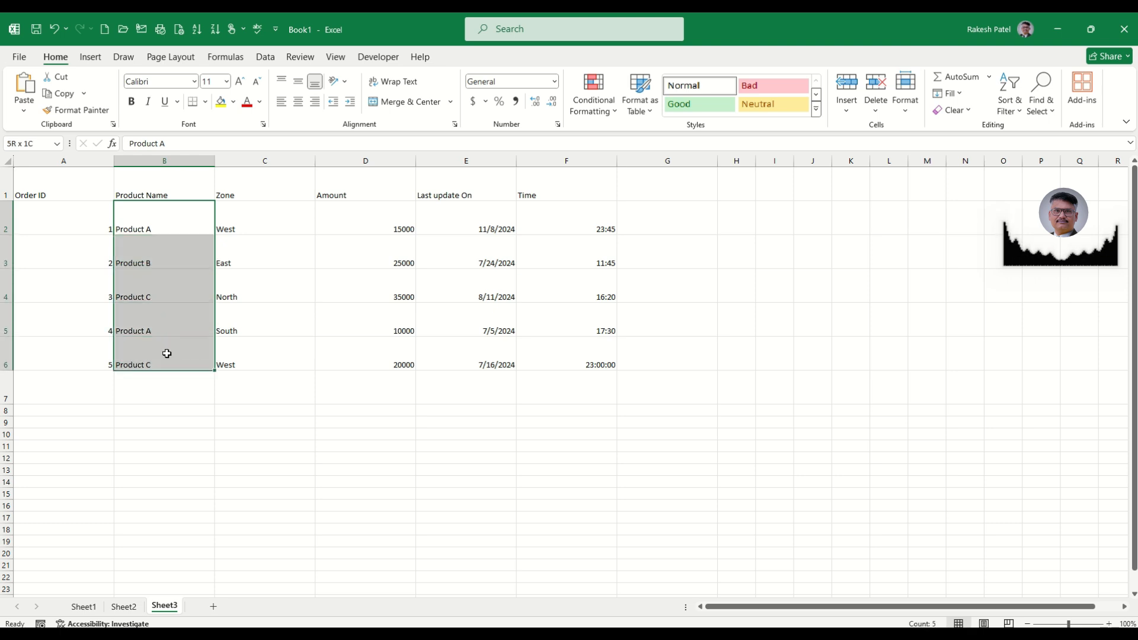
pyautogui.moveTo(96, 223); pyautogui.dragTo(87, 356)
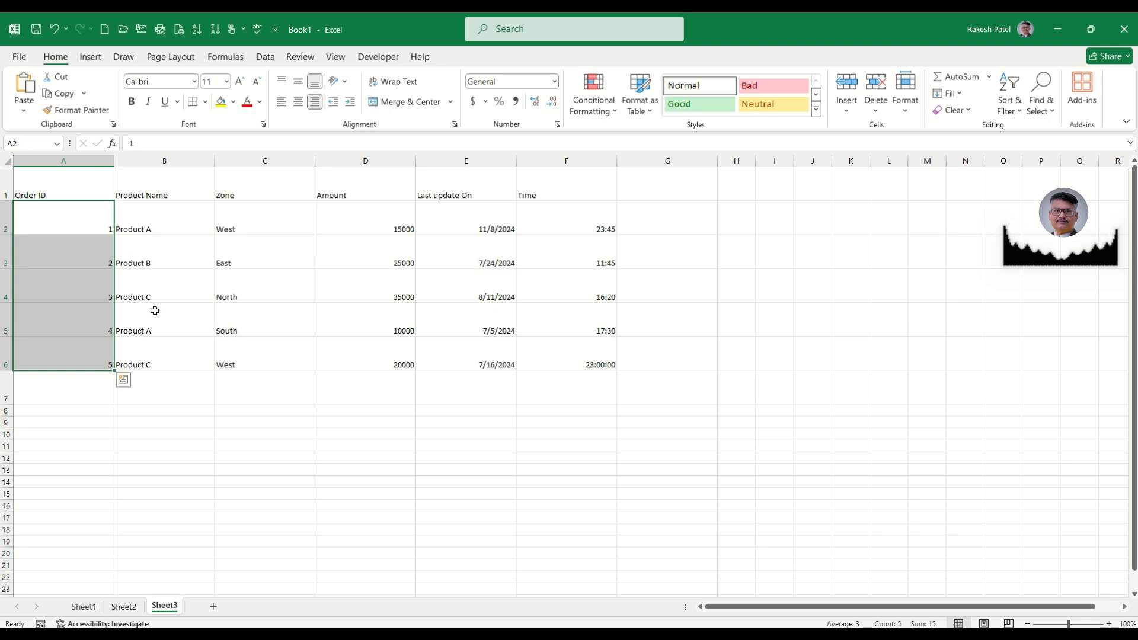
# Try offsetting Product A in cell B2 with leading spaces, then remove those spaces from the text.
pyautogui.click(157, 223)
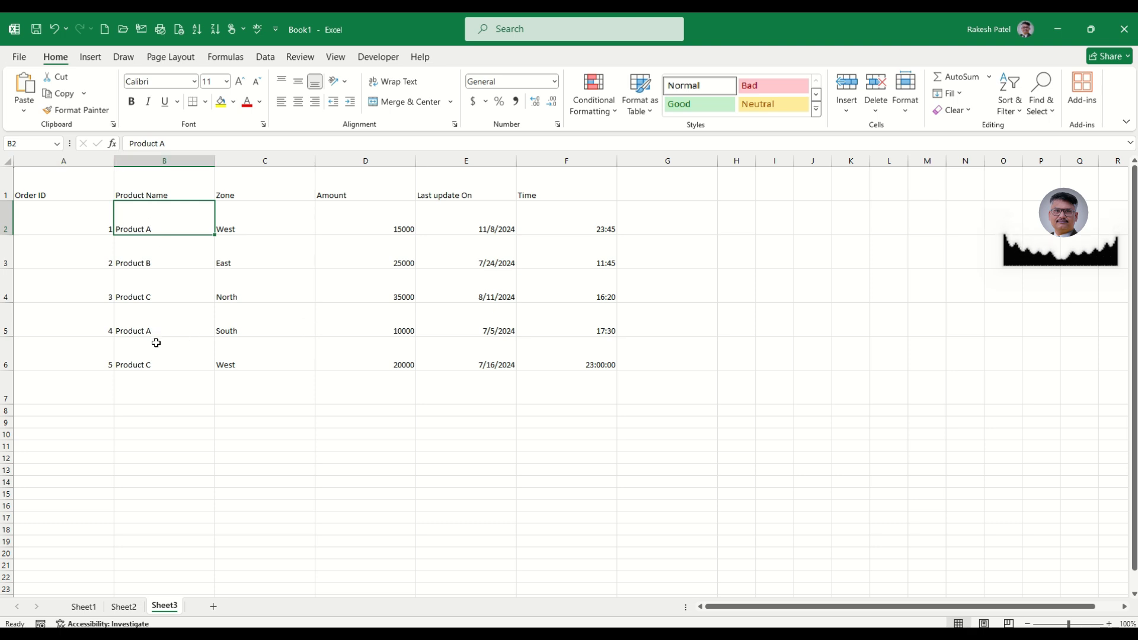
pyautogui.doubleClick(165, 229)
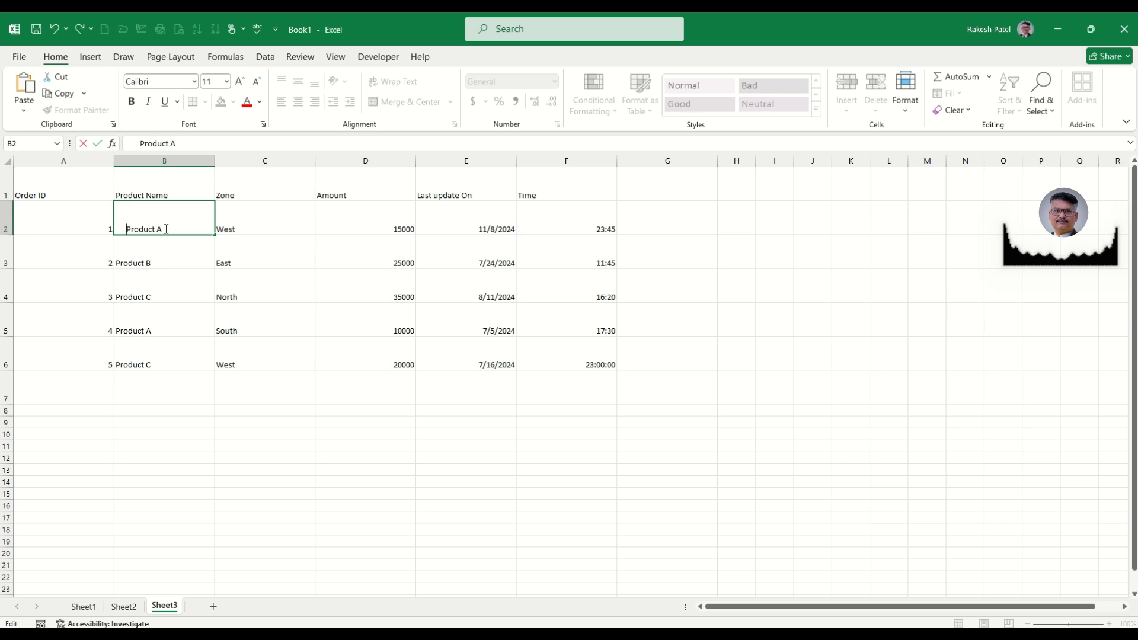
pyautogui.hotkey('shift', 'Home')
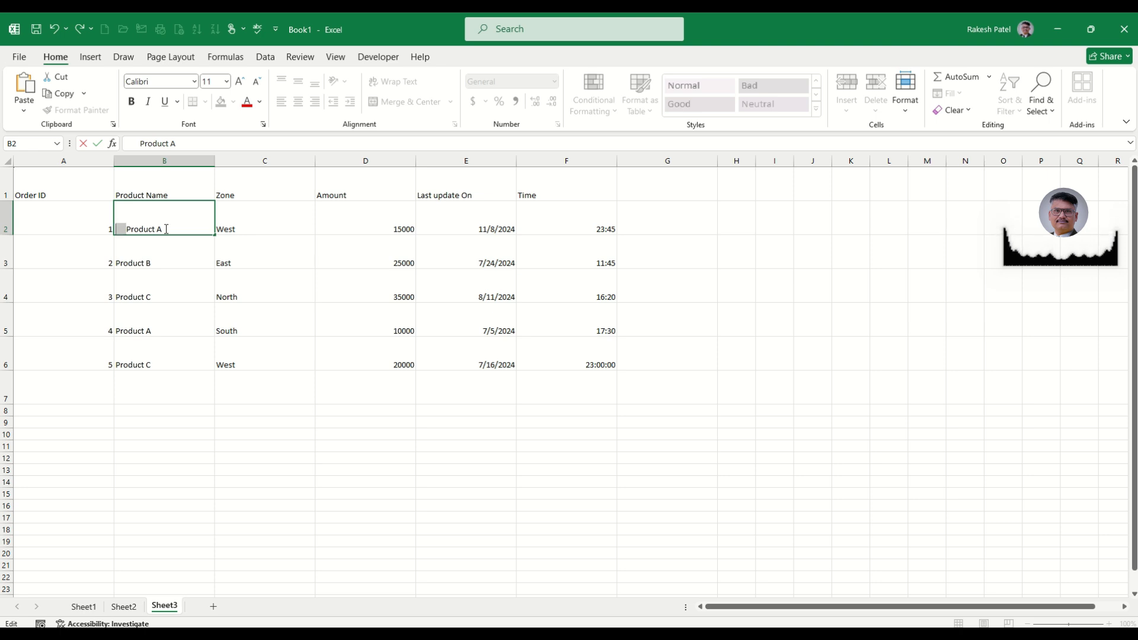
pyautogui.press('BackSpace')
pyautogui.hotkey('ctrl', 'Return')
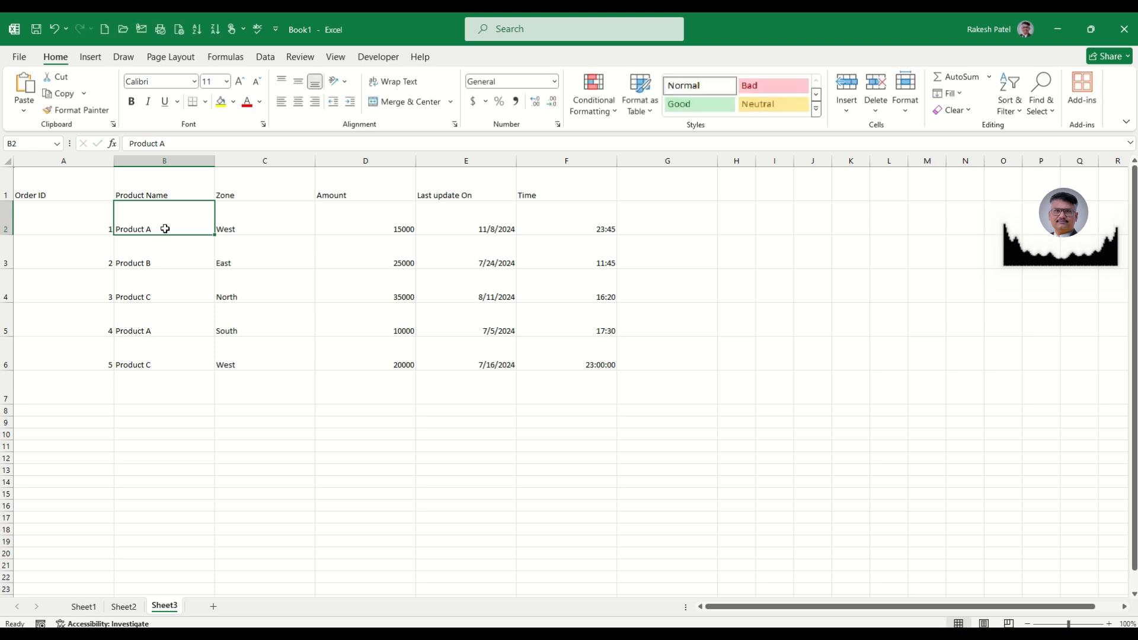
# Increase the indent of the product names in B2:B6 by four levels.
pyautogui.moveTo(166, 225); pyautogui.dragTo(169, 360)
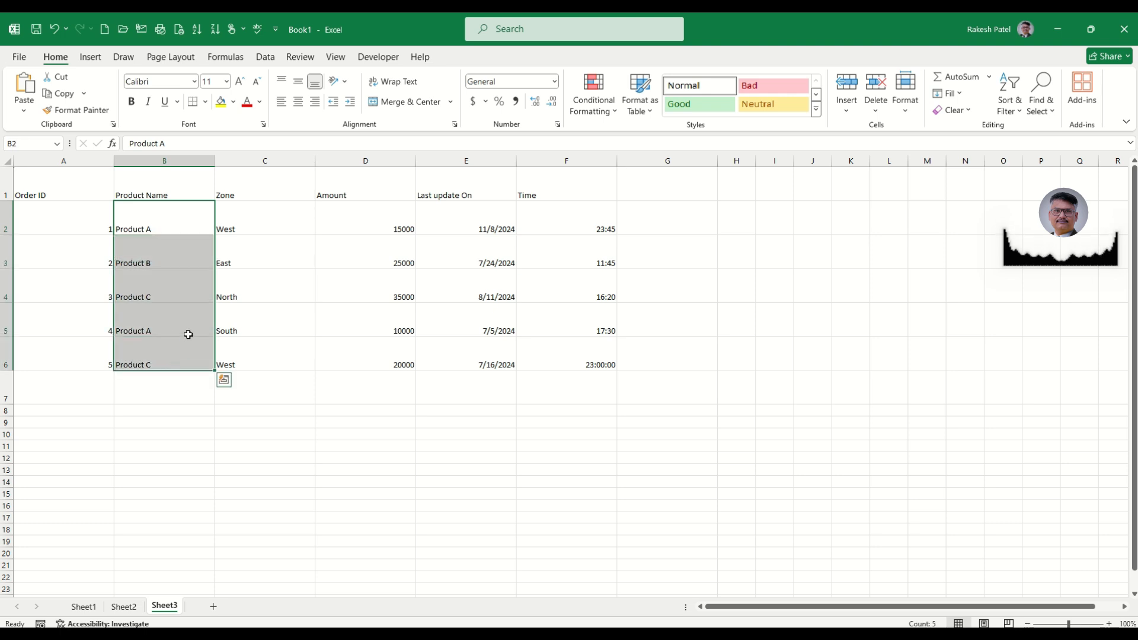
pyautogui.click(351, 103)
pyautogui.click(351, 103)
pyautogui.click(351, 103)
pyautogui.click(351, 103)
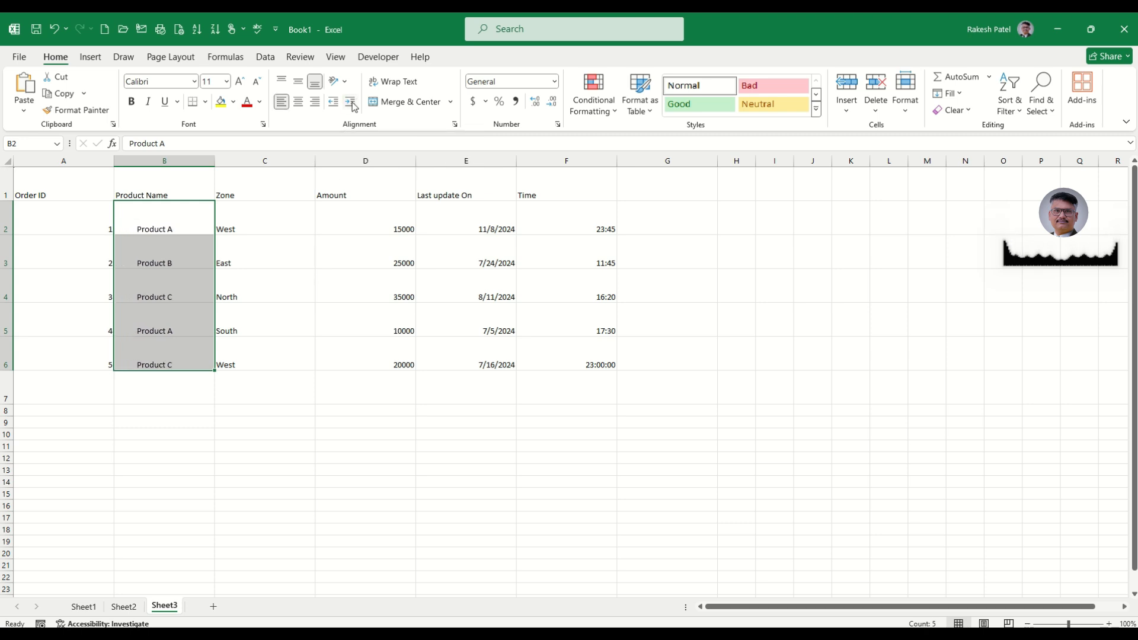
pyautogui.click(241, 282)
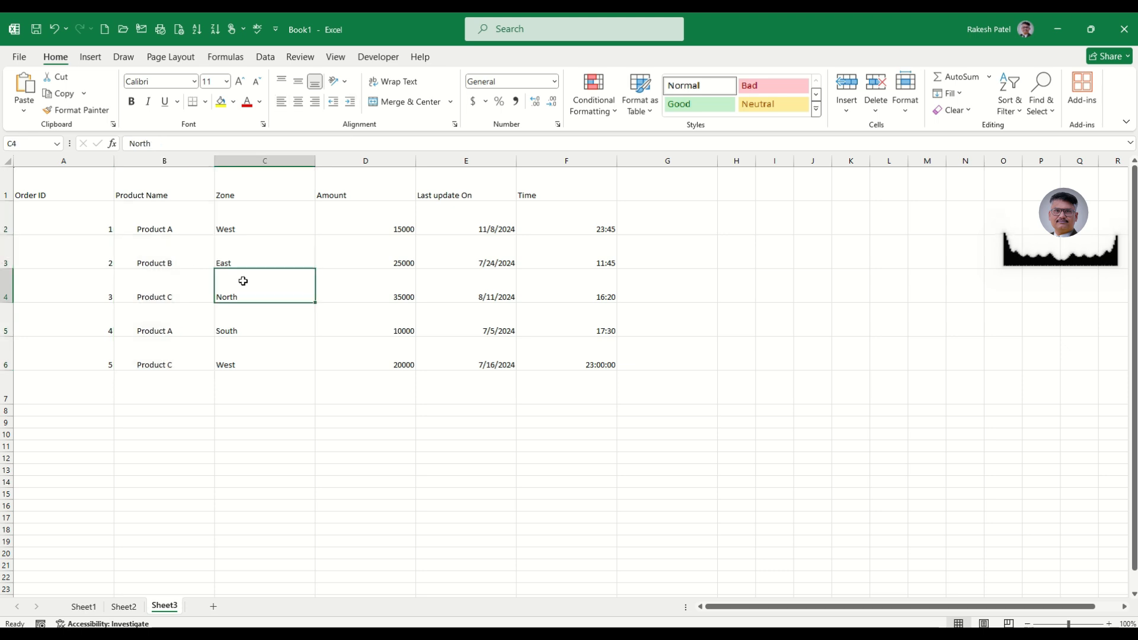
# Check the text of cell B2 for leading spaces, then decrease the indent of B2:B6 by four levels.
pyautogui.doubleClick(162, 217)
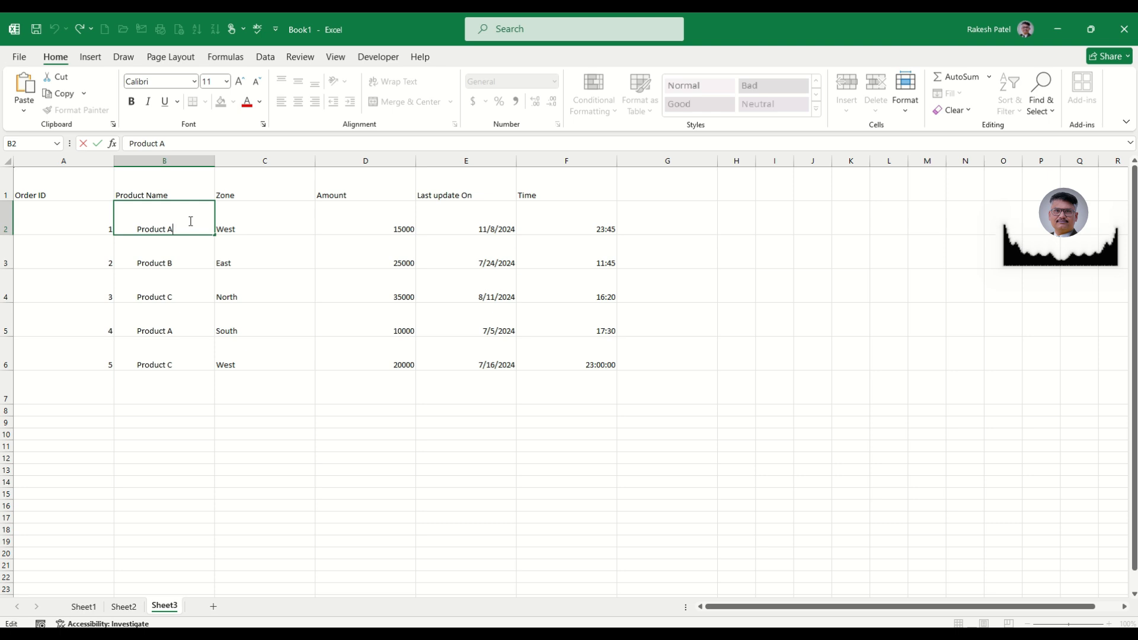
pyautogui.press('Escape')
pyautogui.moveTo(190, 221); pyautogui.dragTo(193, 351)
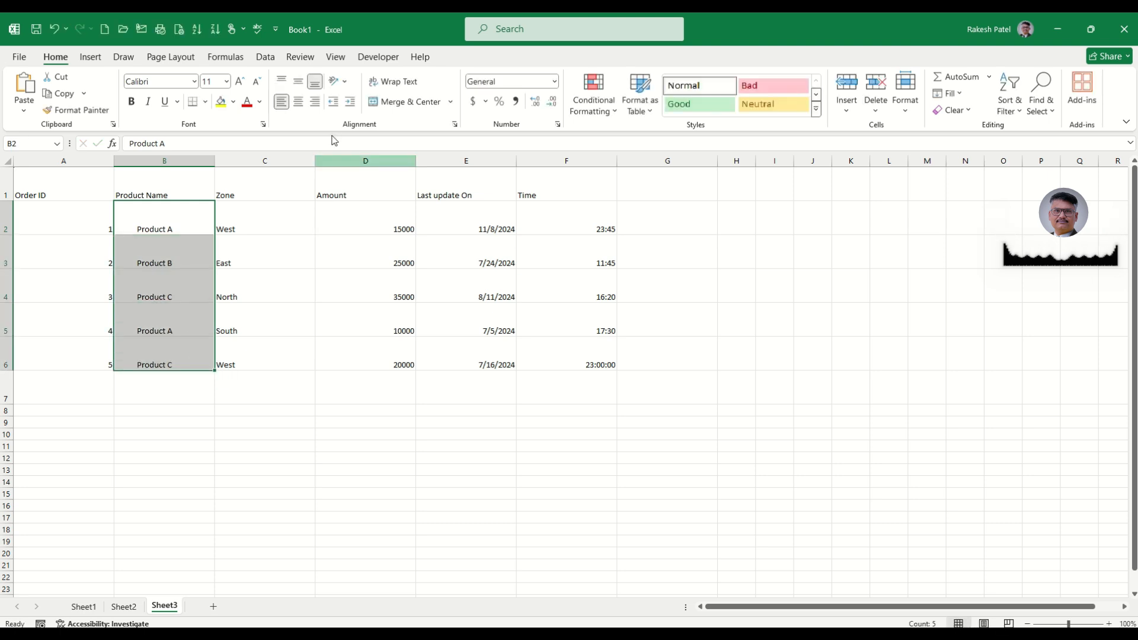
pyautogui.click(336, 102)
pyautogui.click(336, 102)
pyautogui.click(336, 103)
pyautogui.click(336, 103)
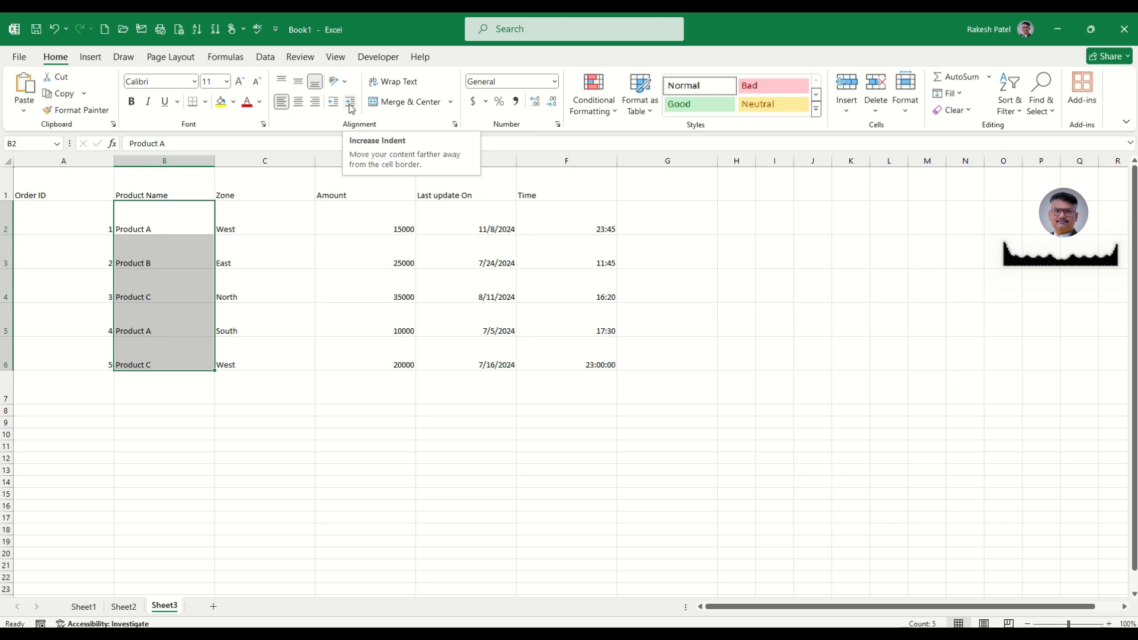
# Try increasing the indent of the order IDs in A2:A6 by five levels and decreasing it again.
pyautogui.click(189, 228)
pyautogui.moveTo(93, 225); pyautogui.dragTo(92, 350)
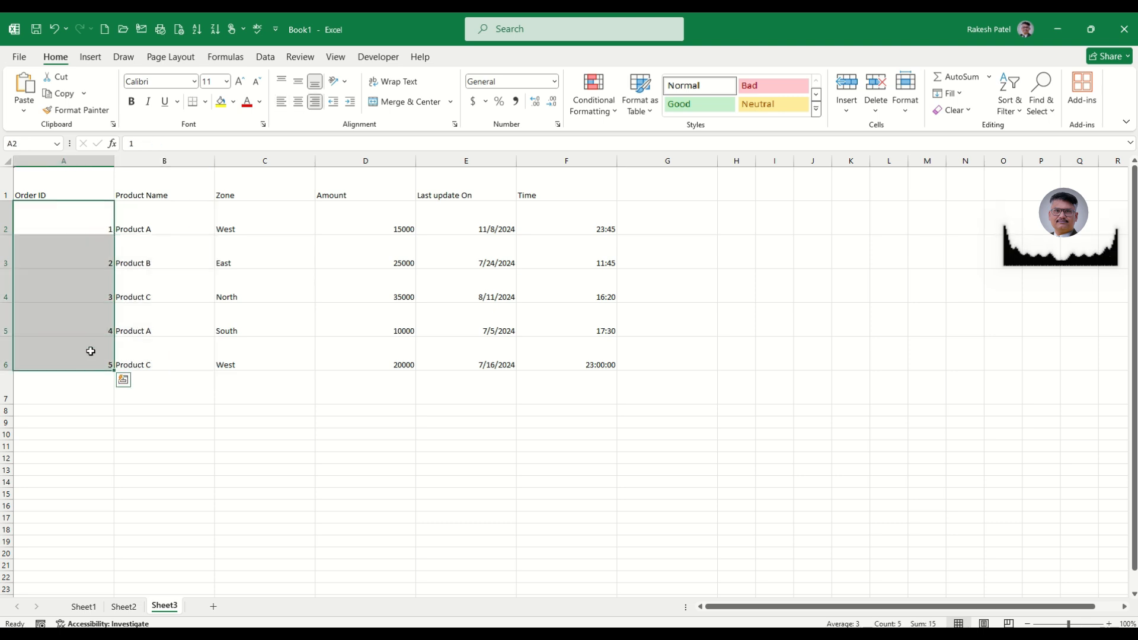
pyautogui.click(351, 102)
pyautogui.click(352, 101)
pyautogui.click(352, 101)
pyautogui.click(352, 102)
pyautogui.click(353, 101)
pyautogui.click(334, 101)
pyautogui.click(333, 102)
pyautogui.click(333, 101)
pyautogui.click(333, 102)
pyautogui.click(333, 101)
# Try indenting the order IDs in A2:A6 from the left cell border in repeated steps.
pyautogui.click(283, 103)
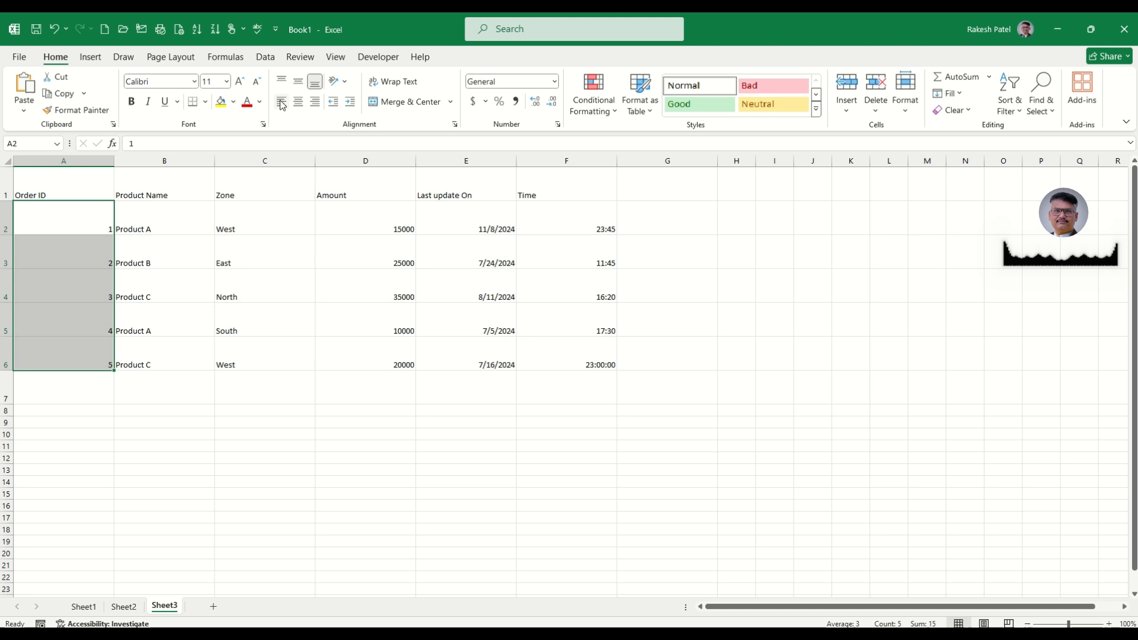
pyautogui.click(351, 103)
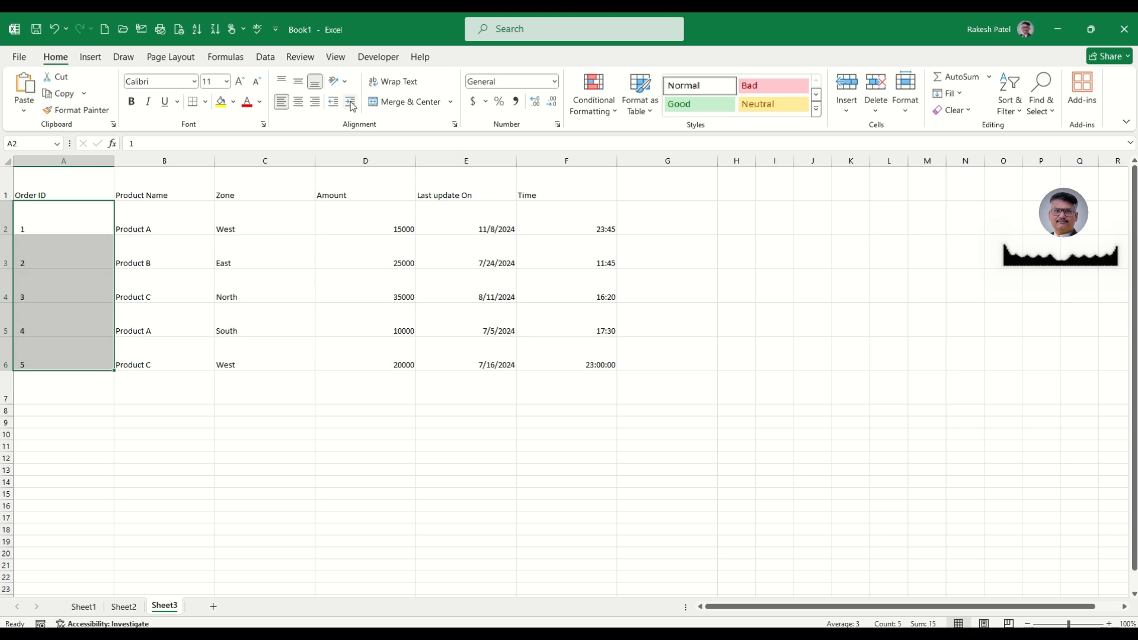
pyautogui.click(351, 103)
pyautogui.click(351, 104)
pyautogui.click(351, 103)
pyautogui.click(351, 103)
pyautogui.click(351, 103)
pyautogui.click(351, 103)
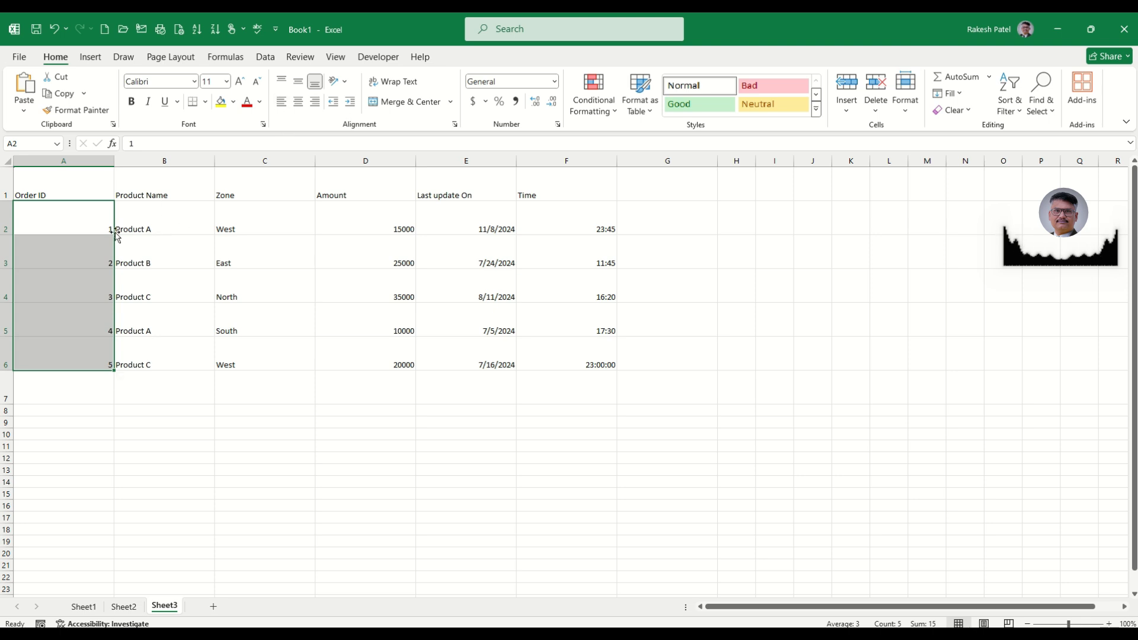
pyautogui.click(350, 103)
pyautogui.click(350, 103)
pyautogui.click(350, 103)
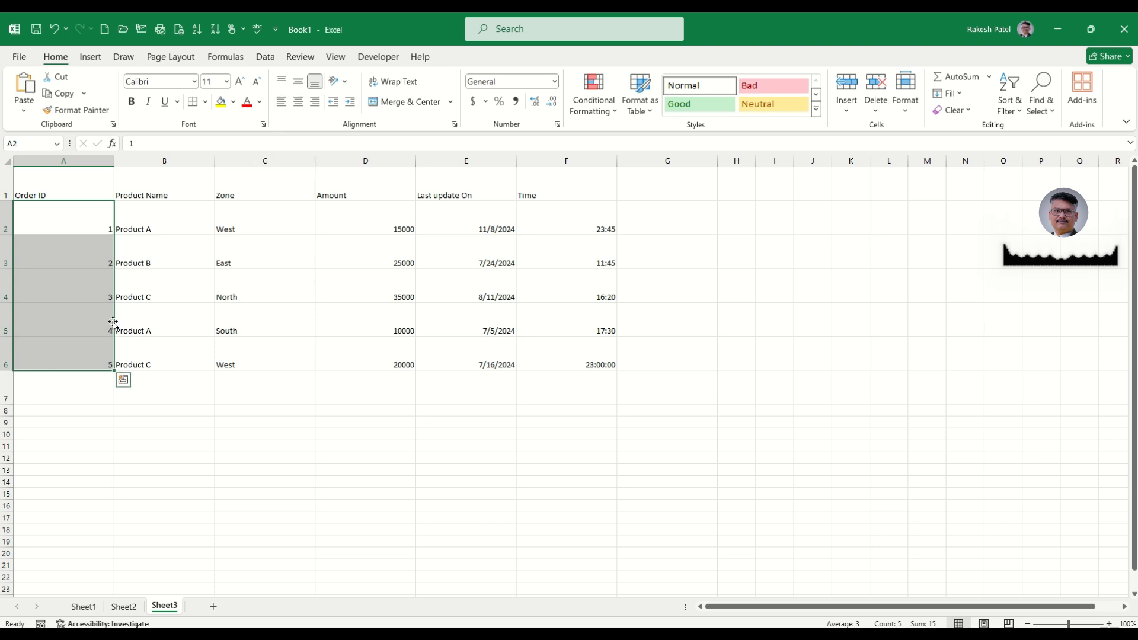
pyautogui.click(145, 273)
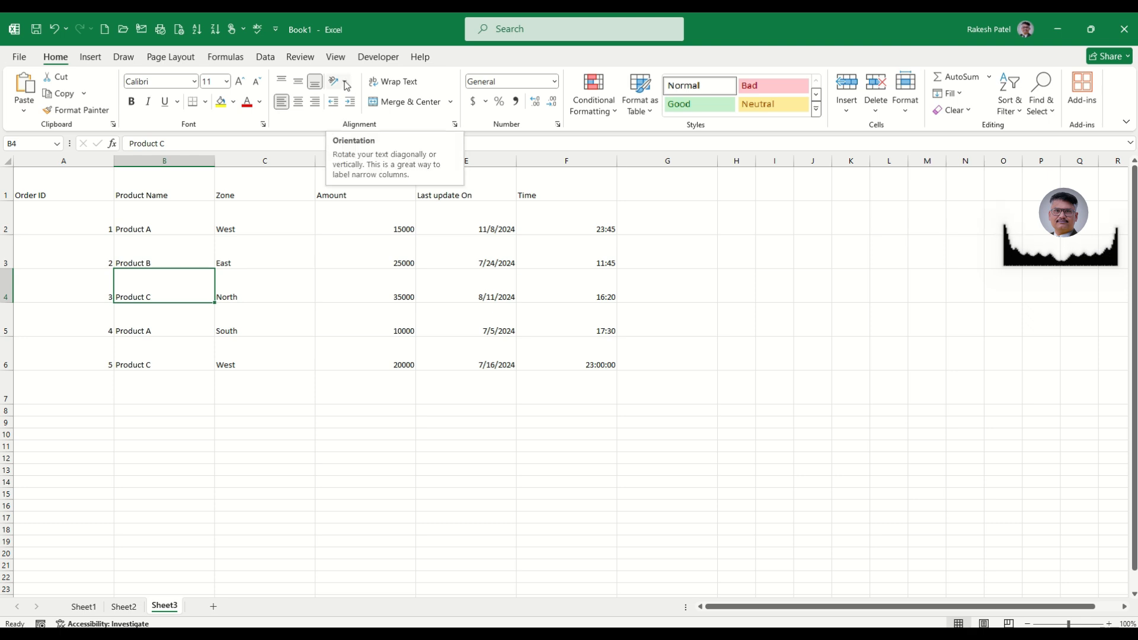
# Insert a blank column before the Order ID column.
pyautogui.click(238, 239)
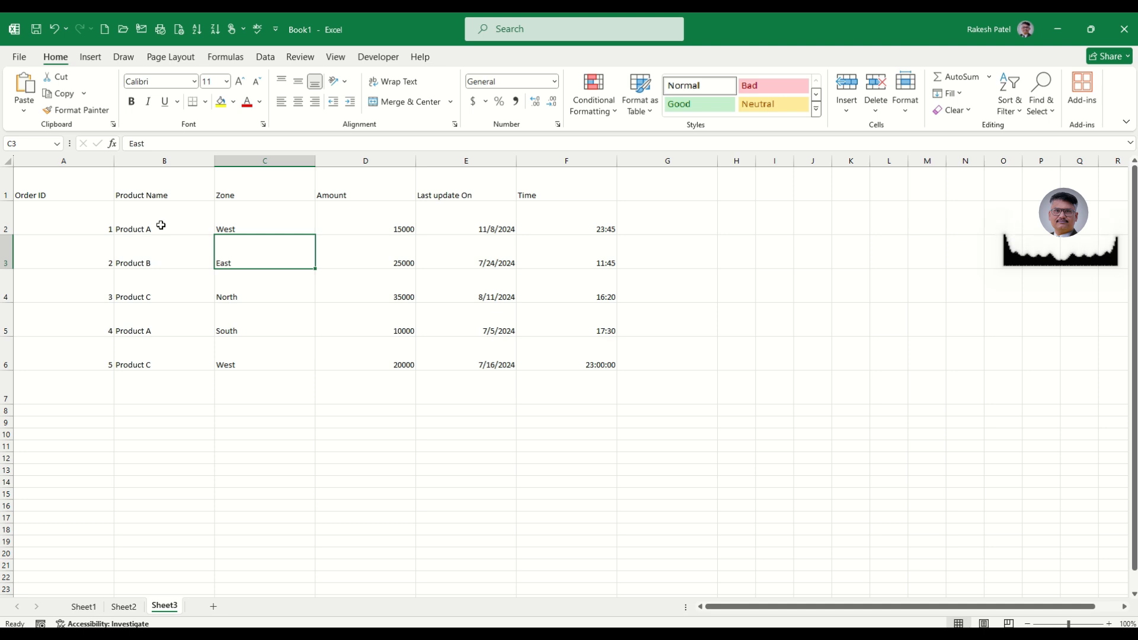
pyautogui.click(72, 161)
pyautogui.rightClick(71, 162)
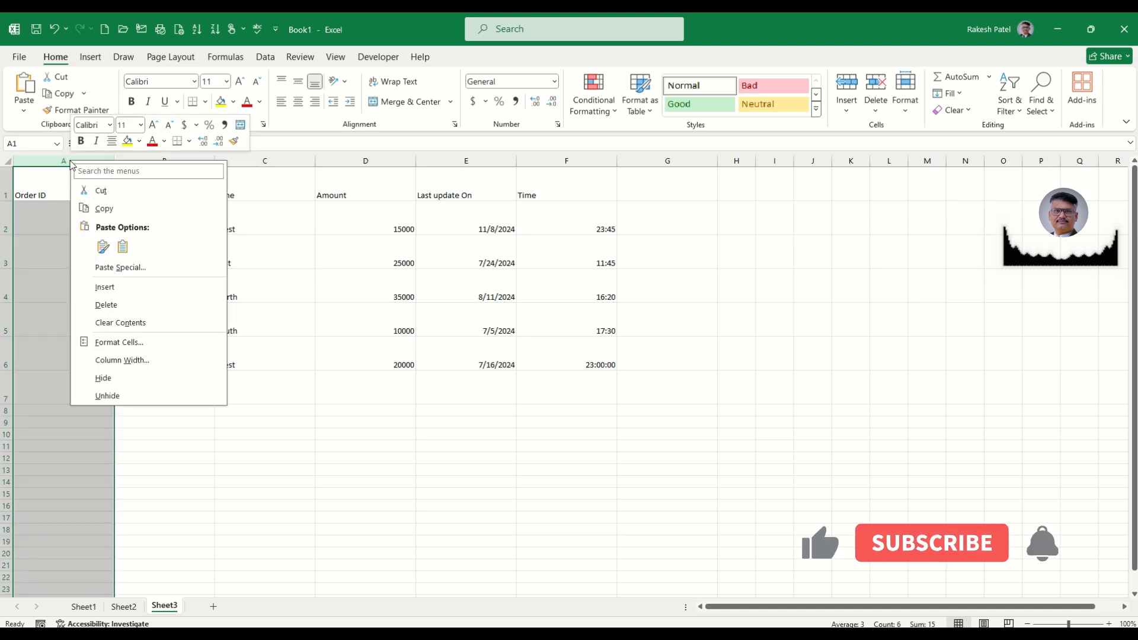
pyautogui.press('Escape')
pyautogui.hotkey('ctrl', 'z')
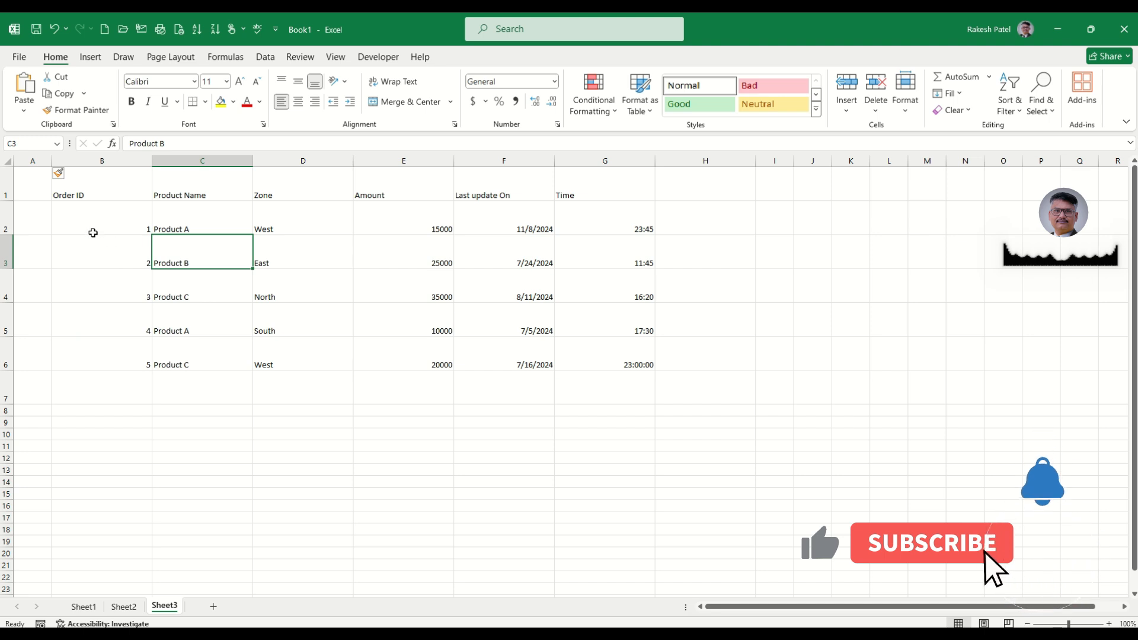
# Select the blank cells A1:A7 in the new first column and inspect the neighbouring Order ID cells.
pyautogui.click(92, 225)
pyautogui.moveTo(35, 198); pyautogui.dragTo(30, 381)
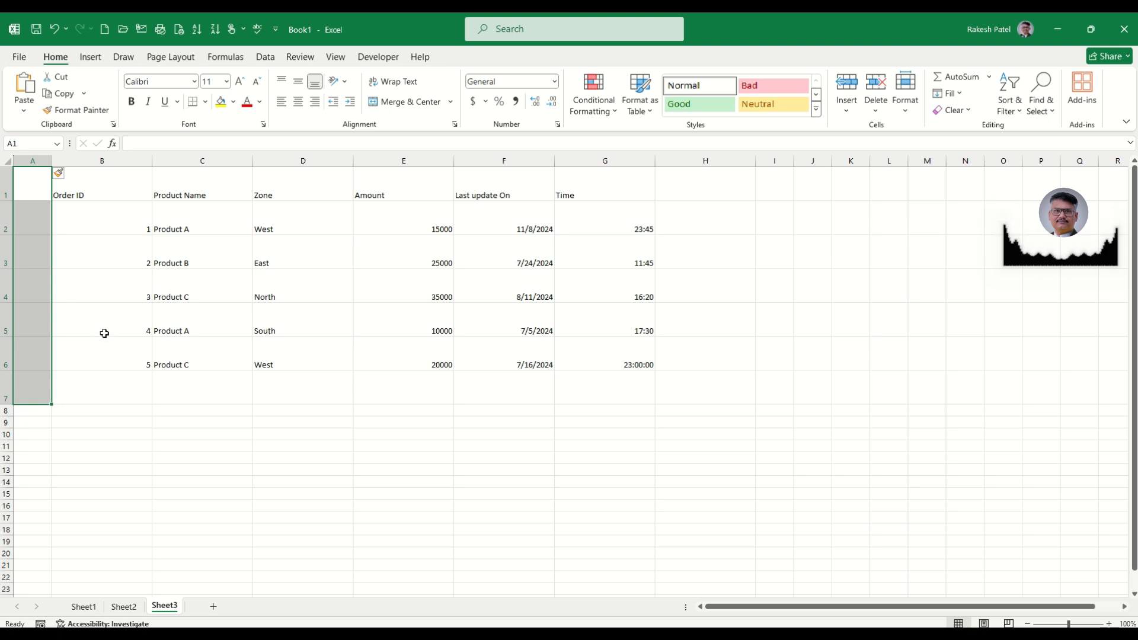
pyautogui.click(105, 330)
pyautogui.click(40, 215)
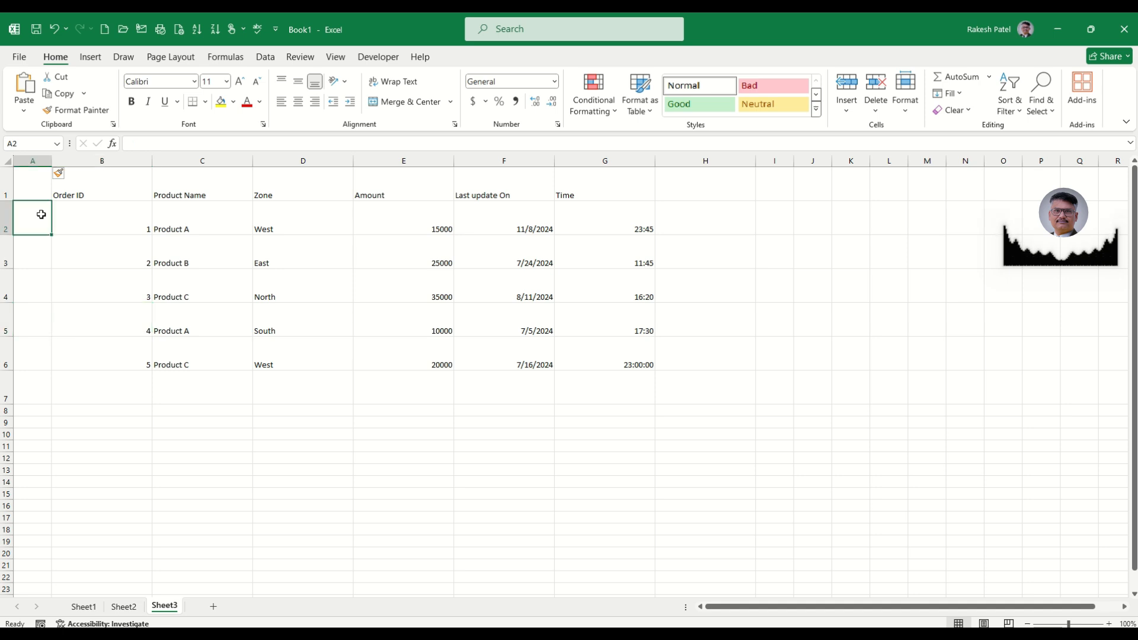
pyautogui.click(103, 191)
pyautogui.click(117, 229)
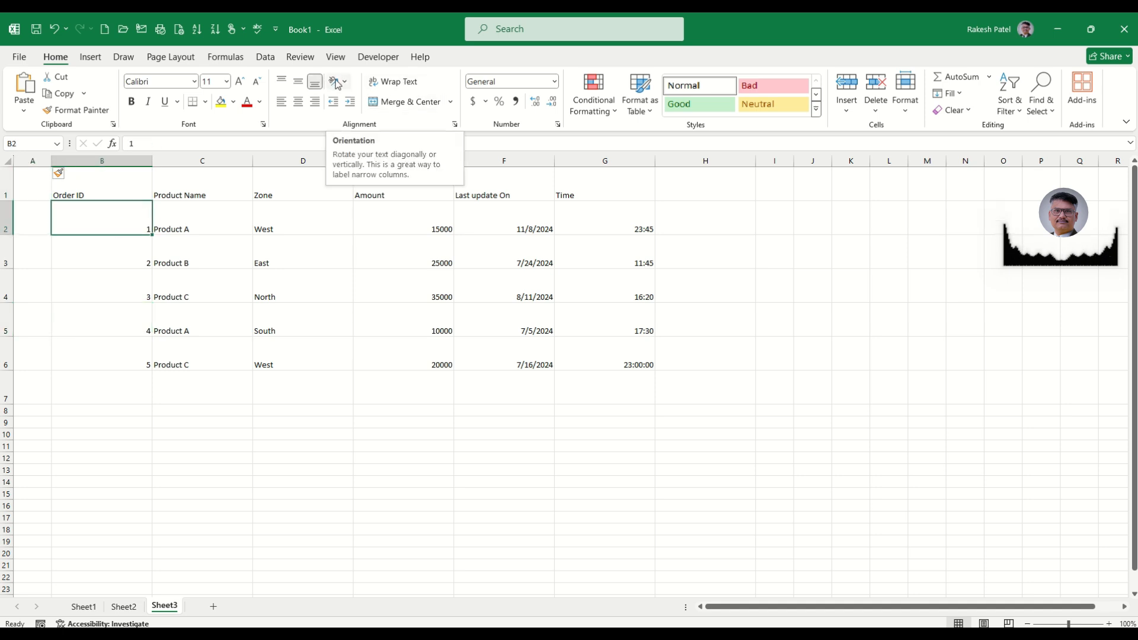
# Try angling the product name in C2 counterclockwise and change it to clockwise.
pyautogui.click(208, 228)
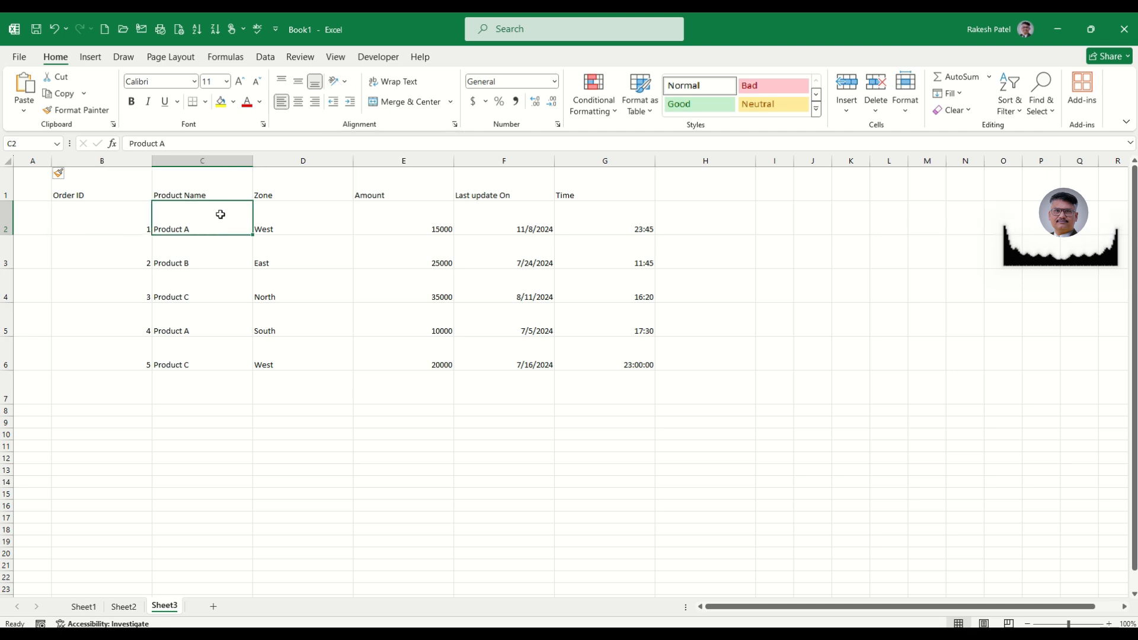
pyautogui.click(346, 84)
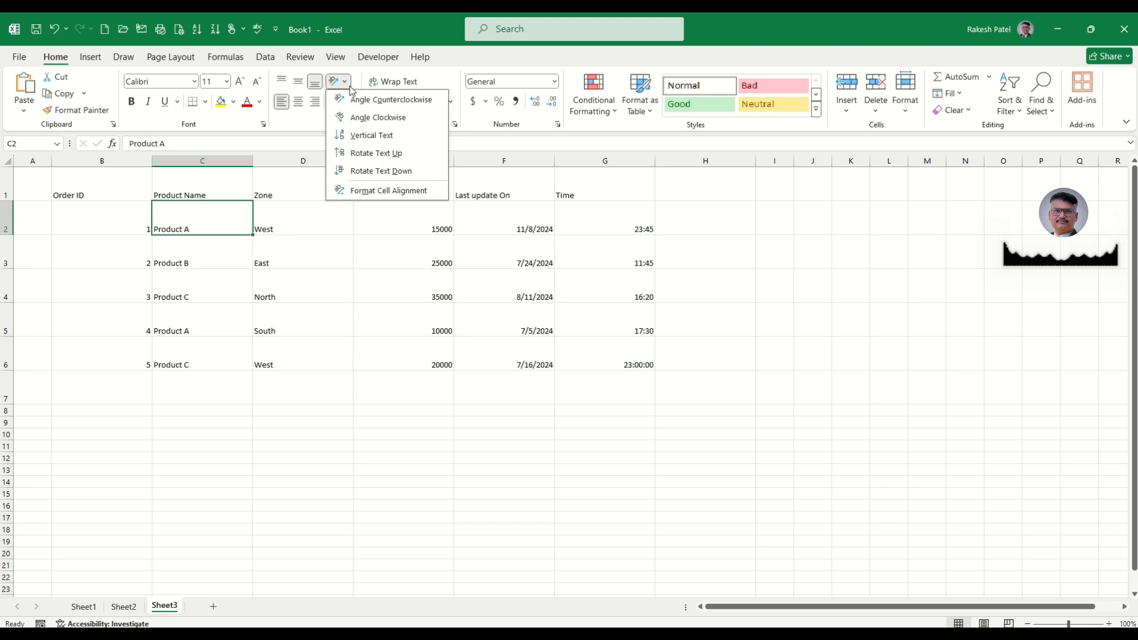
pyautogui.click(383, 105)
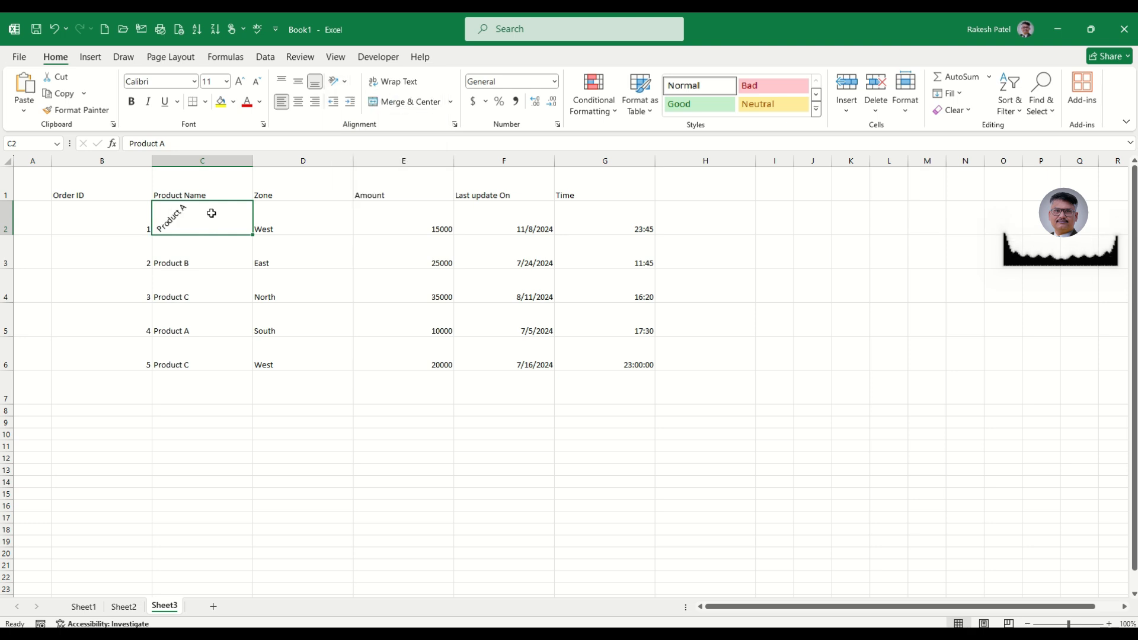
pyautogui.click(347, 84)
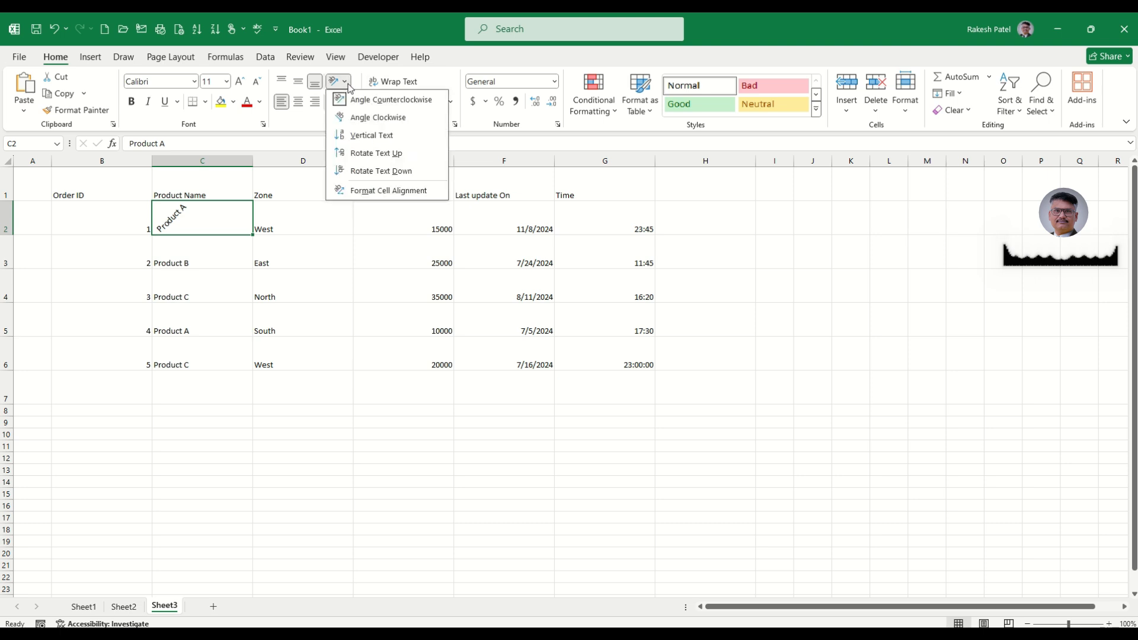
pyautogui.click(396, 118)
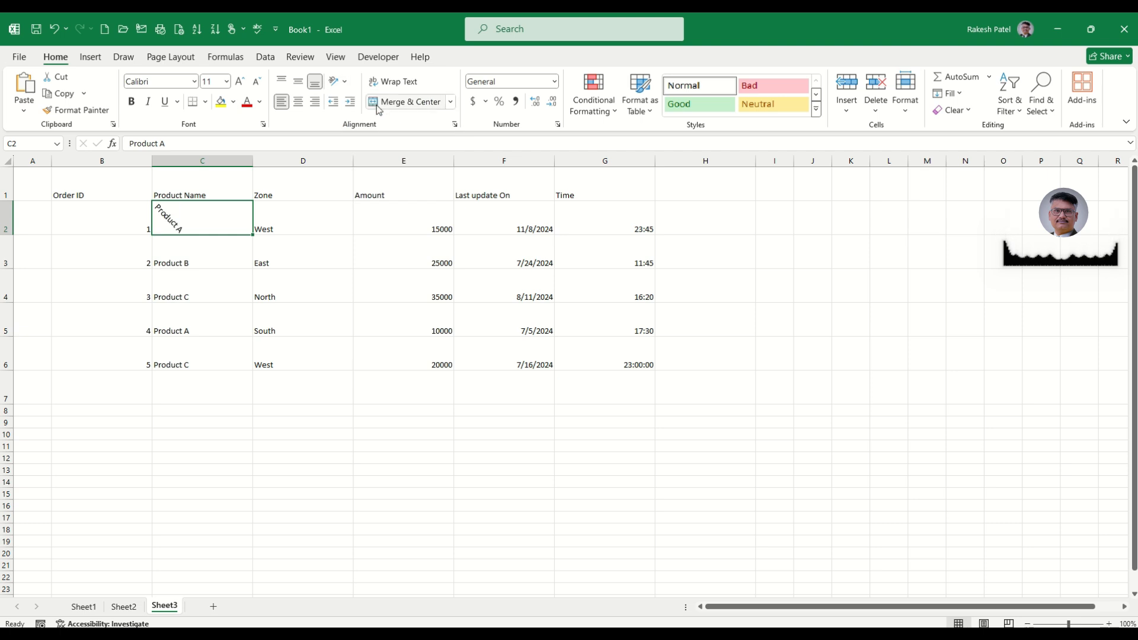
# Try stacking the product name in C2 as vertical text and enlarge row 2 to fit all its letters.
pyautogui.click(336, 81)
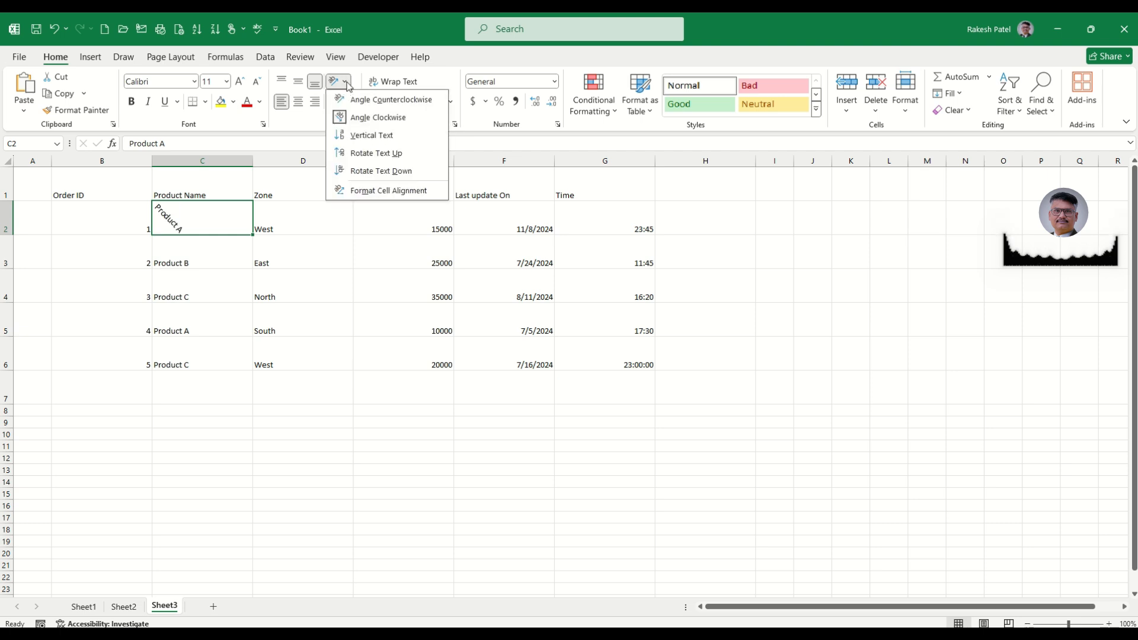
pyautogui.click(382, 136)
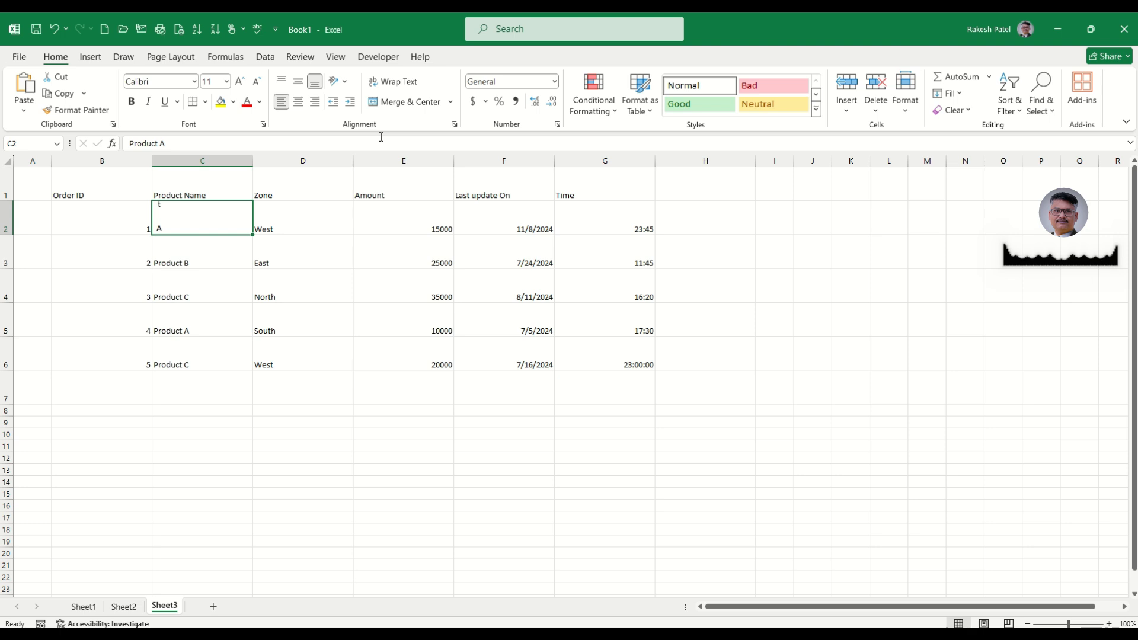
pyautogui.moveTo(8, 235); pyautogui.dragTo(18, 359)
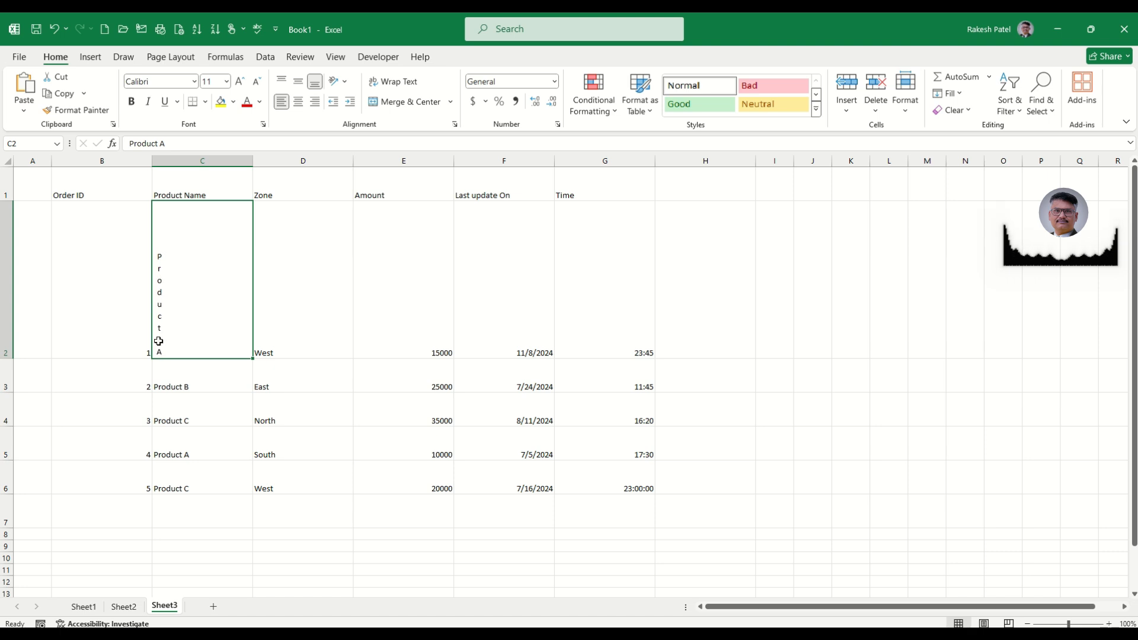
pyautogui.doubleClick(171, 293)
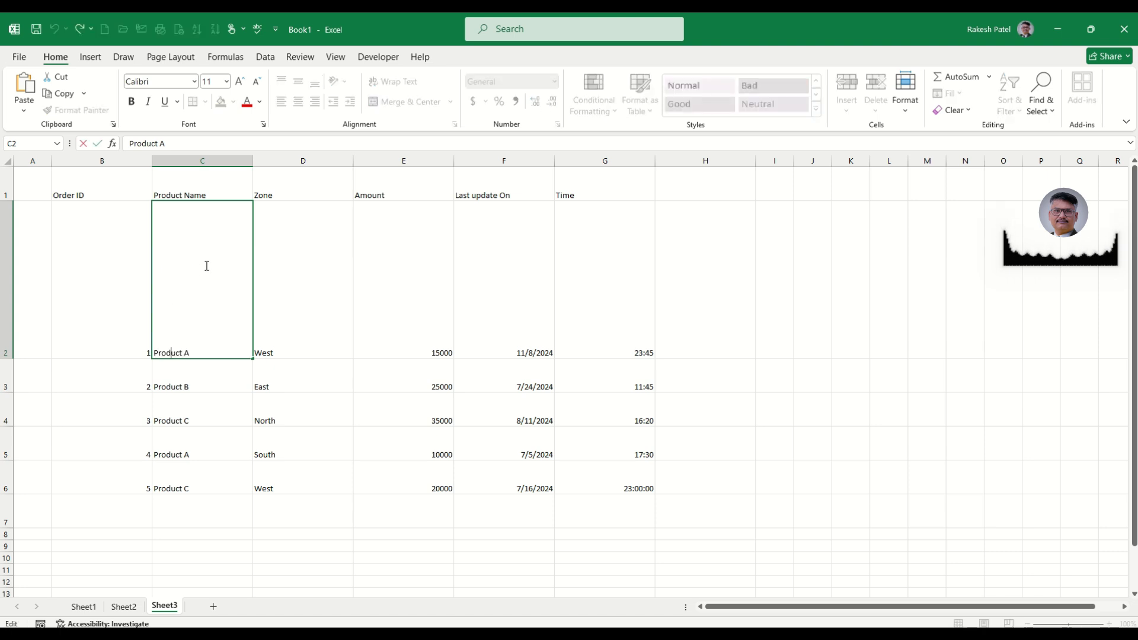
pyautogui.press('Escape')
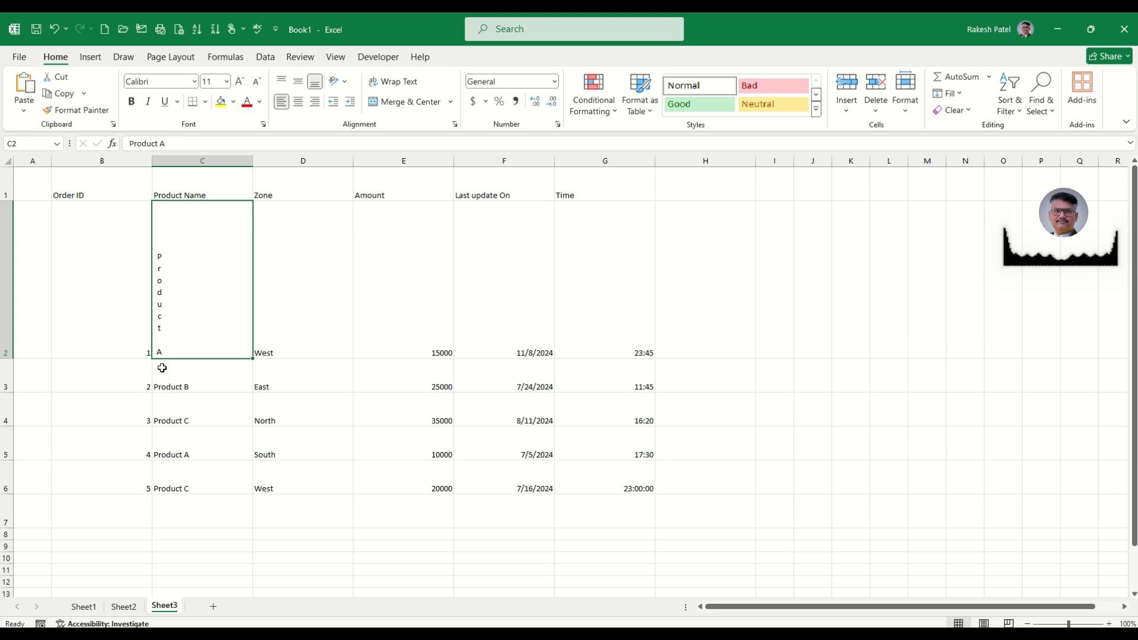
# Try rotating the product name in C2 up and change the rotation to down.
pyautogui.click(345, 83)
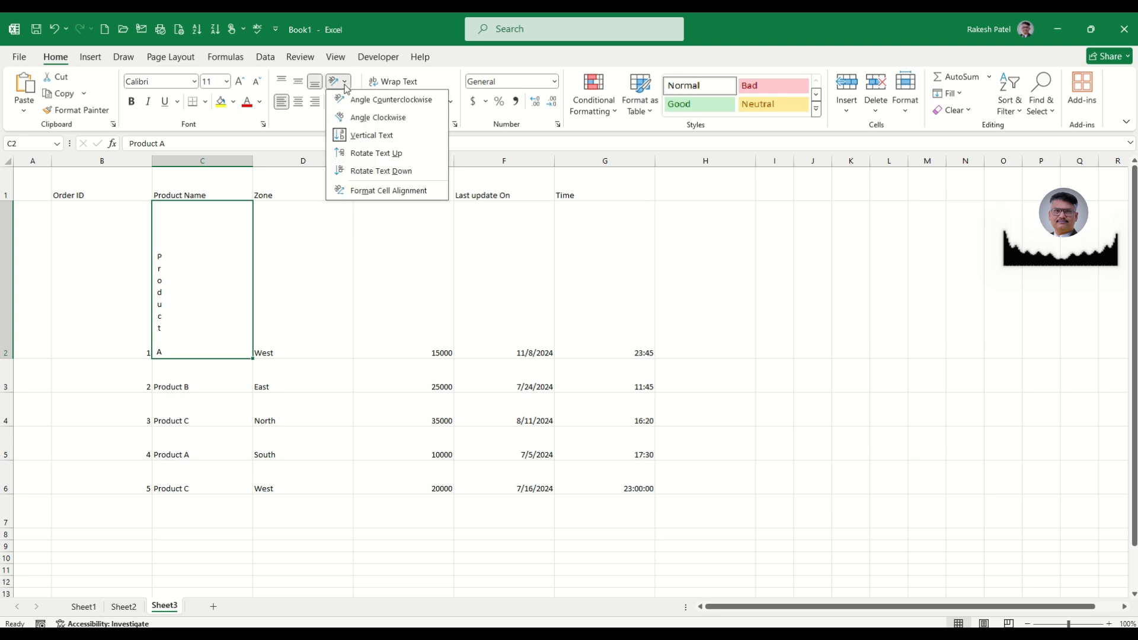
pyautogui.click(373, 154)
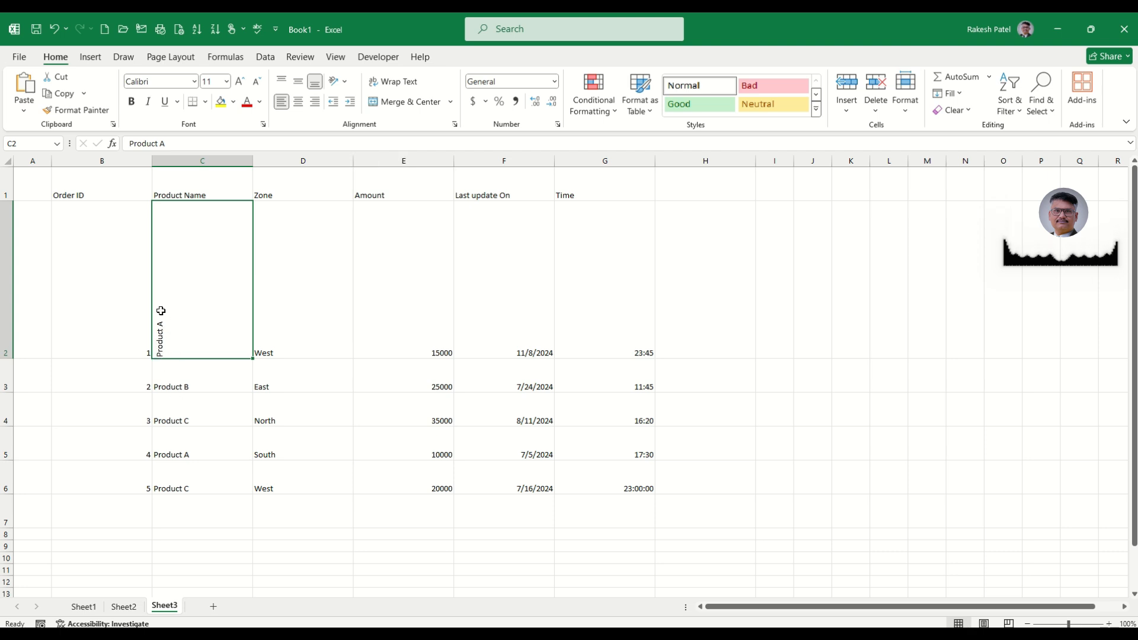
pyautogui.click(338, 81)
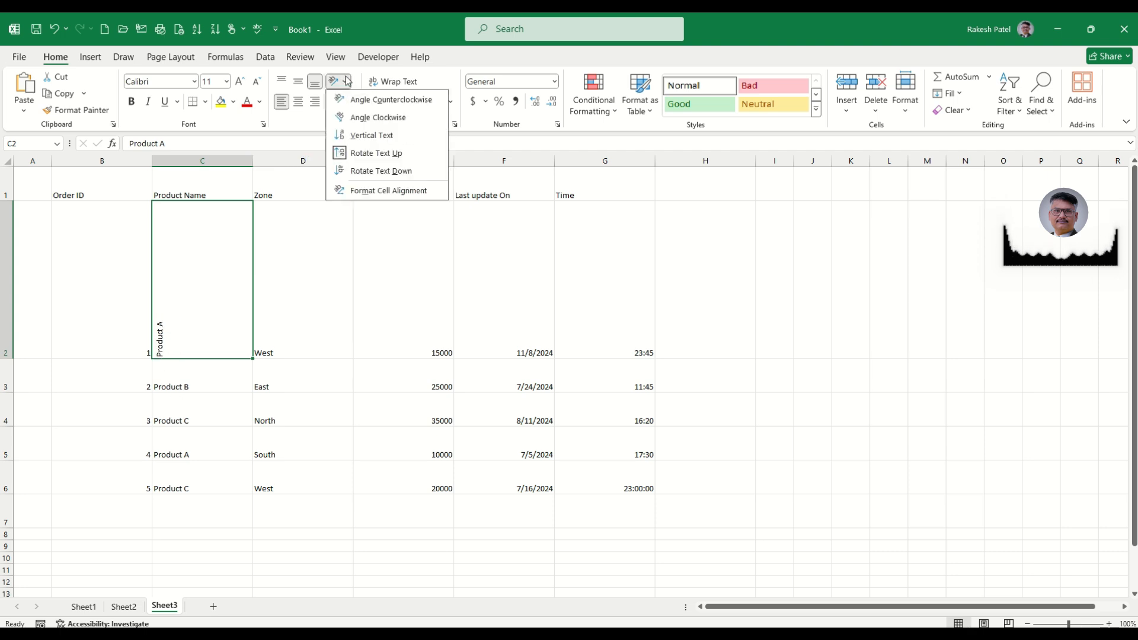
pyautogui.click(376, 172)
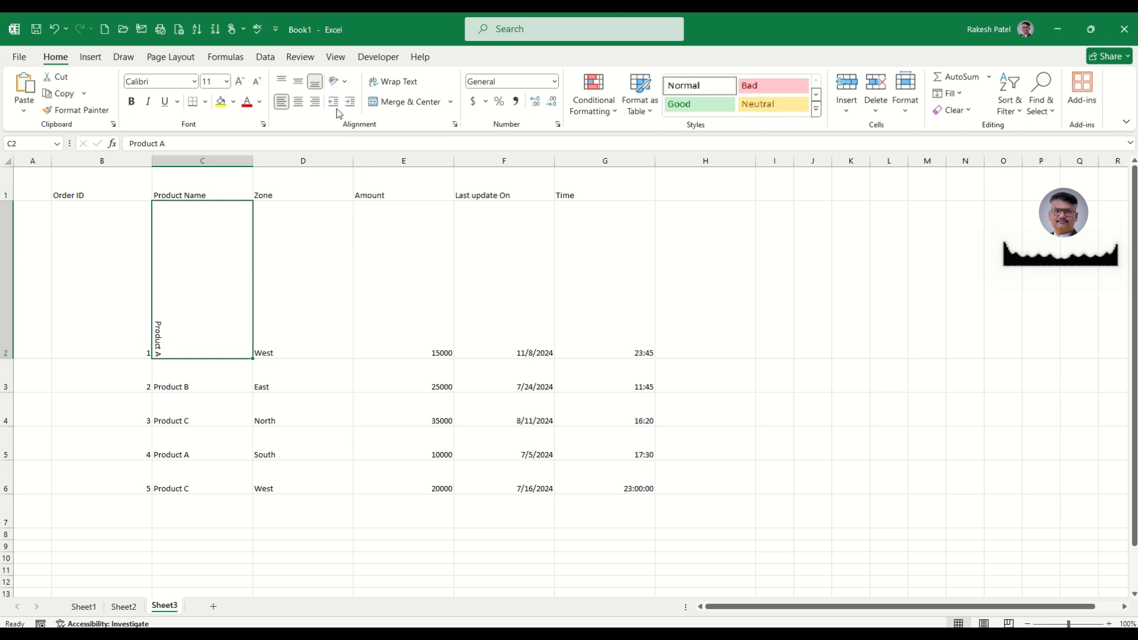
# Remove the downward rotation from C2 and shorten row 2 to roughly half its height.
pyautogui.click(343, 83)
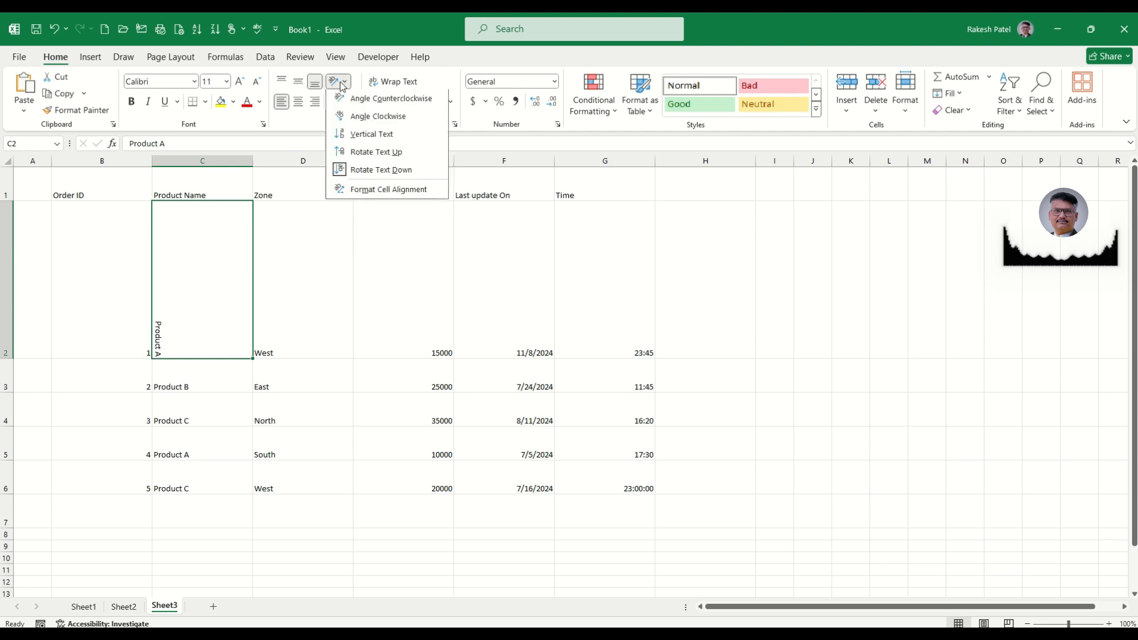
pyautogui.click(338, 172)
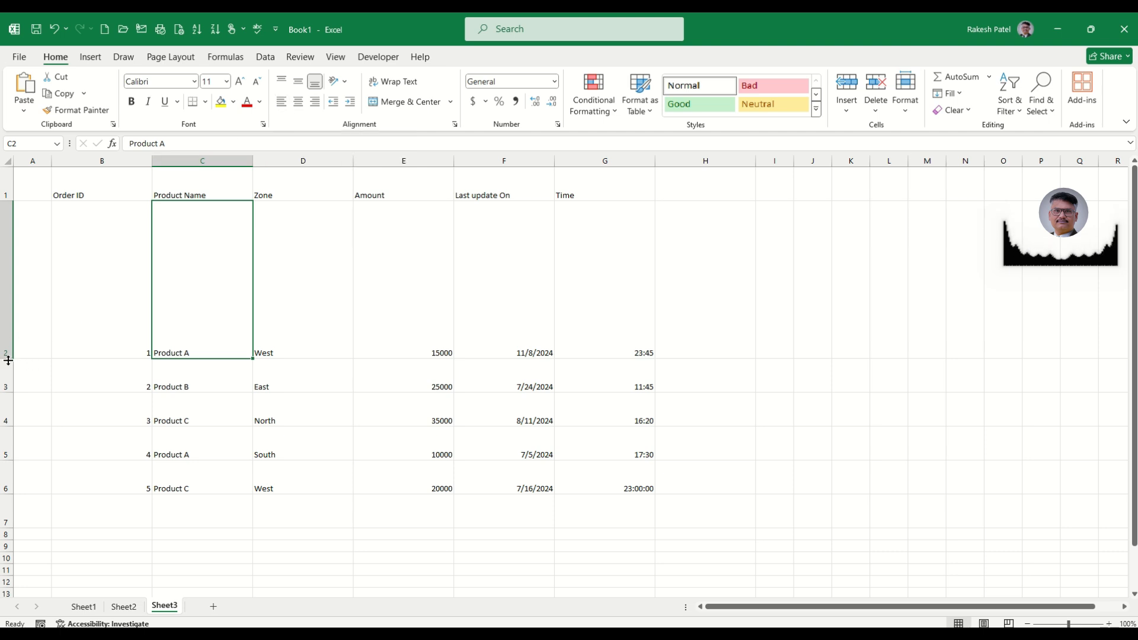
pyautogui.moveTo(8, 359); pyautogui.dragTo(7, 274)
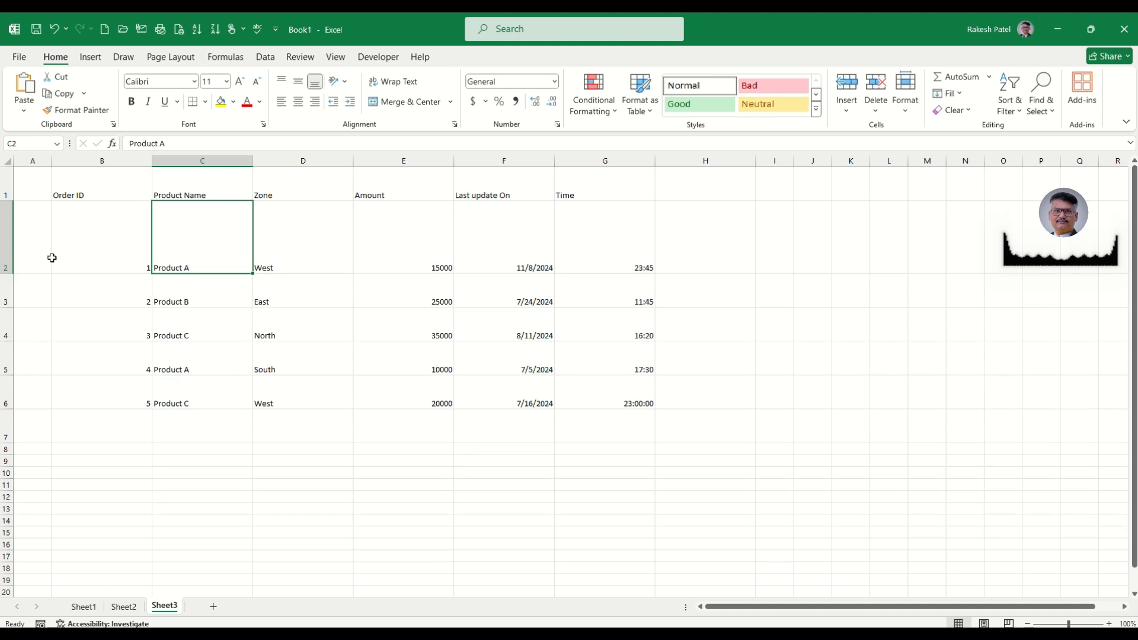
# Try angling the text in C2 counterclockwise and apply a custom orientation of -30 degrees through the cell alignment format.
pyautogui.click(339, 81)
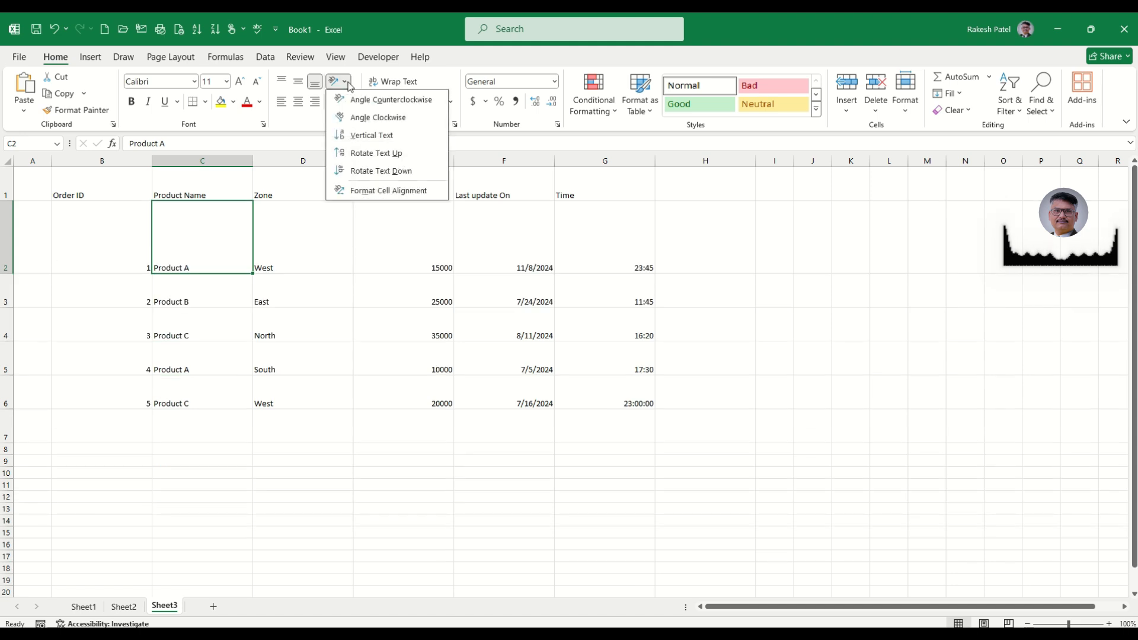
pyautogui.click(379, 100)
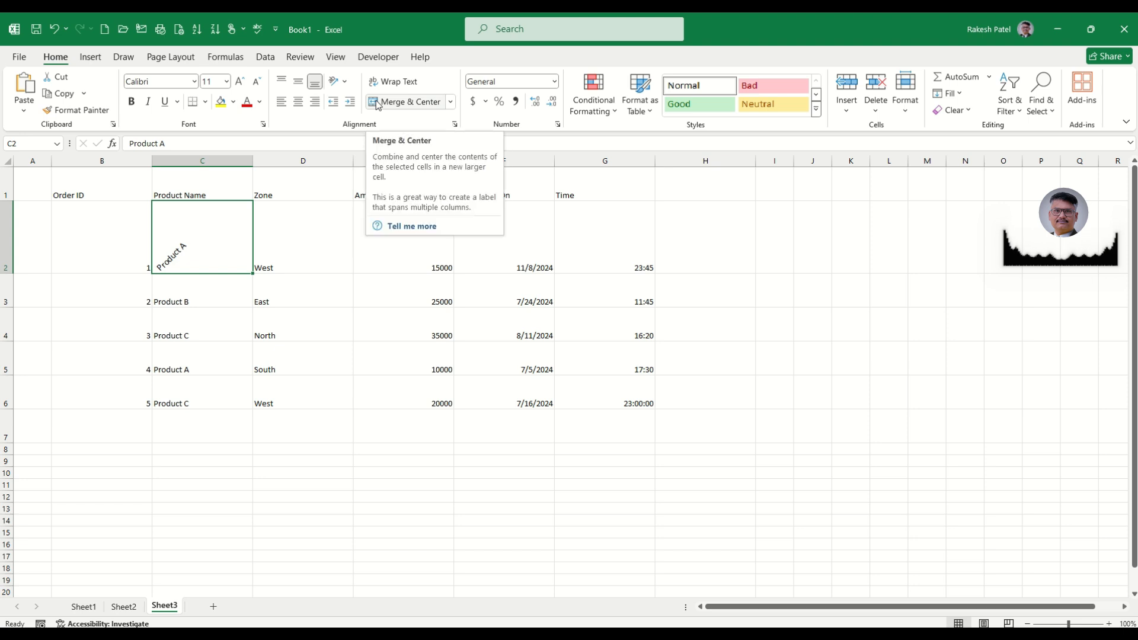
pyautogui.click(339, 81)
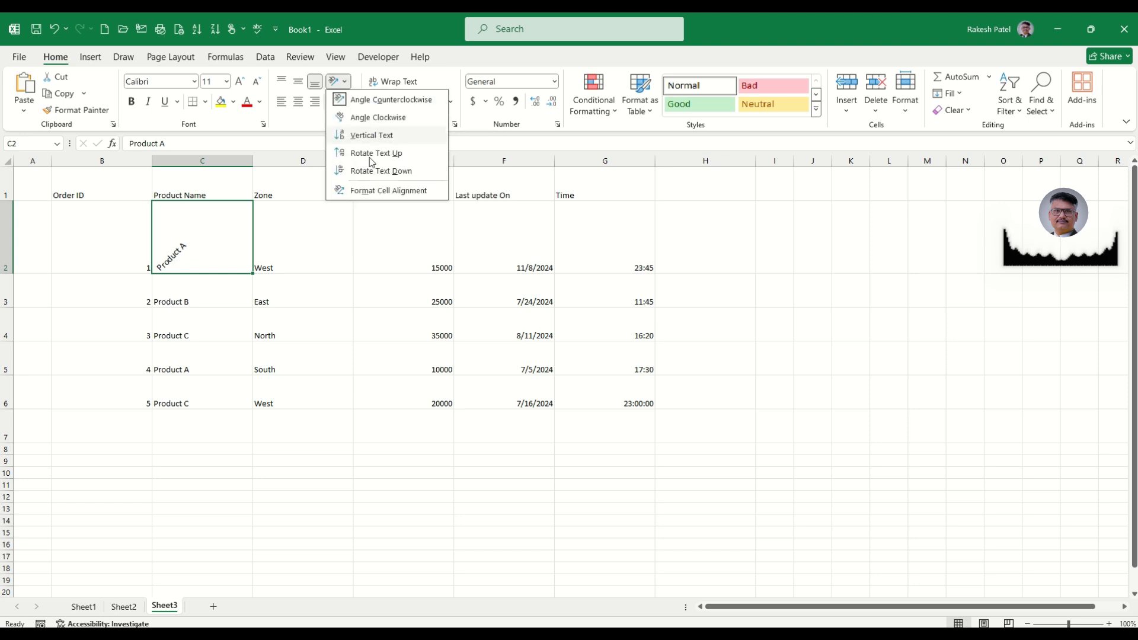
pyautogui.click(393, 194)
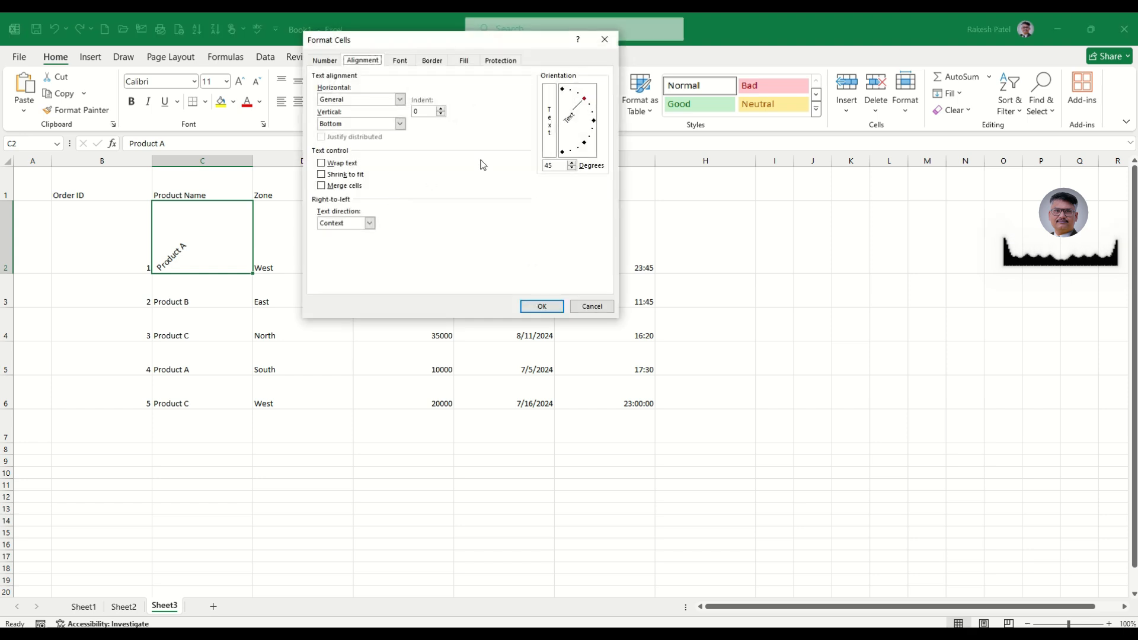
pyautogui.moveTo(590, 111); pyautogui.dragTo(593, 108)
pyautogui.moveTo(592, 148); pyautogui.dragTo(590, 100)
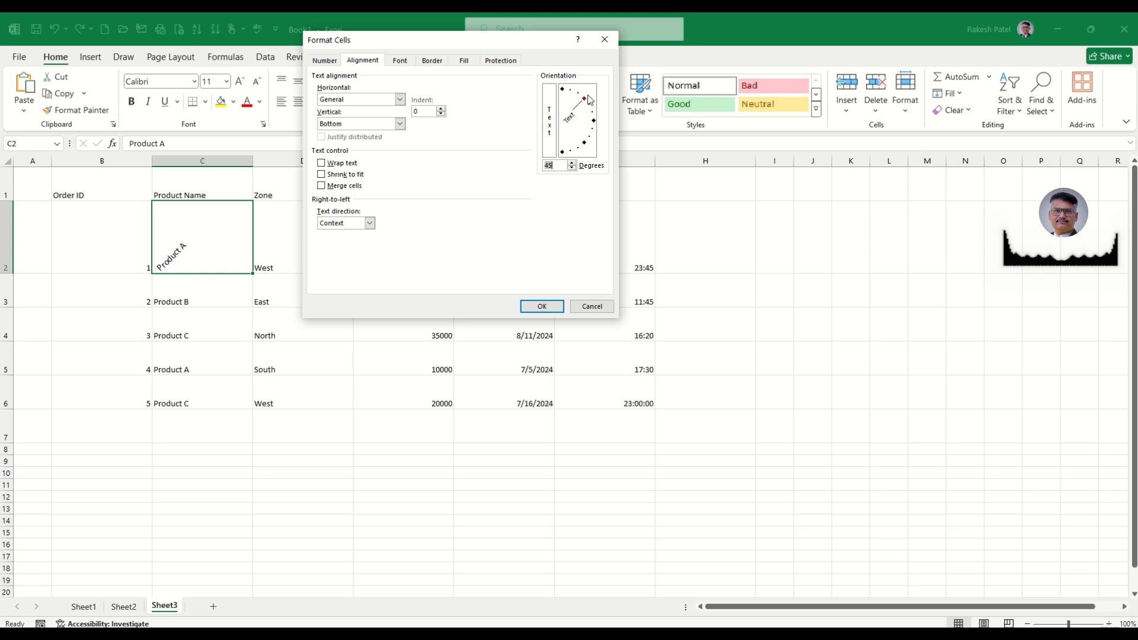
pyautogui.click(590, 142)
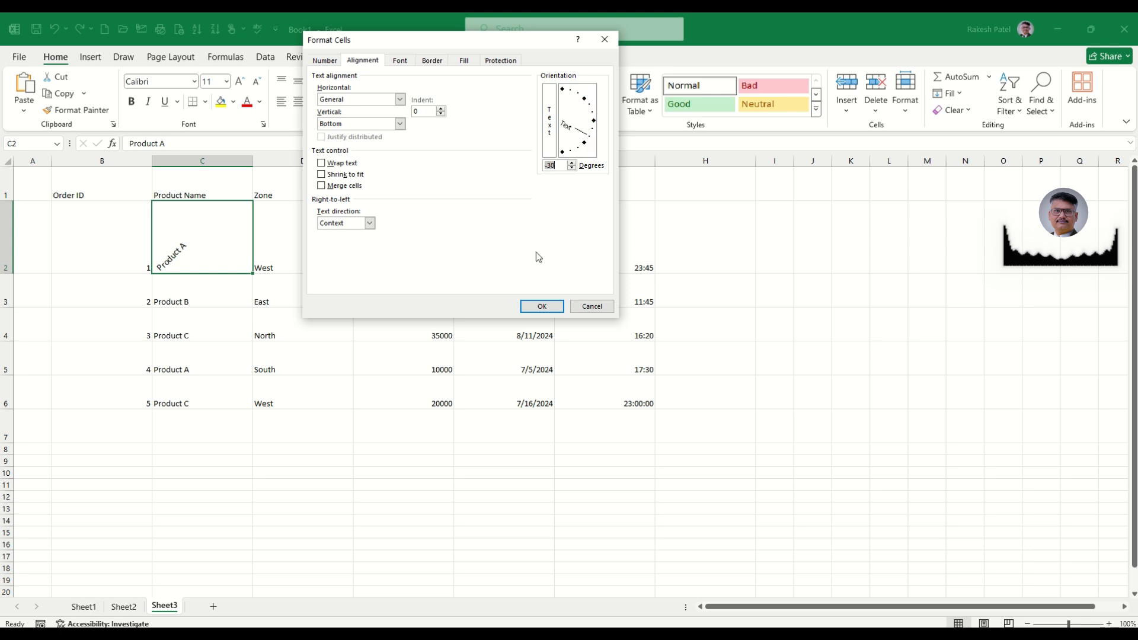
pyautogui.click(538, 305)
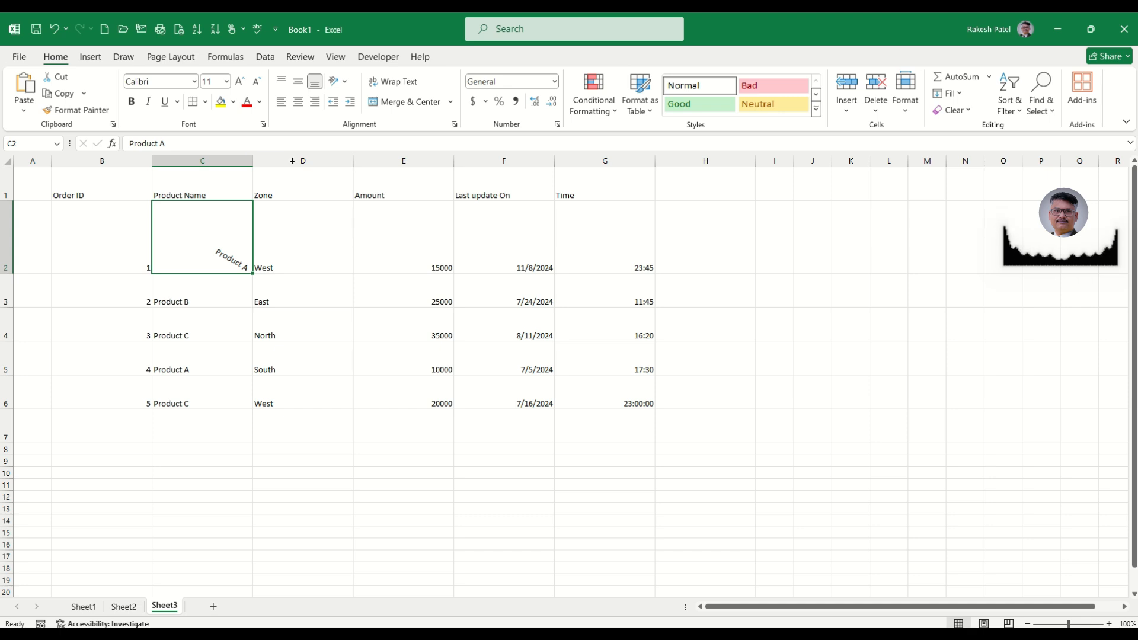
# Set the text orientation of C2 to 0 degrees in the cell alignment format.
pyautogui.click(346, 82)
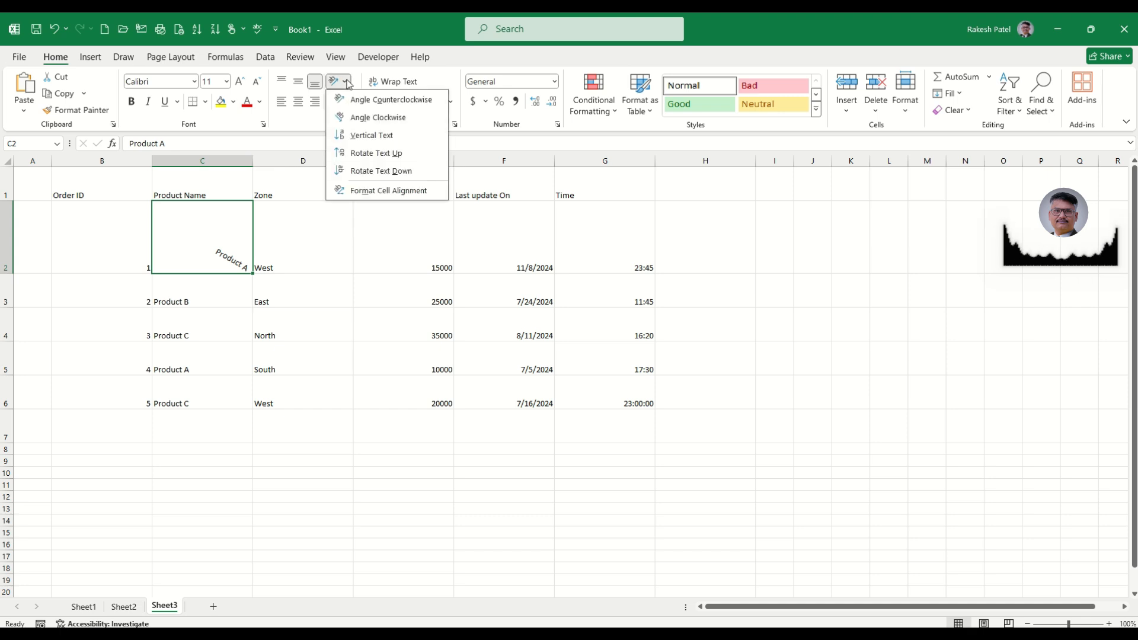
pyautogui.click(379, 190)
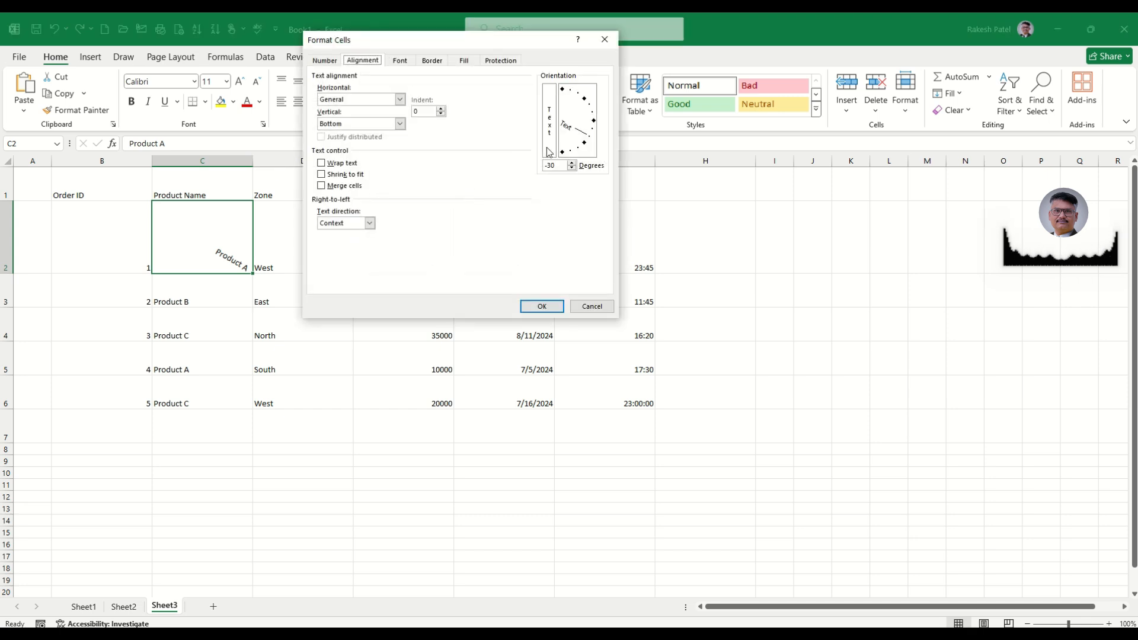
pyautogui.click(594, 121)
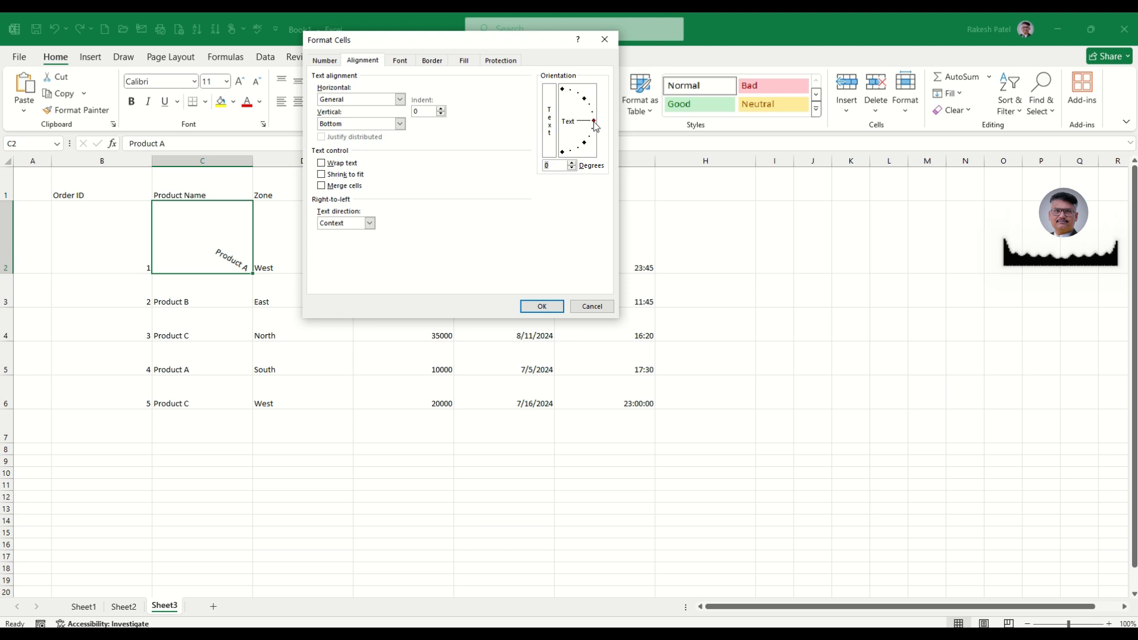
pyautogui.press('Return')
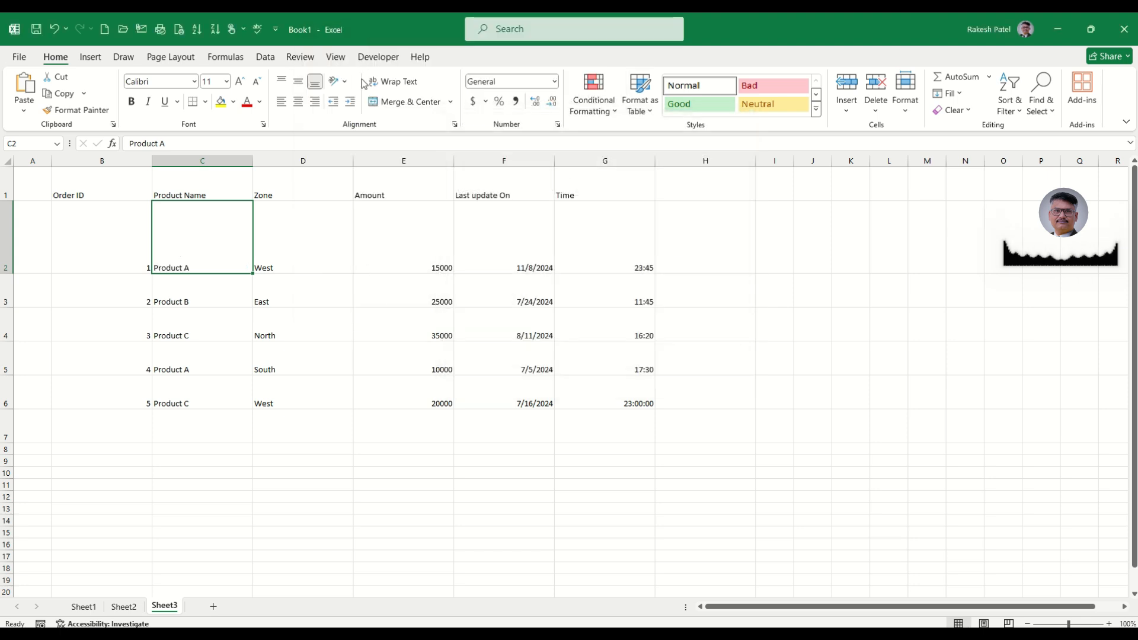
# Enter "Hello this is test paragraph for Wrap Text" in cell D7 below the Zone entries.
pyautogui.click(328, 249)
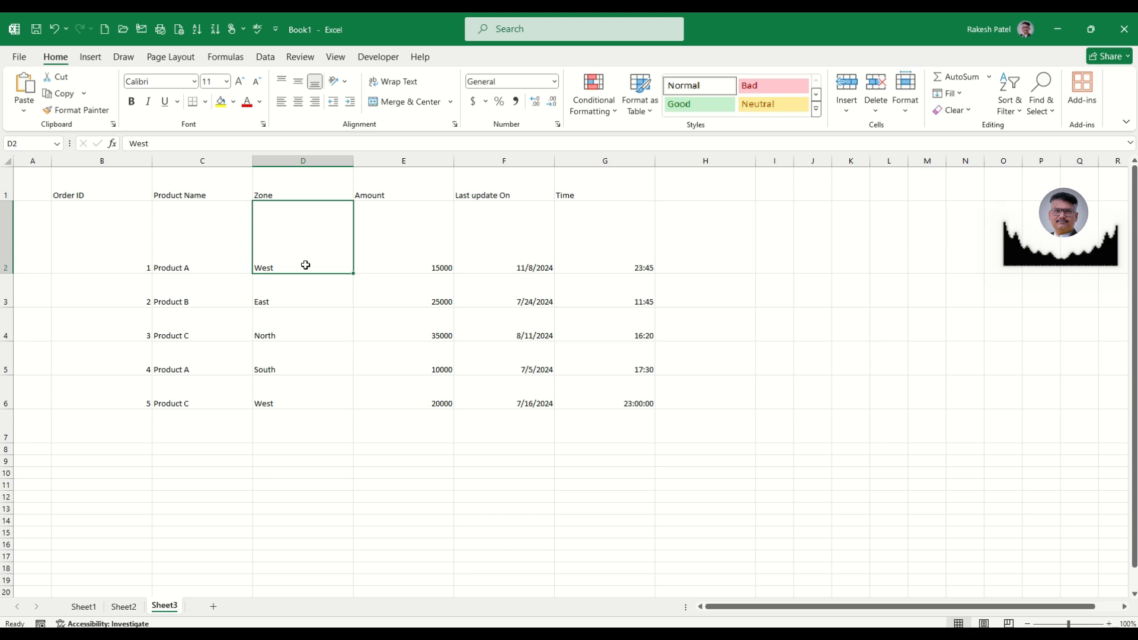
pyautogui.click(331, 449)
pyautogui.click(321, 437)
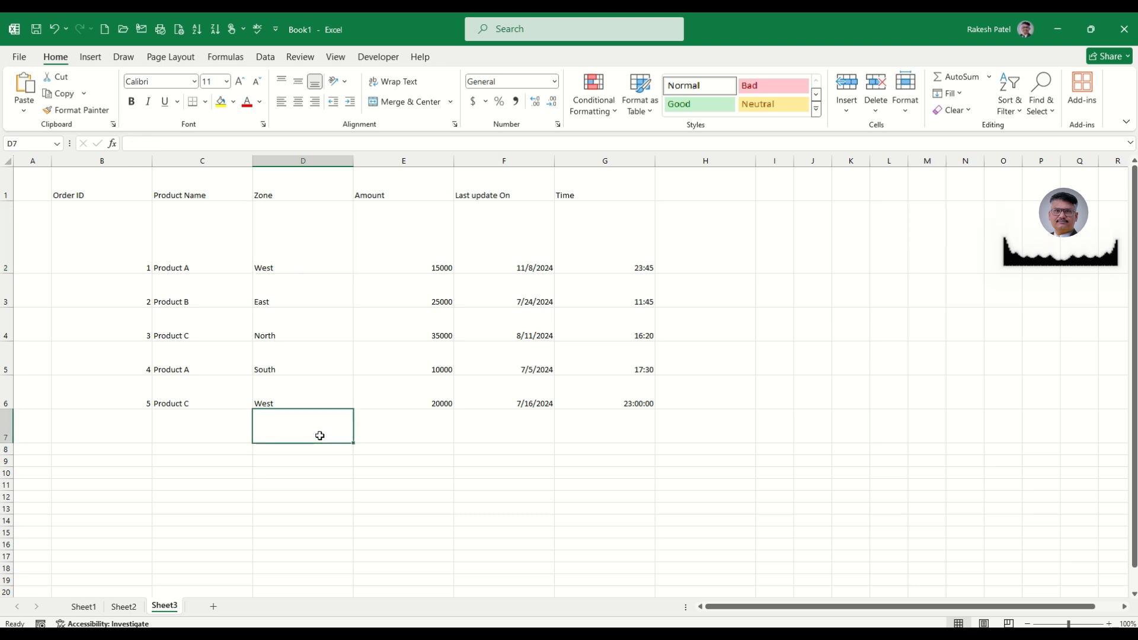
pyautogui.doubleClick(320, 435)
pyautogui.write('Hell')
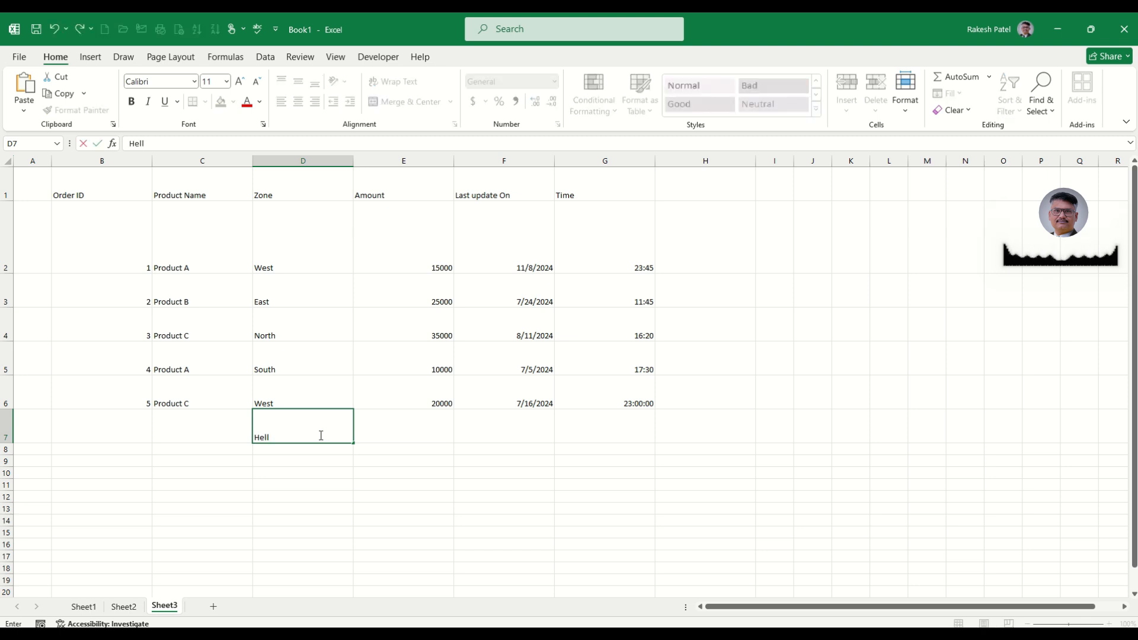
pyautogui.press('Escape')
pyautogui.write('Hello')
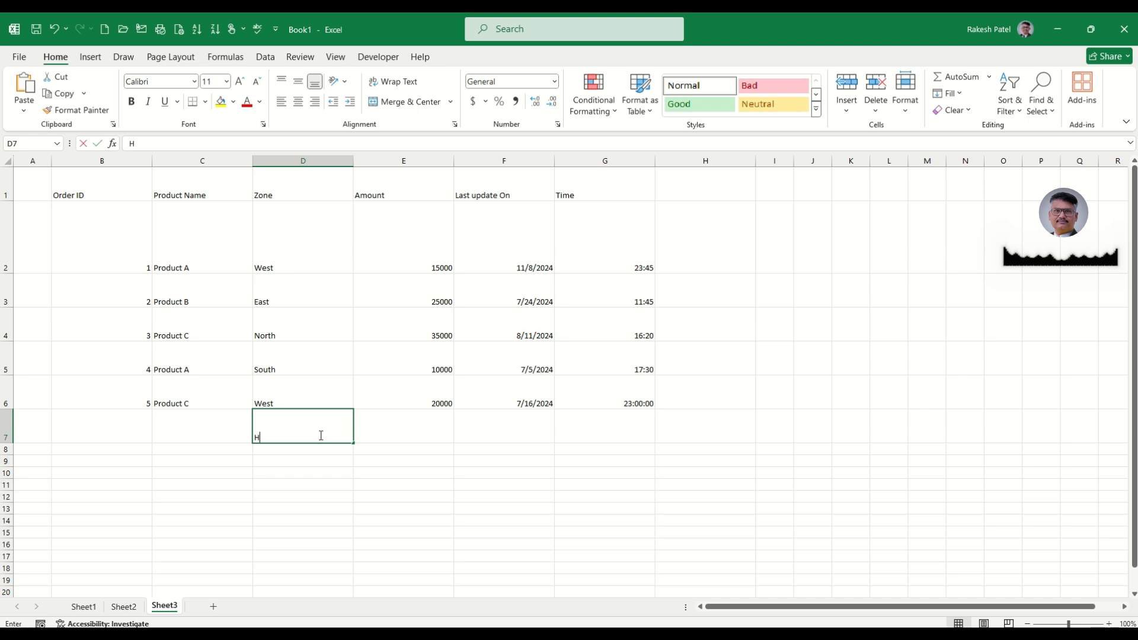
pyautogui.write(' this is te')
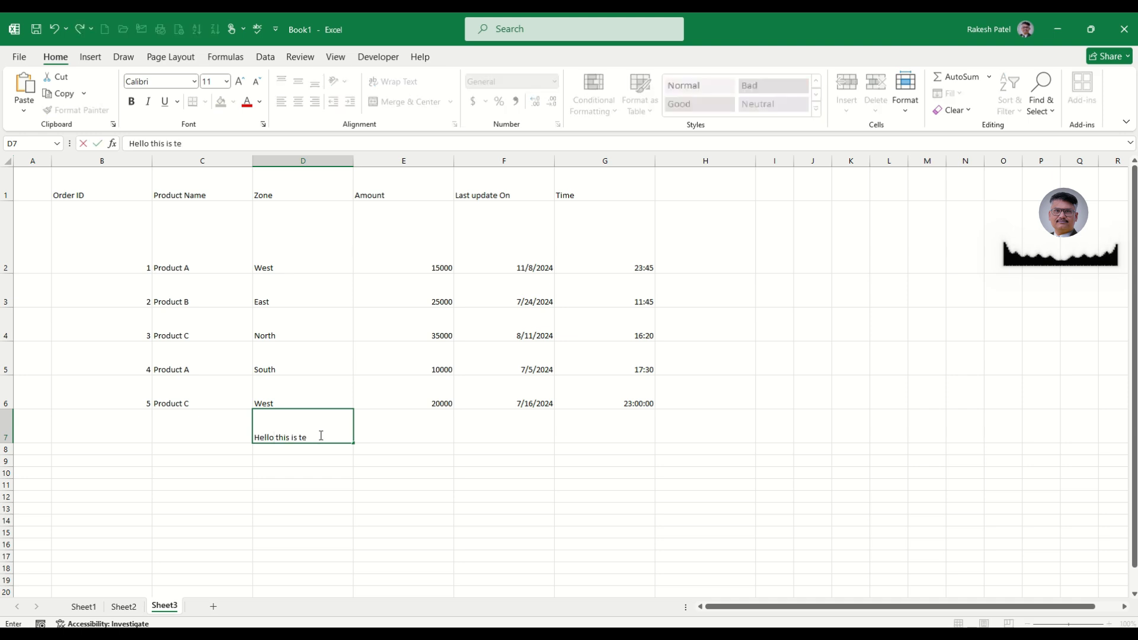
pyautogui.write('st paragraph for')
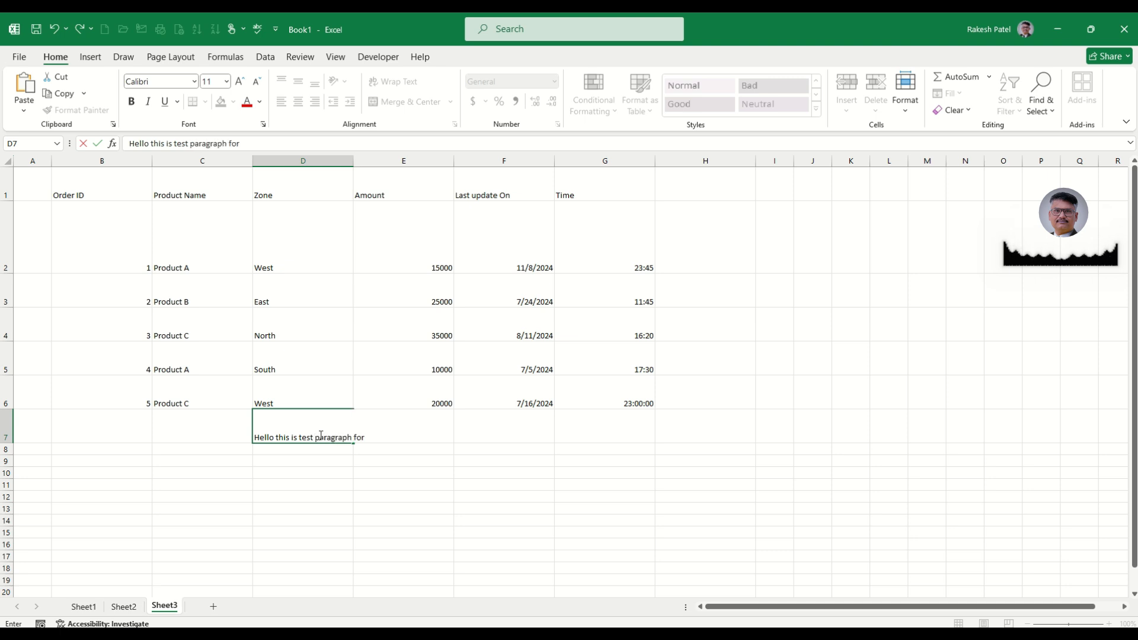
pyautogui.write(' Wrap Text')
pyautogui.press('Return')
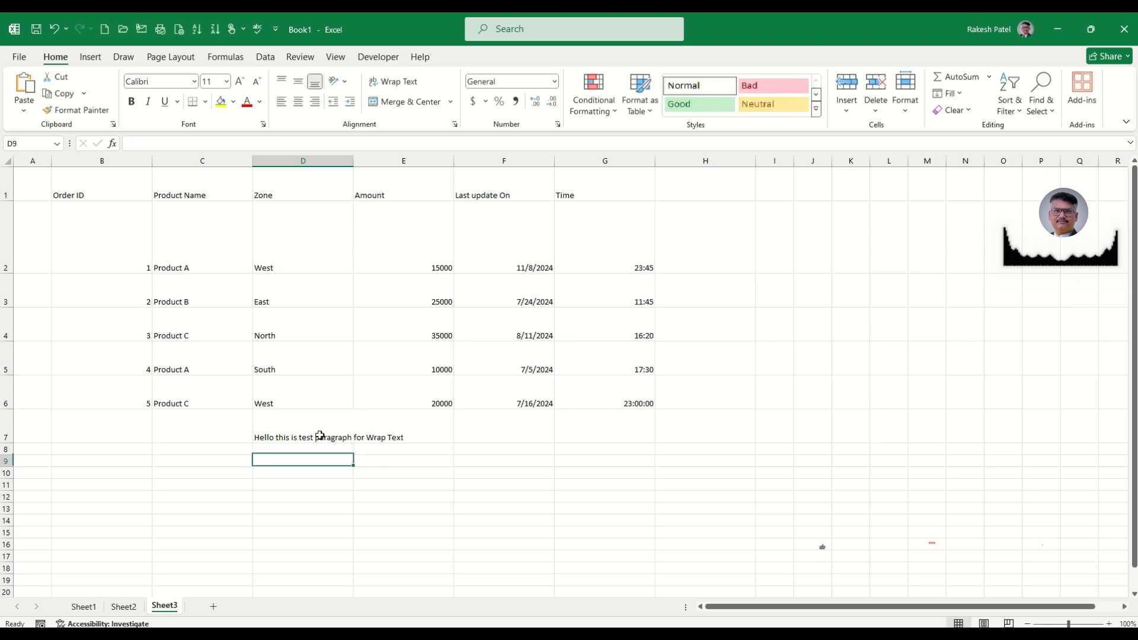
# Enter "asdf" in cell E7, directly beside the test paragraph in D7.
pyautogui.click(320, 435)
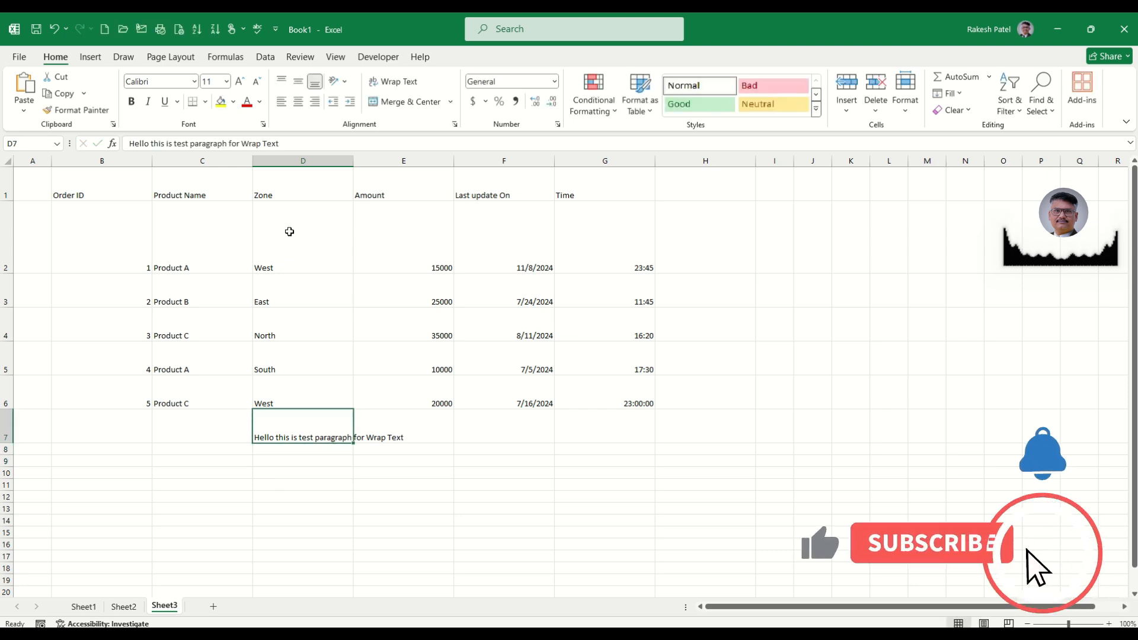
pyautogui.click(306, 485)
pyautogui.click(300, 432)
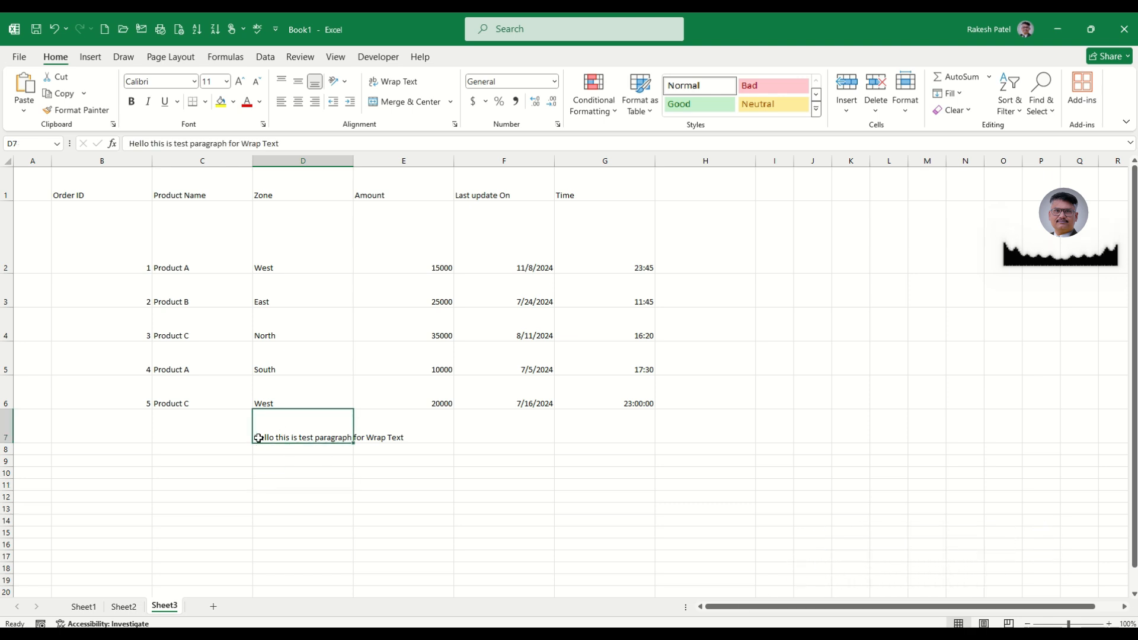
pyautogui.click(384, 435)
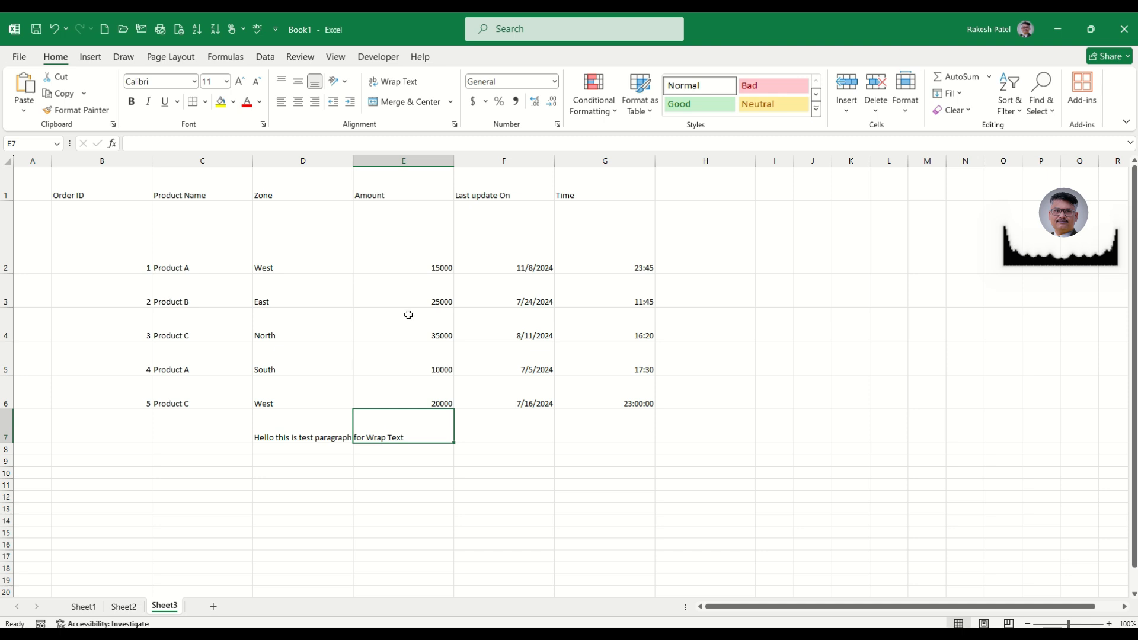
pyautogui.write('asdf')
pyautogui.press('Return')
pyautogui.click(404, 430)
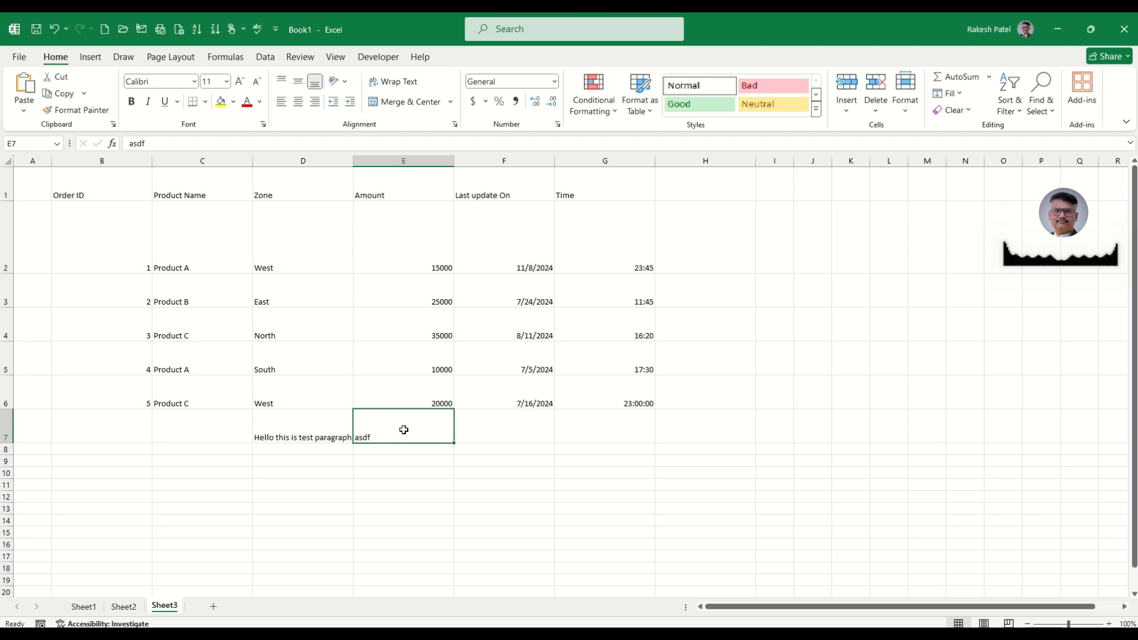
# Wrap the test paragraph in cell D7 so it fits within the column width.
pyautogui.press('Left')
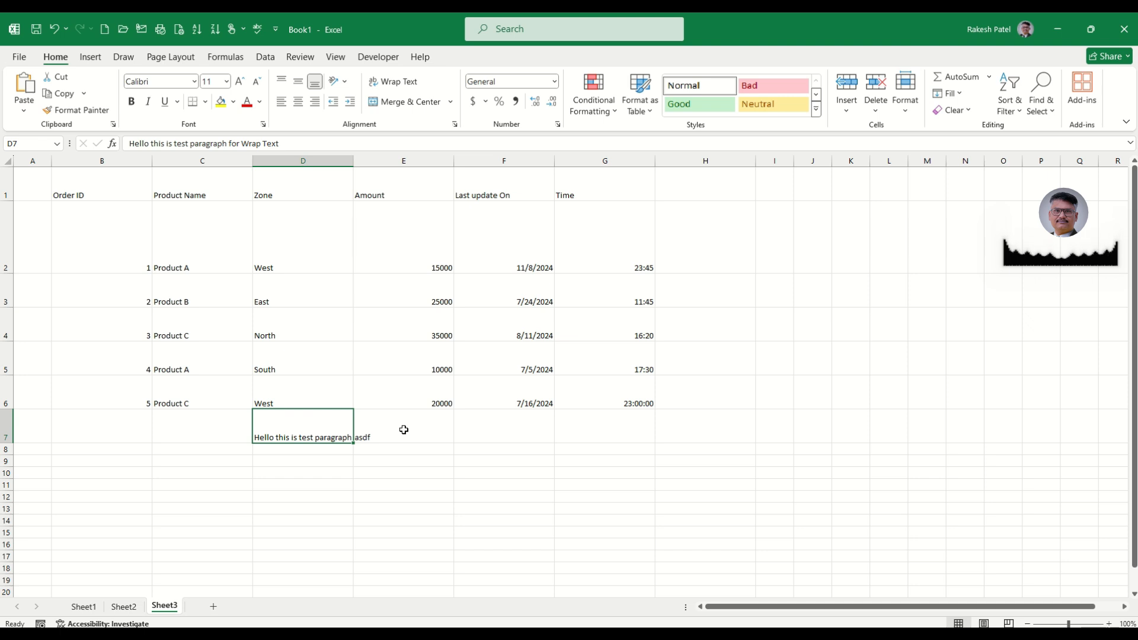
pyautogui.click(395, 85)
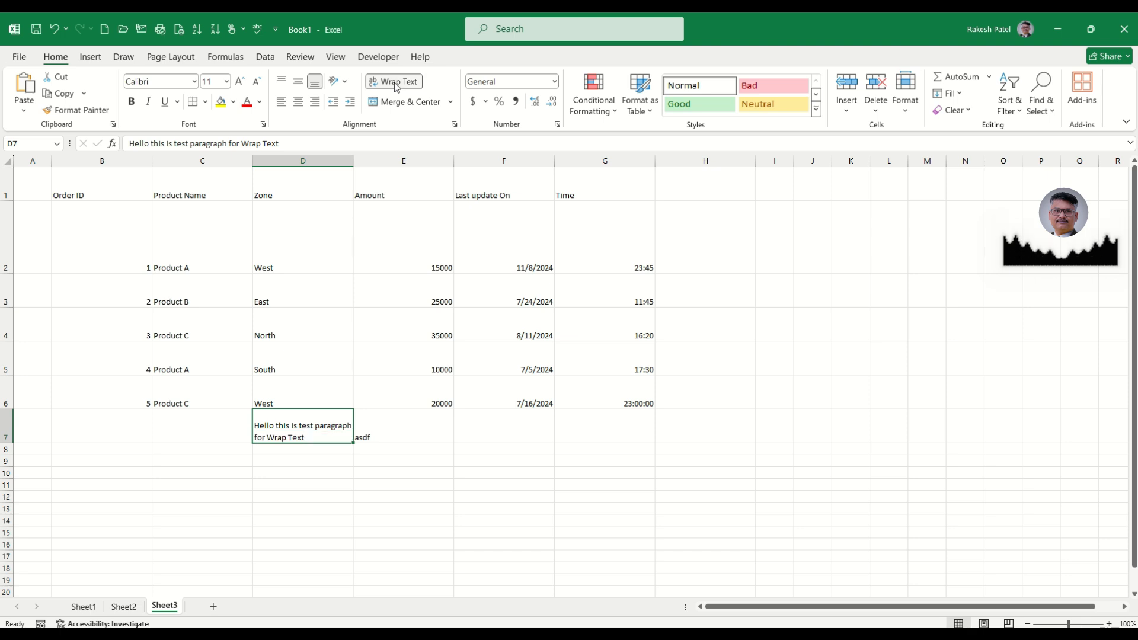
pyautogui.click(426, 442)
pyautogui.click(261, 427)
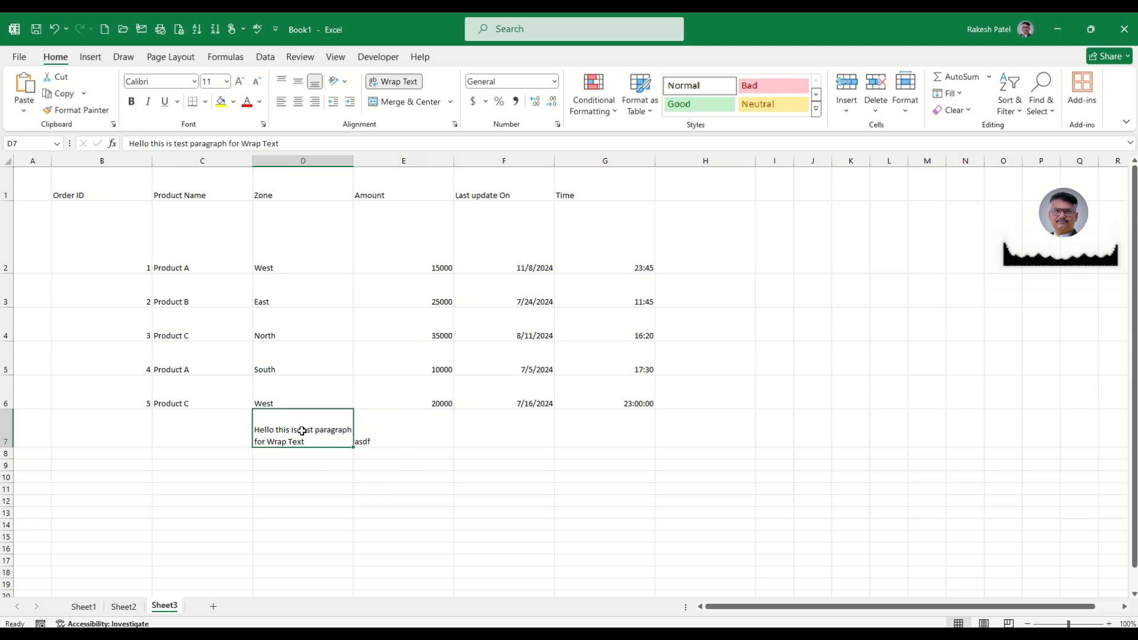
# Clear cell E7 beside the wrapped paragraph and restore its "asdf" entry.
pyautogui.click(398, 443)
pyautogui.press('Delete')
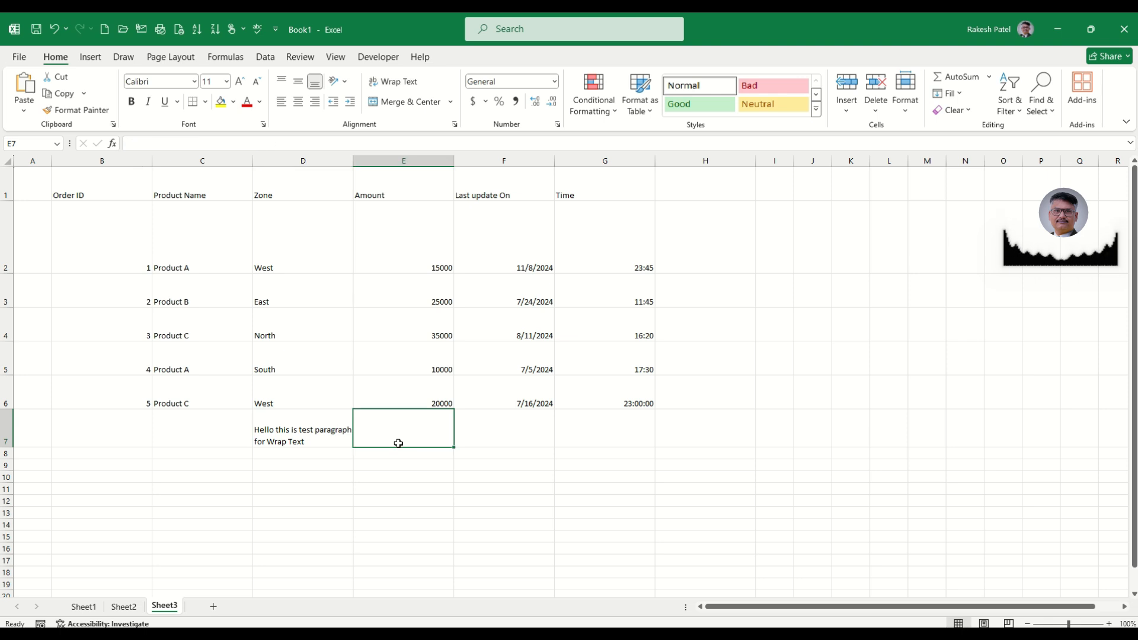
pyautogui.write('asdf')
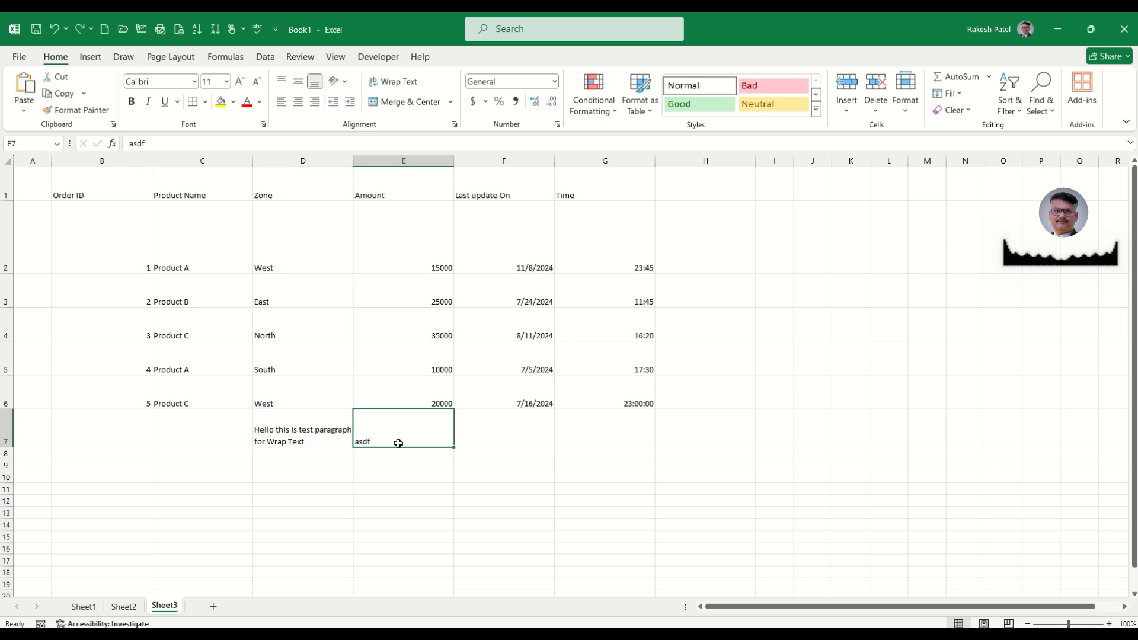
pyautogui.press('Return')
pyautogui.press('Return')
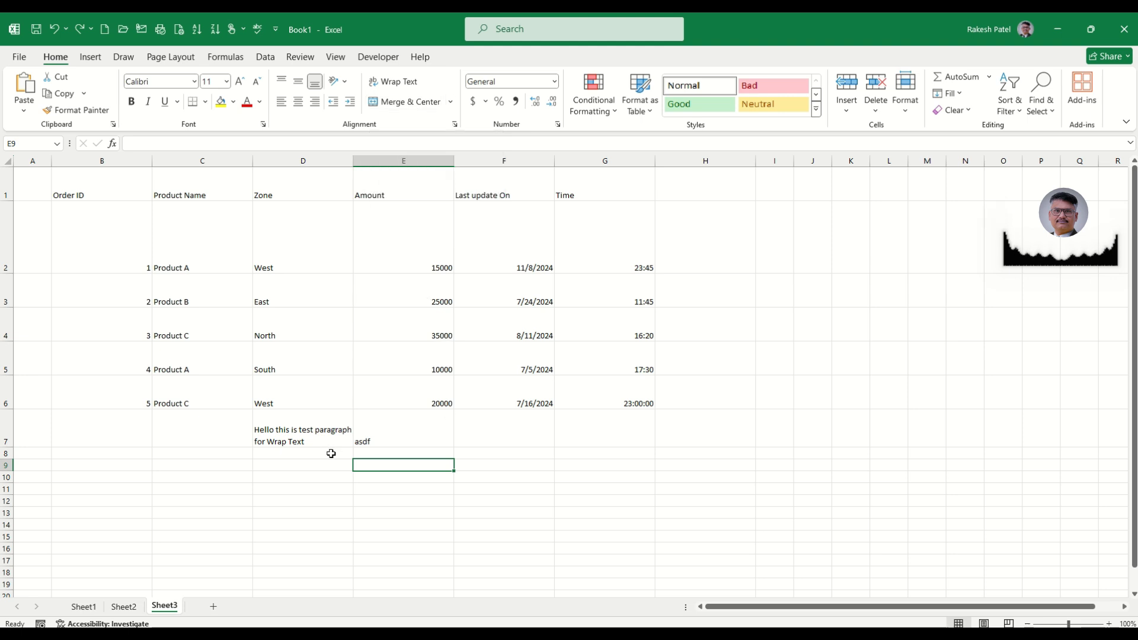
pyautogui.click(218, 446)
pyautogui.click(214, 473)
pyautogui.click(300, 474)
pyautogui.click(428, 477)
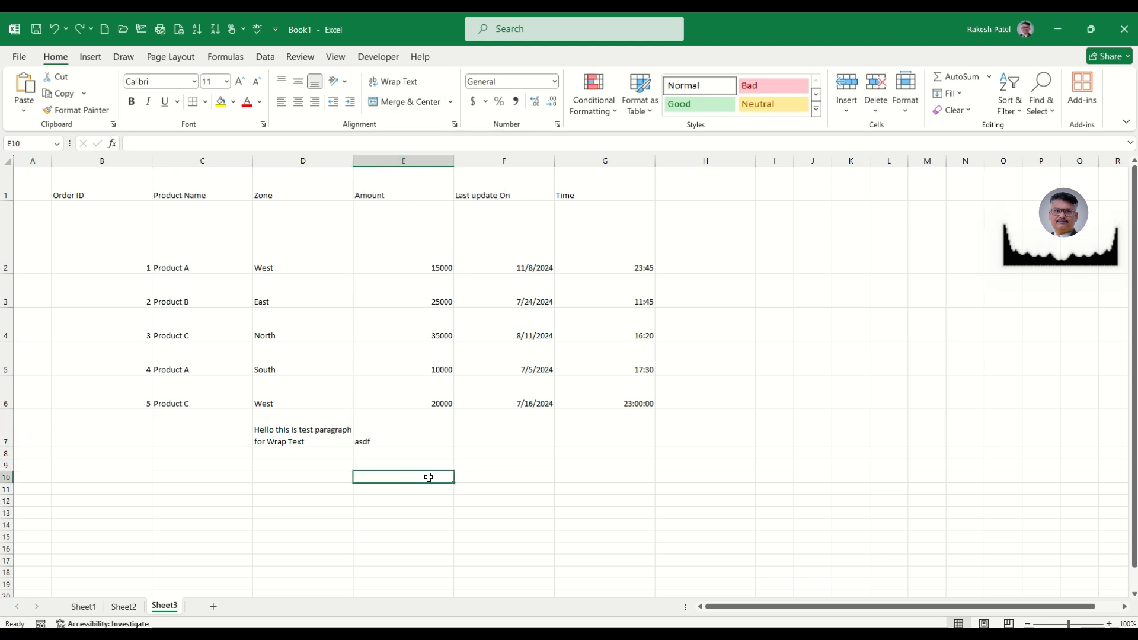
pyautogui.click(490, 478)
pyautogui.moveTo(223, 477); pyautogui.dragTo(398, 481)
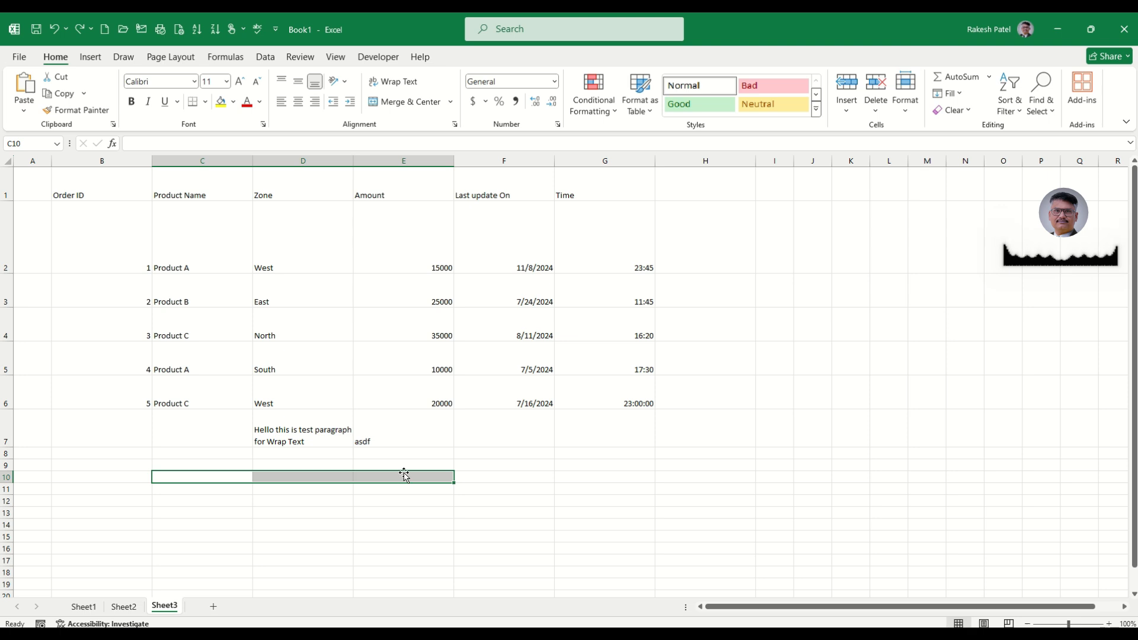
# Enter the heading "Balance" in cell C10 below the order table.
pyautogui.click(225, 477)
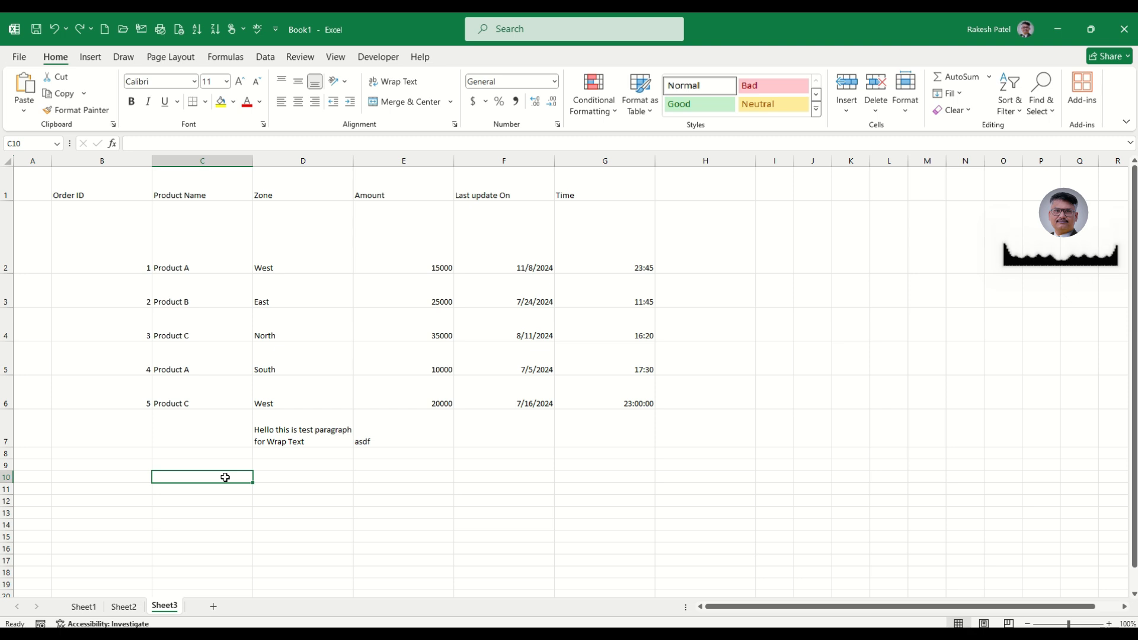
pyautogui.write('B')
pyautogui.write('a')
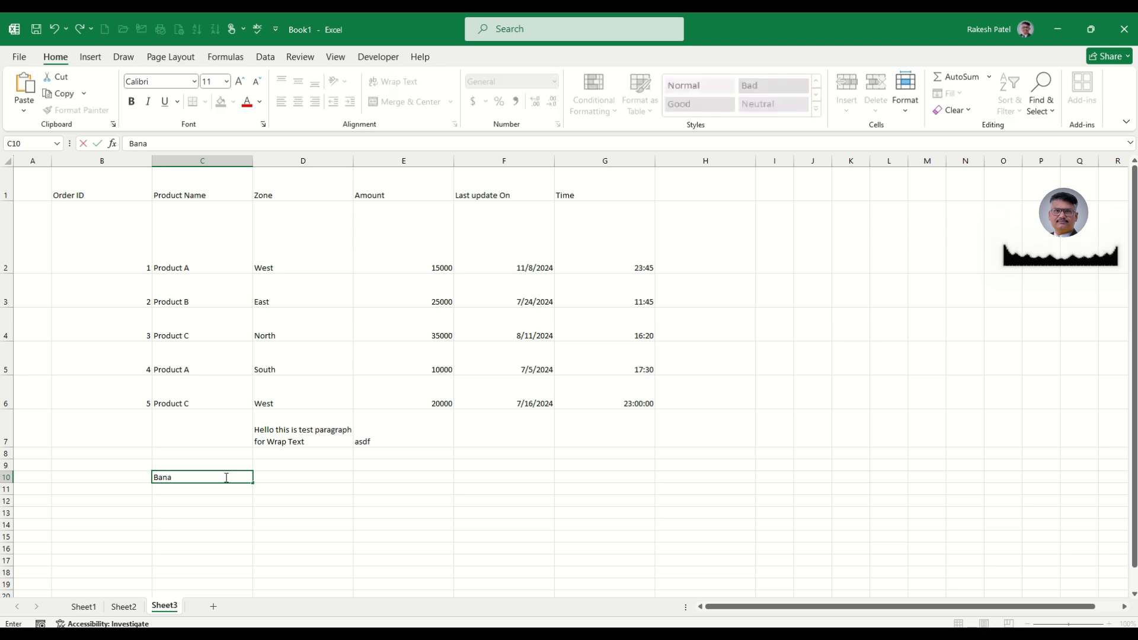
pyautogui.write('lance')
pyautogui.press('Return')
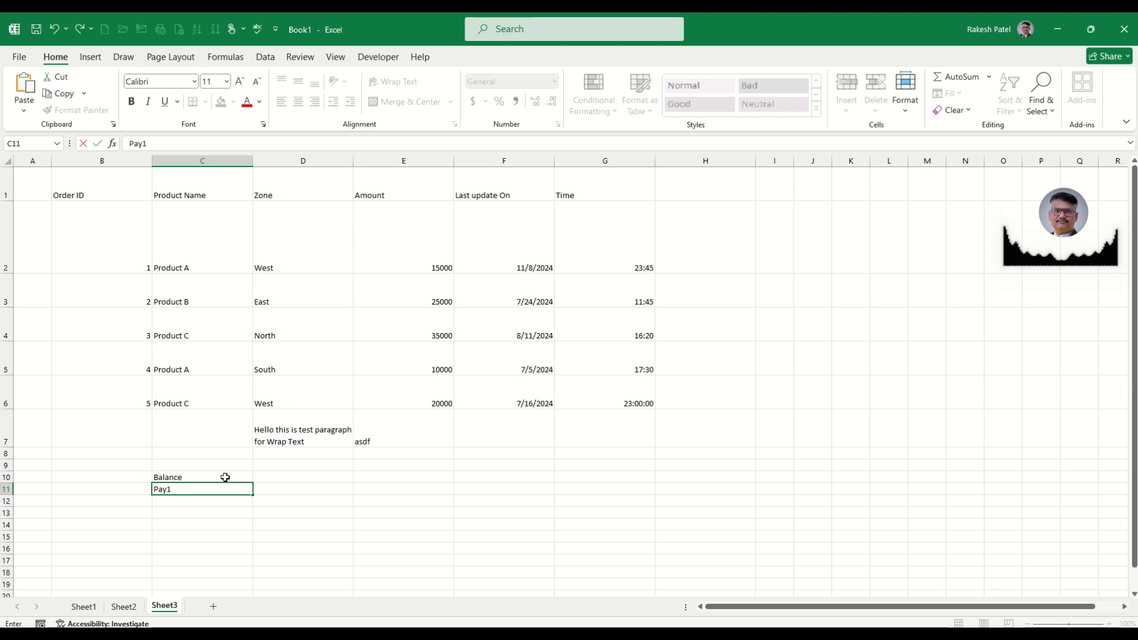
# Enter "Pay1", "Pay2" and "Pay3" in cells C11, D11 and E11 under the Balance heading.
pyautogui.press('Tab')
pyautogui.write('Pay2')
pyautogui.press('Tab')
pyautogui.write('Pa')
pyautogui.press('Tab')
# Merge and center the Balance heading across C10:E10 above the three Pay labels.
pyautogui.press('Left')
pyautogui.press('Left')
pyautogui.press('Left')
pyautogui.press('Left')
pyautogui.press('Right')
pyautogui.press('Right')
pyautogui.press('Right')
pyautogui.press('Left')
pyautogui.press('Left')
pyautogui.press('Left')
pyautogui.press('Up')
pyautogui.press('Right')
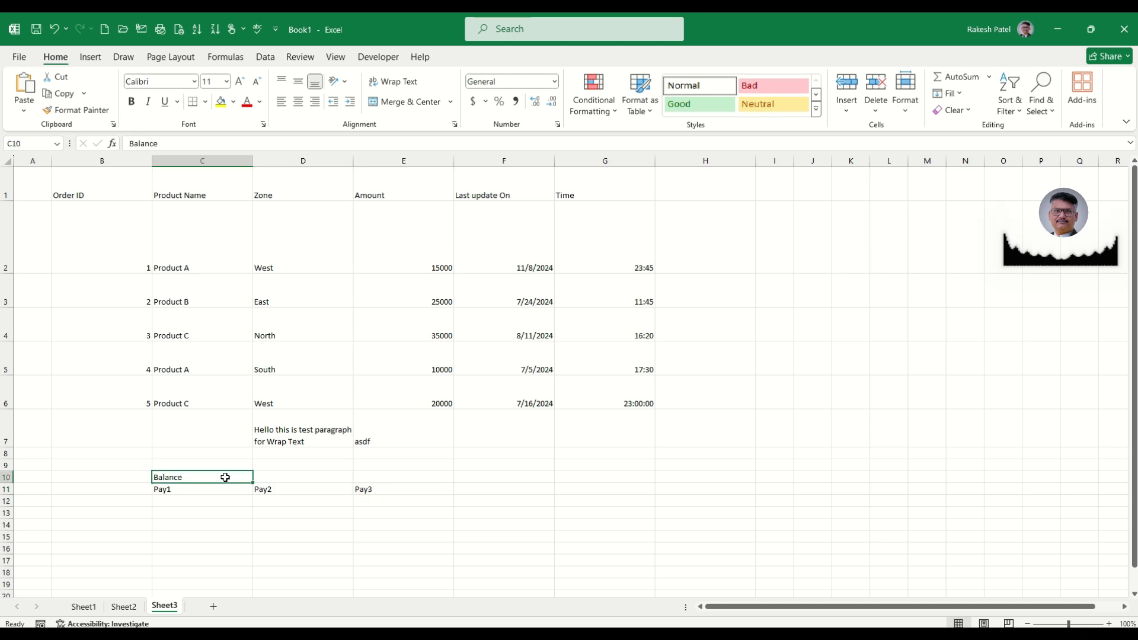
pyautogui.hotkey('shift', 'Right')
pyautogui.hotkey('shift', 'Right')
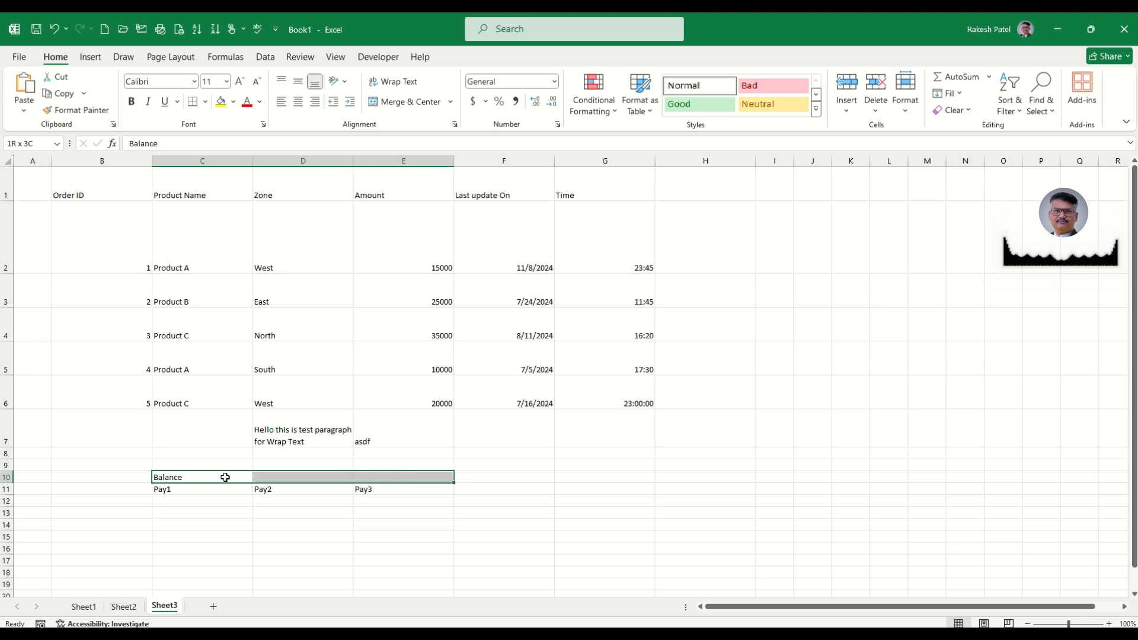
pyautogui.click(418, 107)
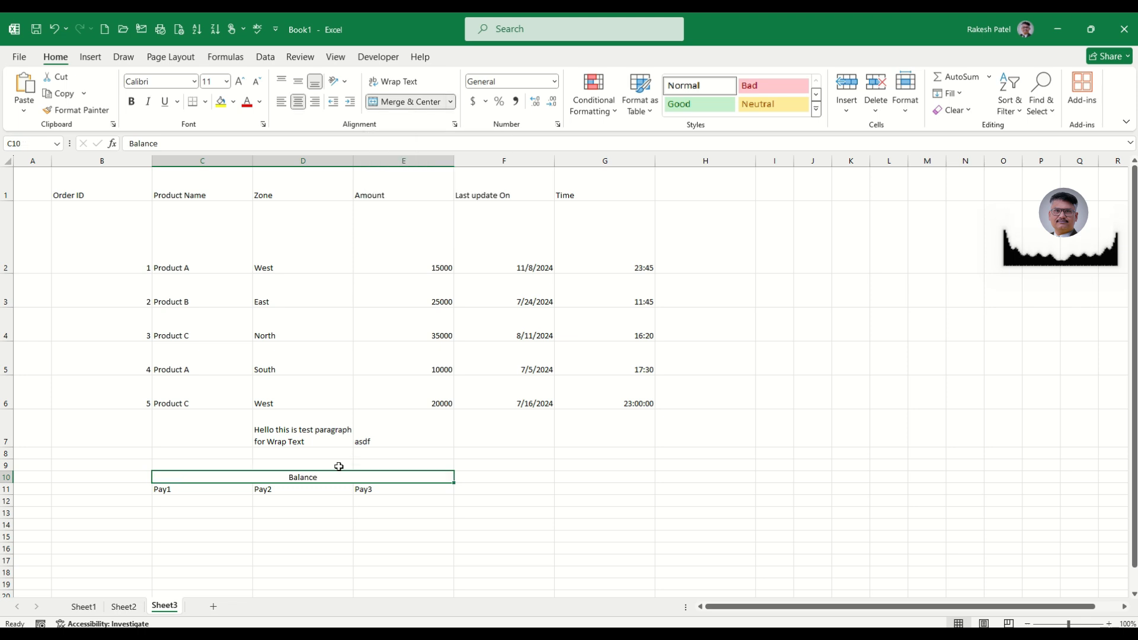
# Examine the merged Balance cell and its cell reference in relation to the Pay cells below it.
pyautogui.click(236, 503)
pyautogui.click(236, 475)
pyautogui.click(243, 522)
pyautogui.click(240, 479)
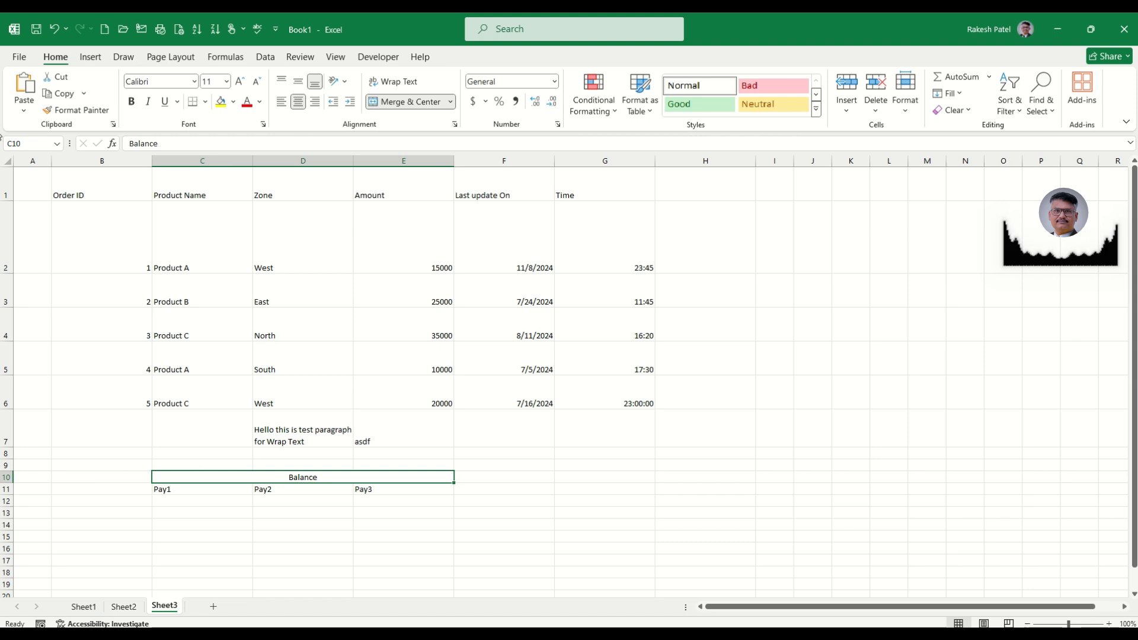
pyautogui.click(42, 147)
pyautogui.press('Home')
pyautogui.press('Delete')
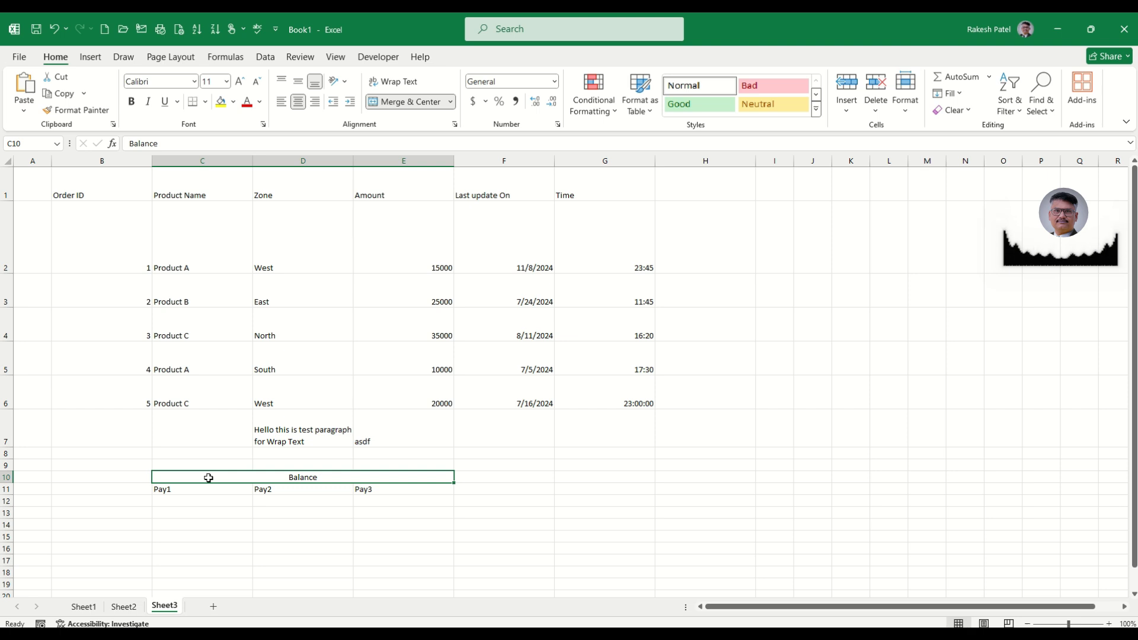
pyautogui.moveTo(201, 492); pyautogui.dragTo(368, 491)
pyautogui.click(294, 477)
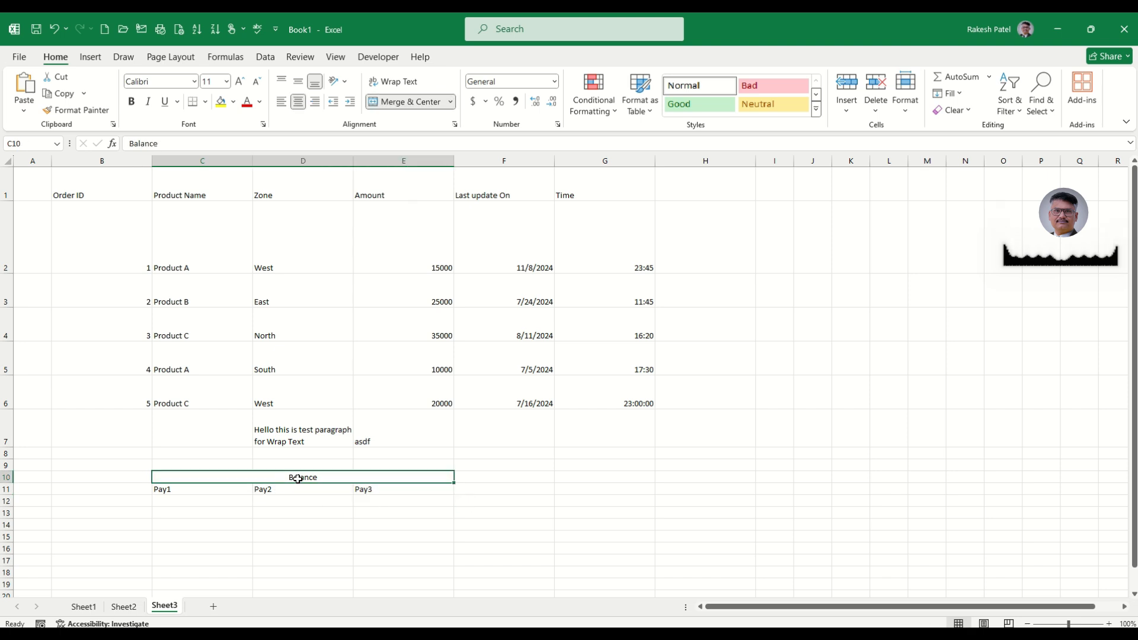
# Try merging and centering the filled cells C11:D11, accepting the loss of Pay2, and undo the merge.
pyautogui.click(196, 490)
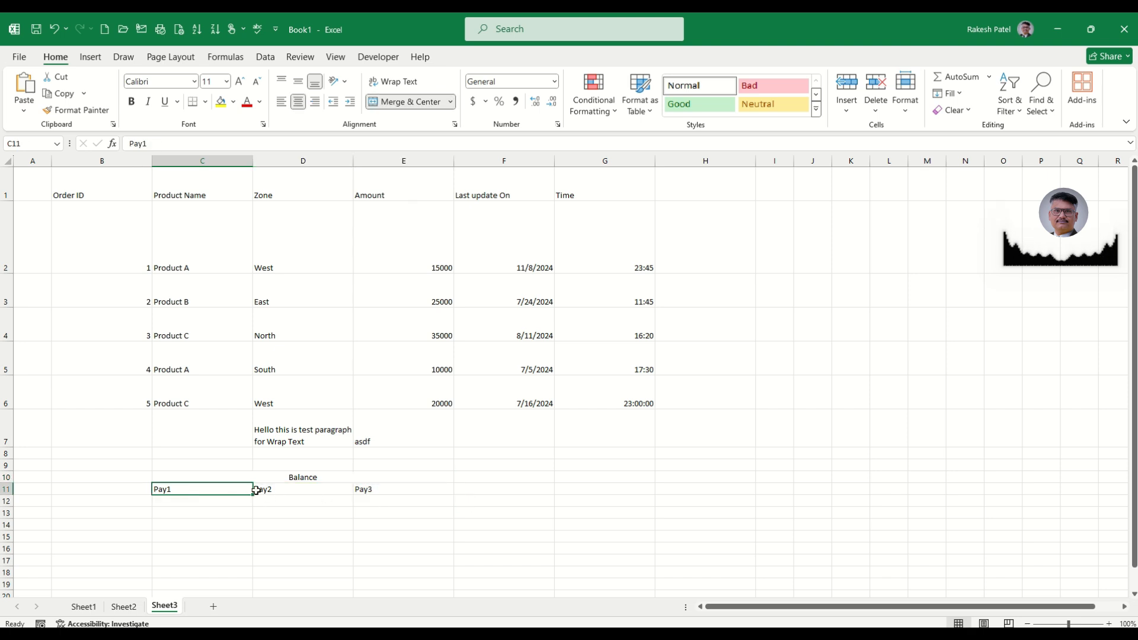
pyautogui.moveTo(257, 490); pyautogui.dragTo(294, 491)
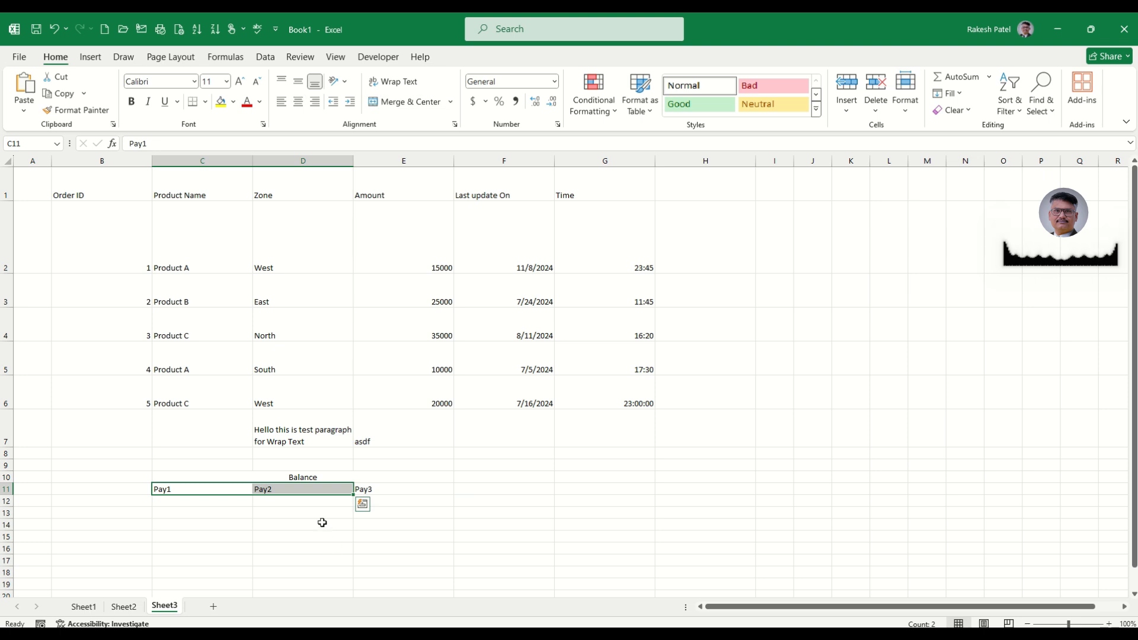
pyautogui.click(404, 105)
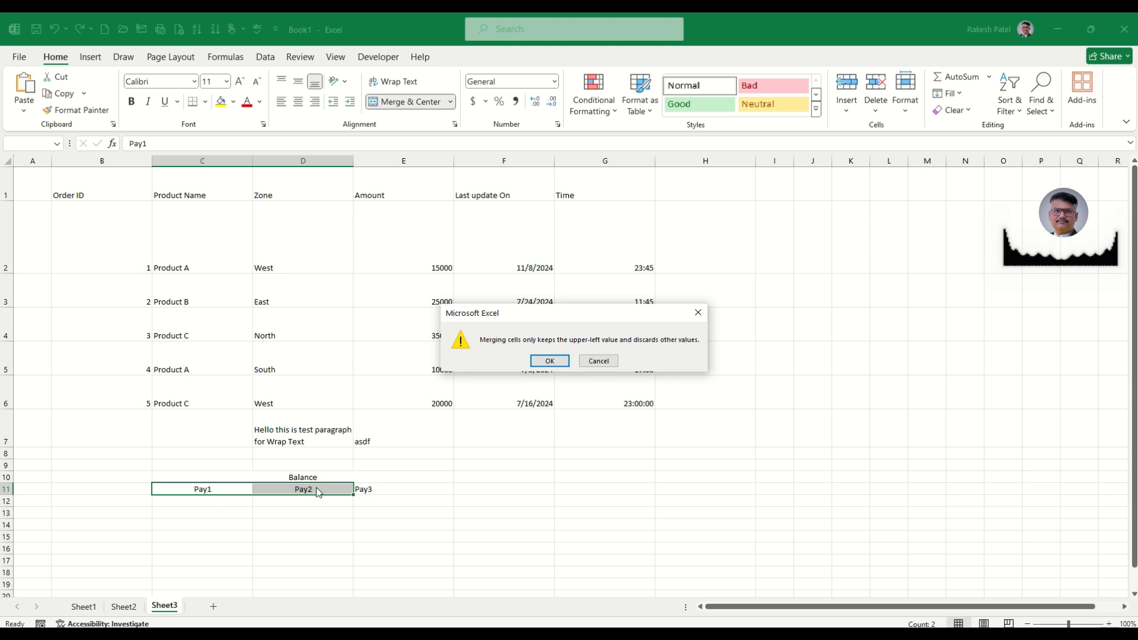
pyautogui.click(551, 361)
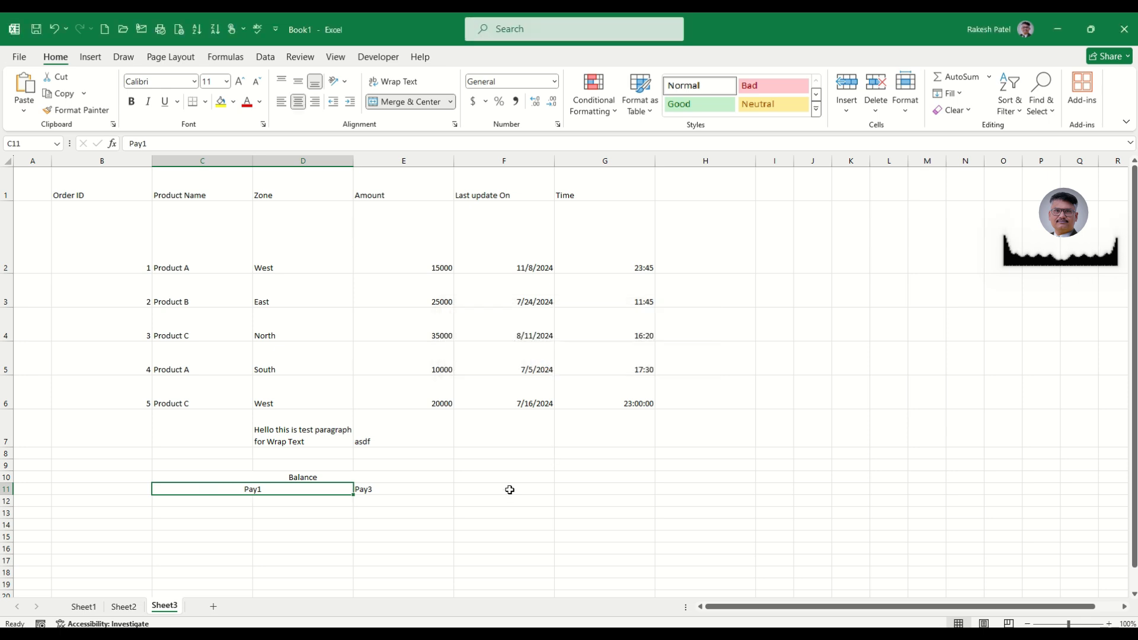
pyautogui.hotkey('ctrl', 'z')
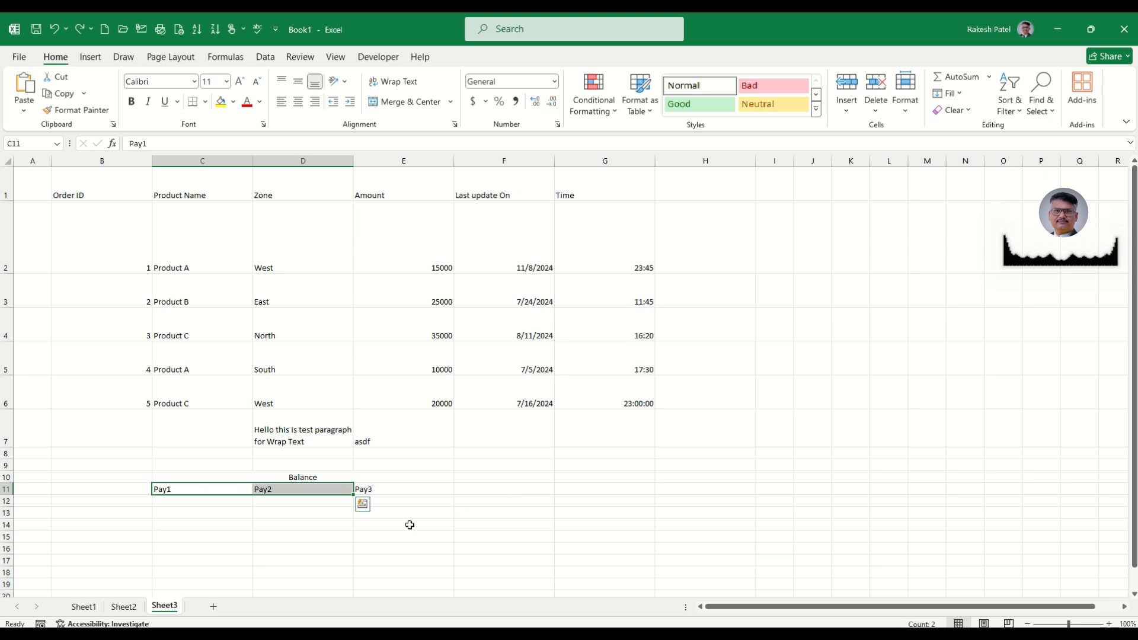
pyautogui.click(399, 488)
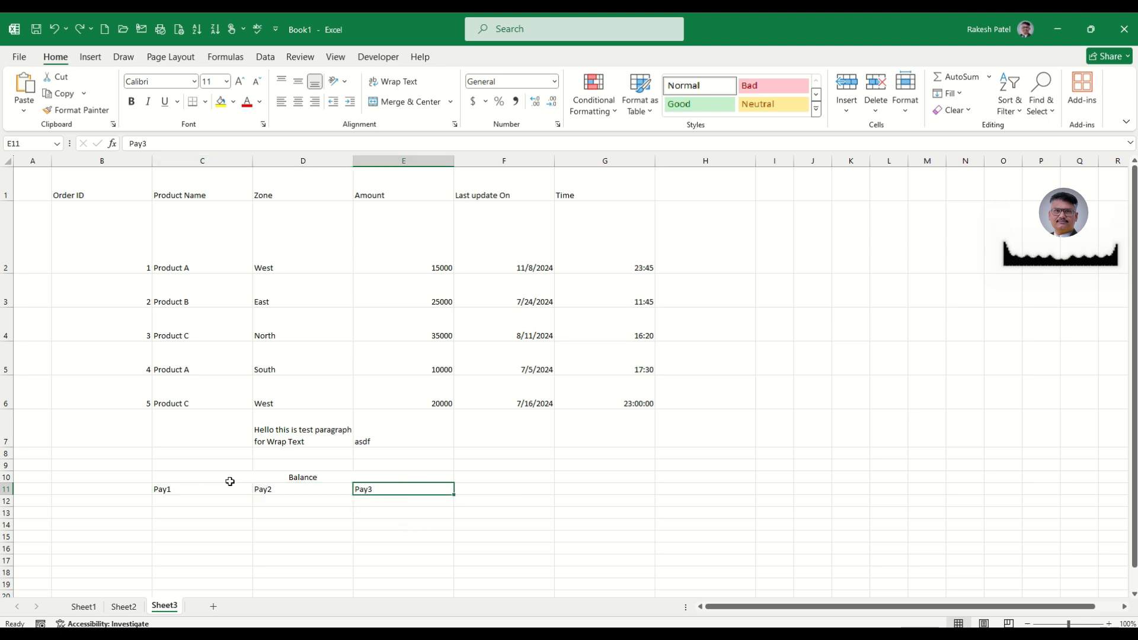
pyautogui.click(214, 490)
pyautogui.click(182, 502)
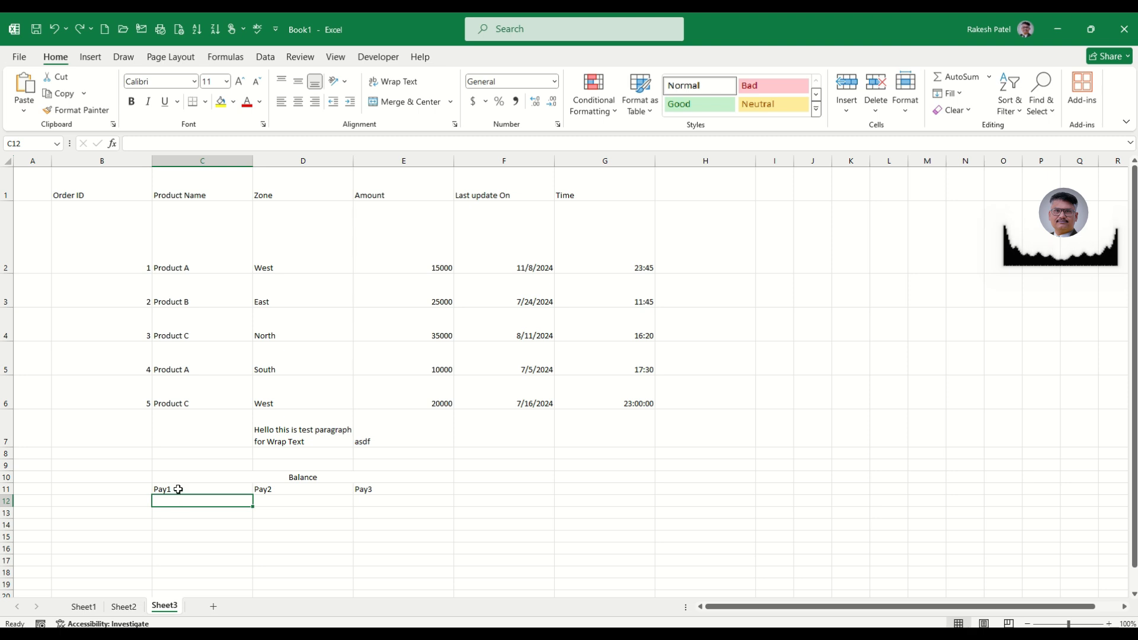
pyautogui.moveTo(178, 490); pyautogui.dragTo(270, 487)
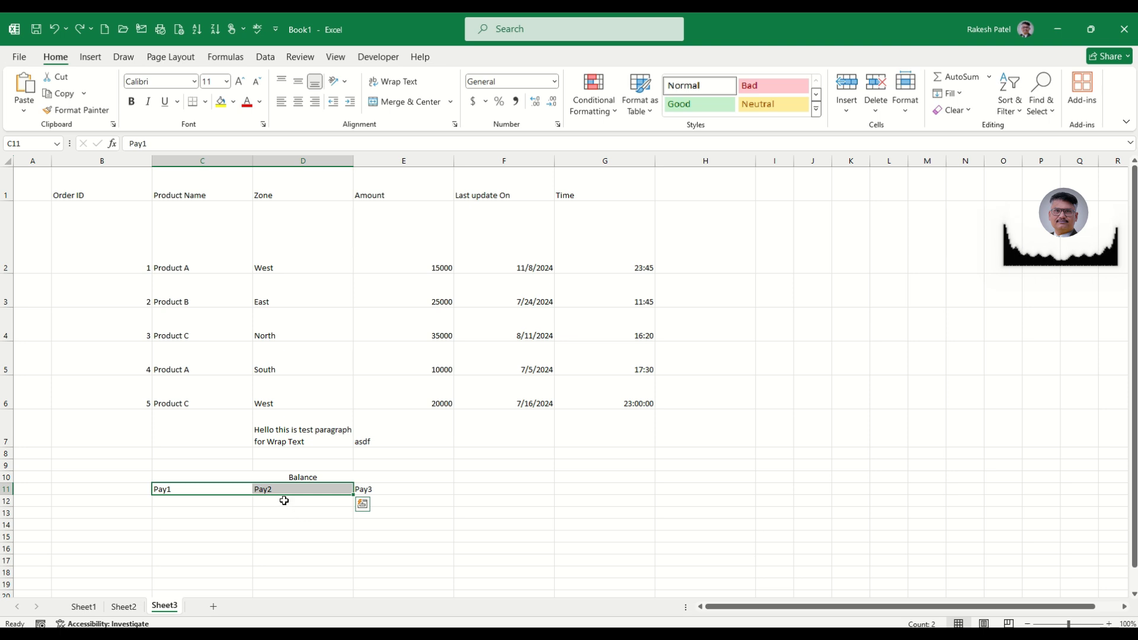
pyautogui.click(284, 501)
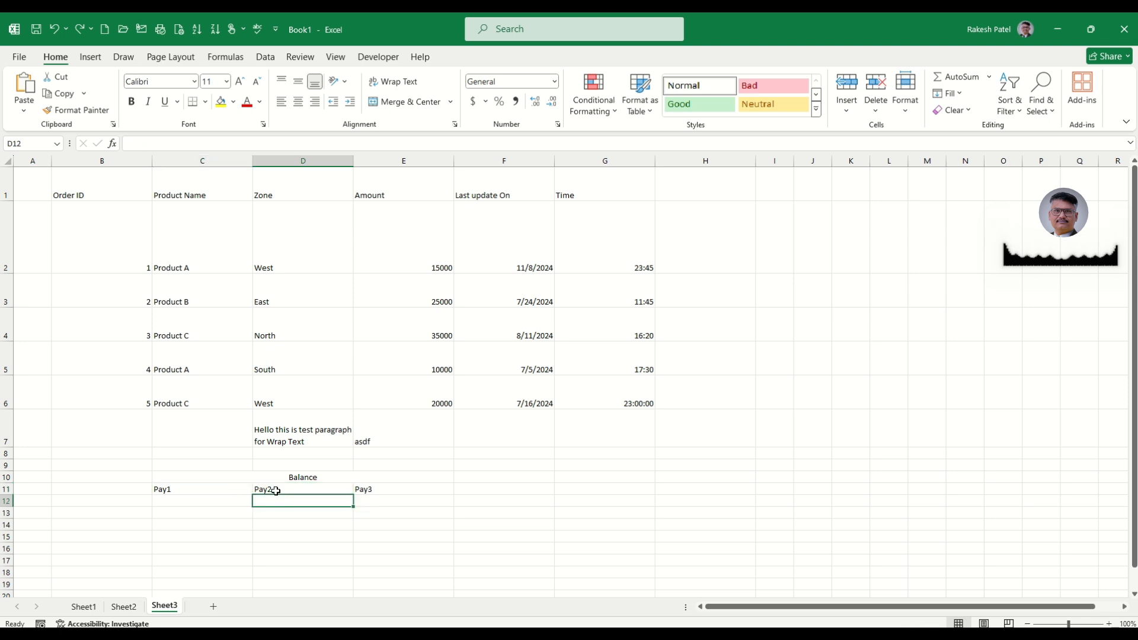
pyautogui.moveTo(224, 487); pyautogui.dragTo(308, 487)
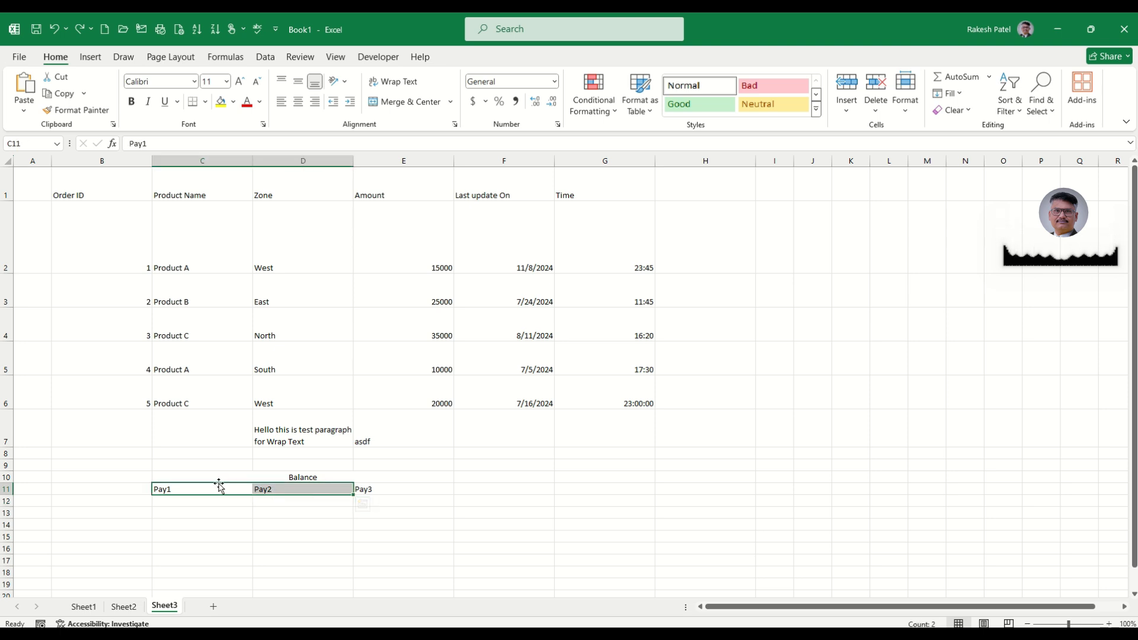
pyautogui.click(288, 488)
pyautogui.click(277, 513)
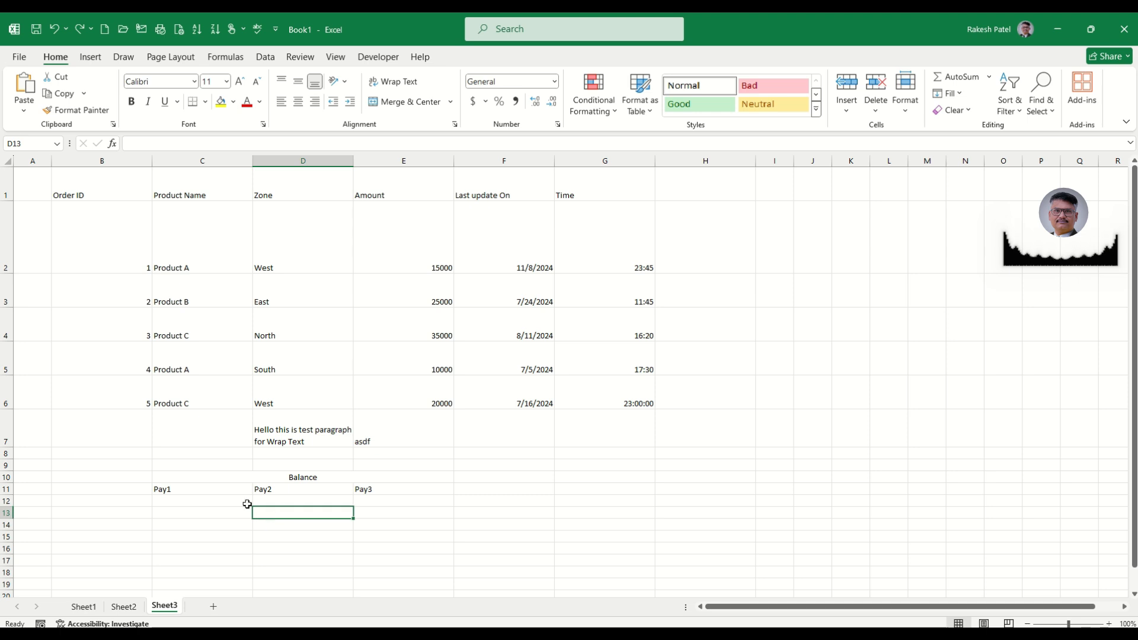
pyautogui.click(226, 492)
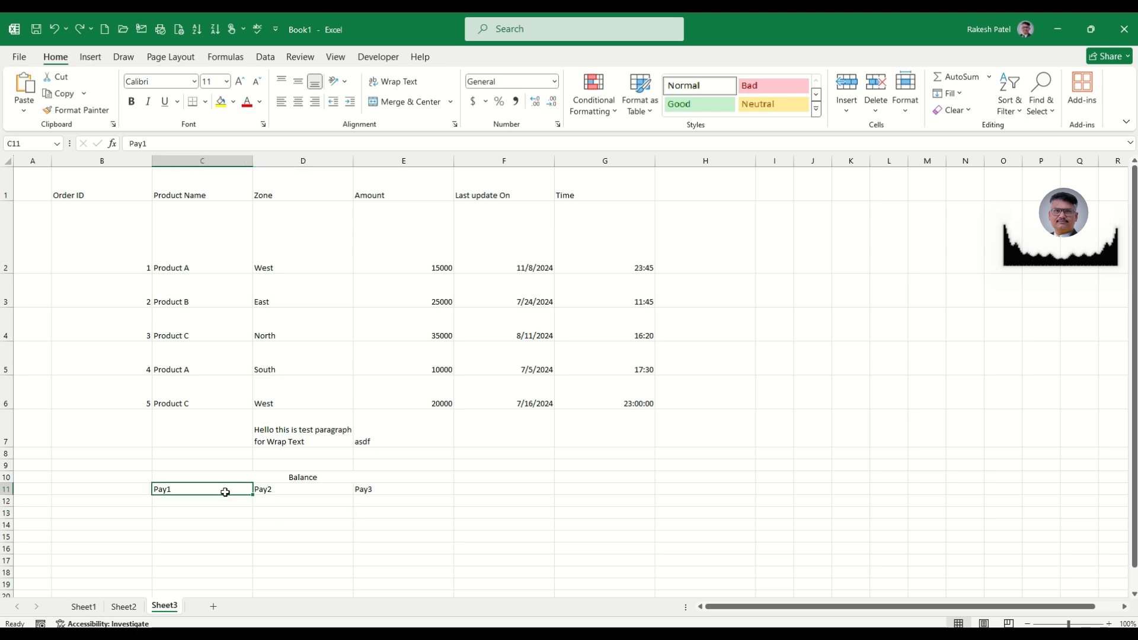
pyautogui.click(285, 487)
pyautogui.moveTo(221, 486); pyautogui.dragTo(371, 496)
pyautogui.click(300, 521)
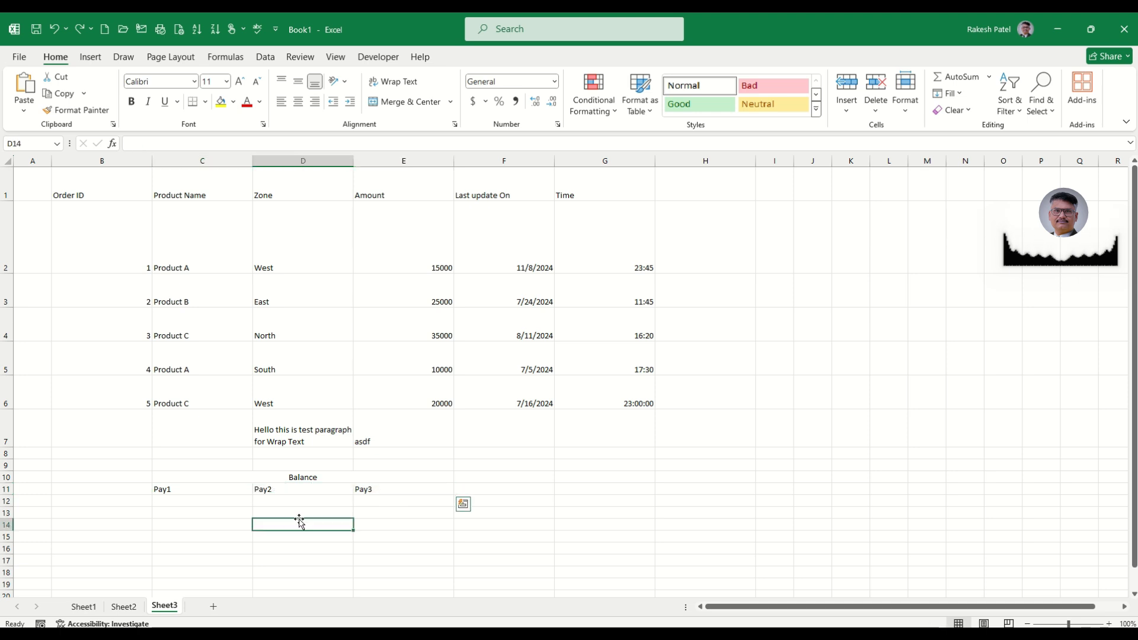
pyautogui.click(198, 492)
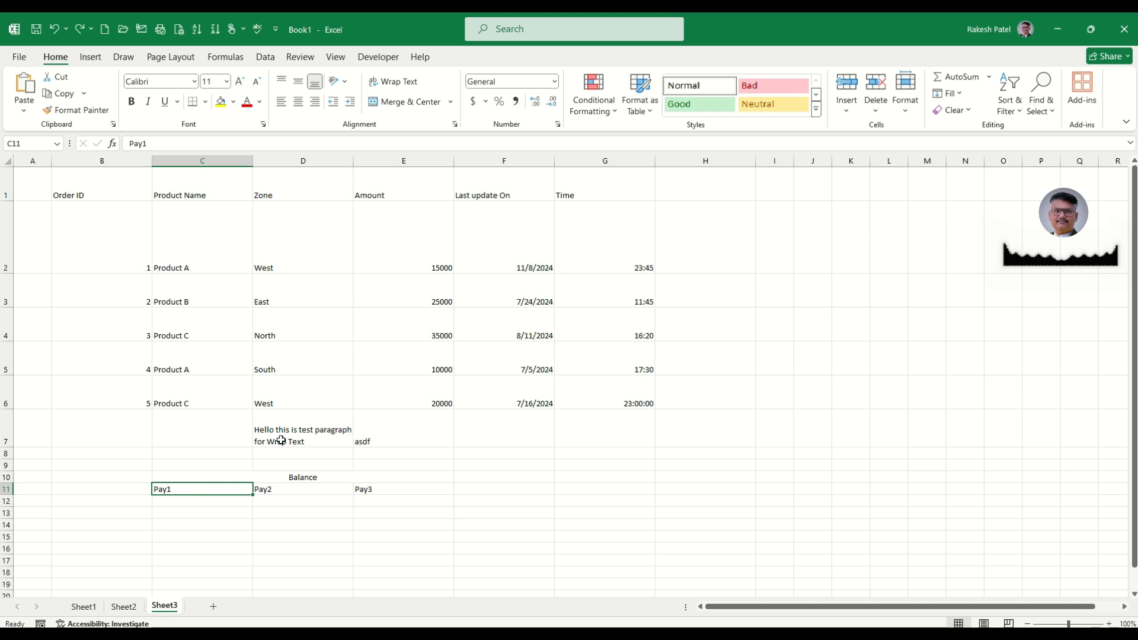
pyautogui.click(450, 101)
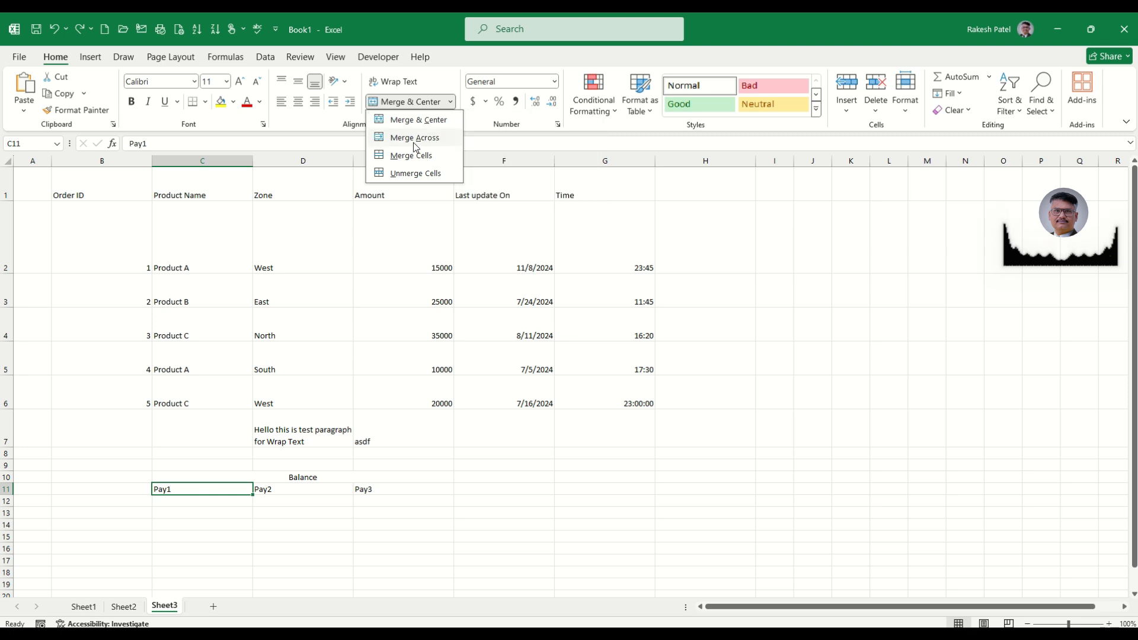
pyautogui.click(597, 488)
pyautogui.click(693, 363)
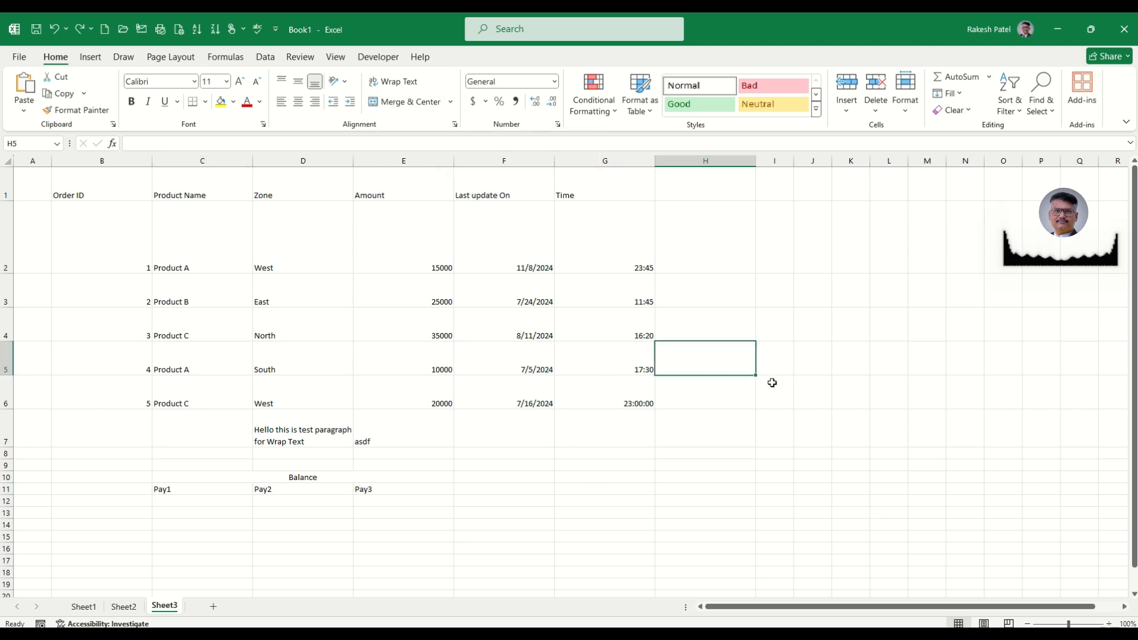
# Try merging and centering the empty range H1:K7 into one cell and undo the merge.
pyautogui.moveTo(714, 200); pyautogui.dragTo(873, 437)
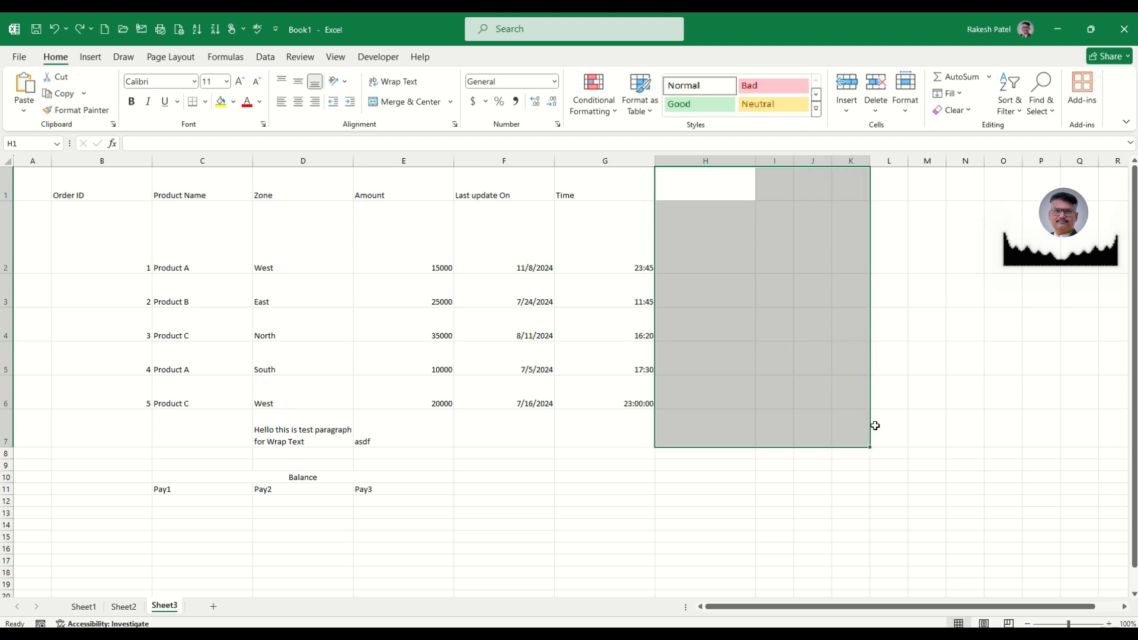
pyautogui.click(410, 104)
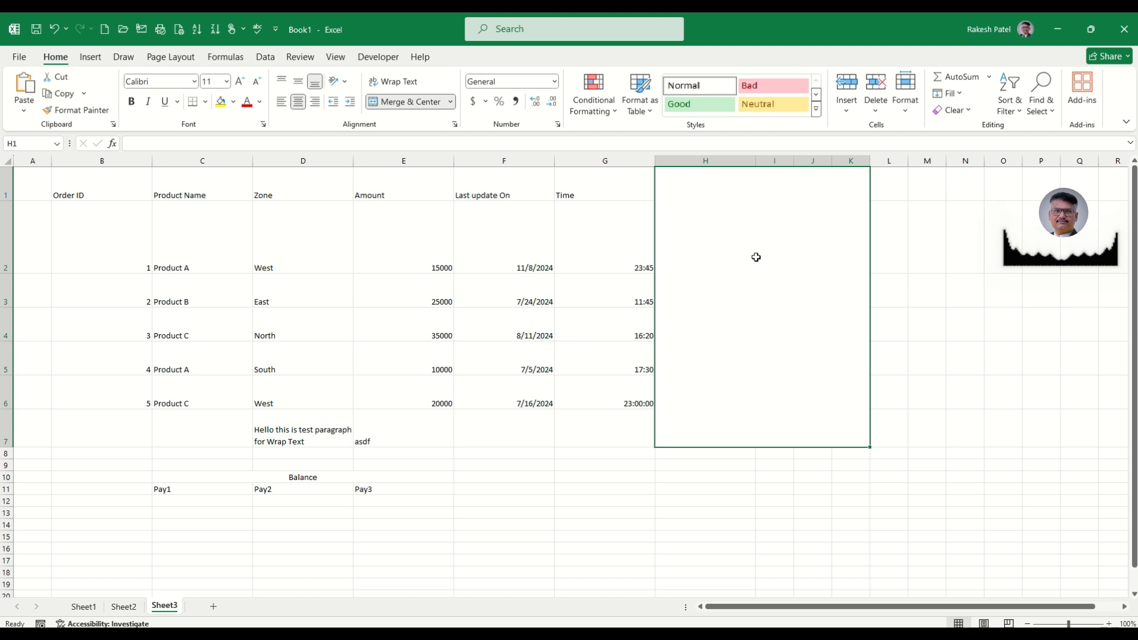
pyautogui.click(935, 265)
pyautogui.click(793, 264)
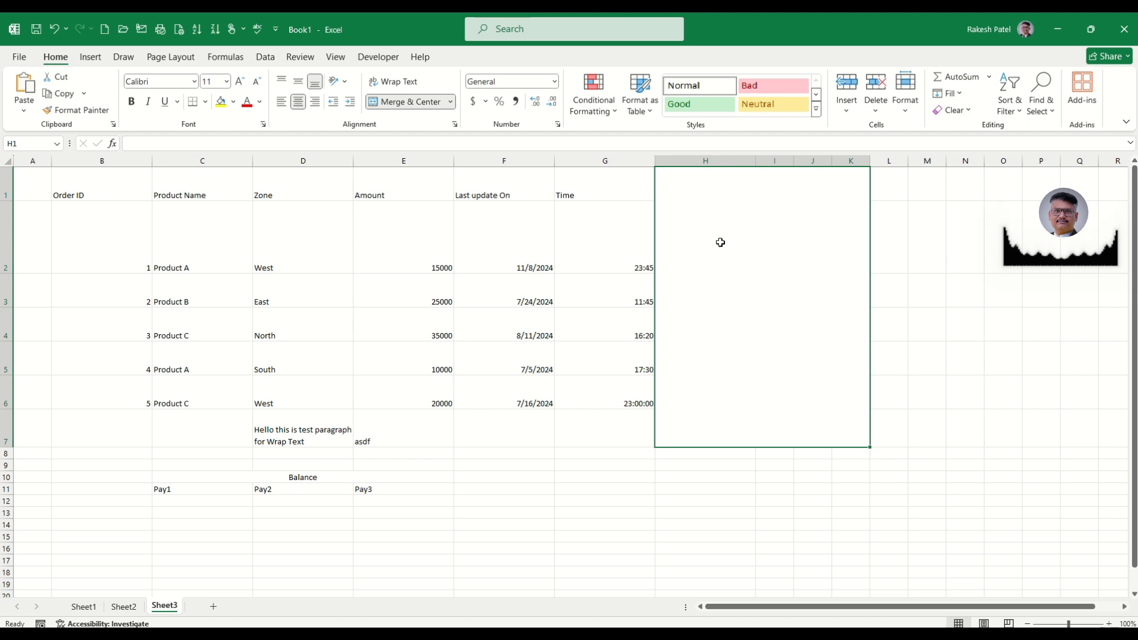
pyautogui.hotkey('ctrl', 'z')
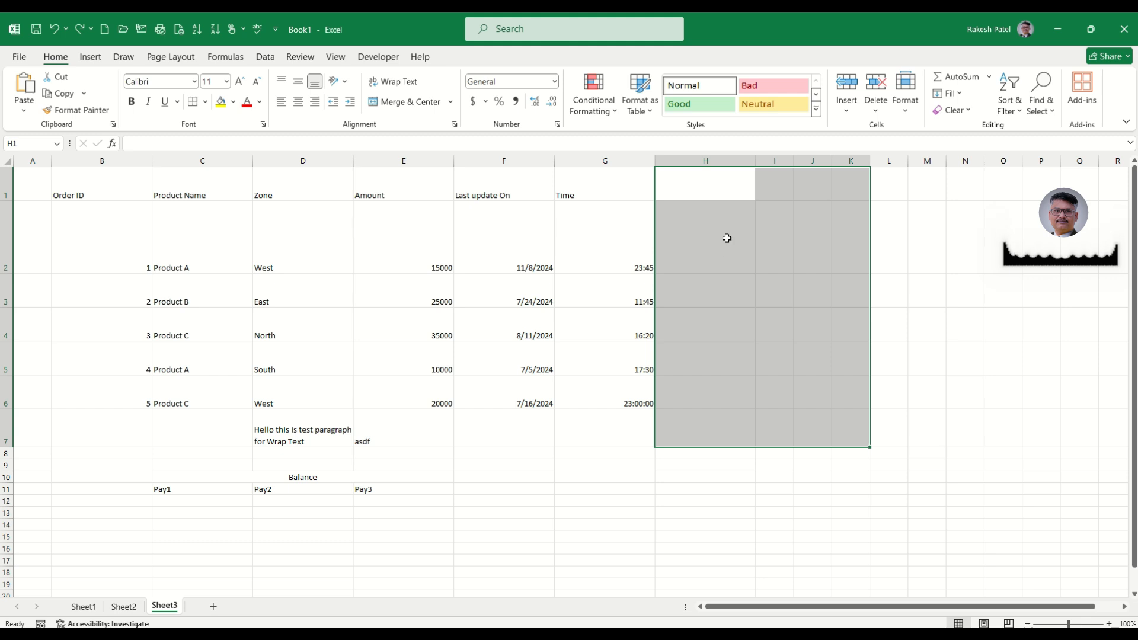
# Merge the empty range H1:K7 across so that each row becomes its own merged cell.
pyautogui.moveTo(719, 179); pyautogui.dragTo(846, 417)
pyautogui.click(450, 102)
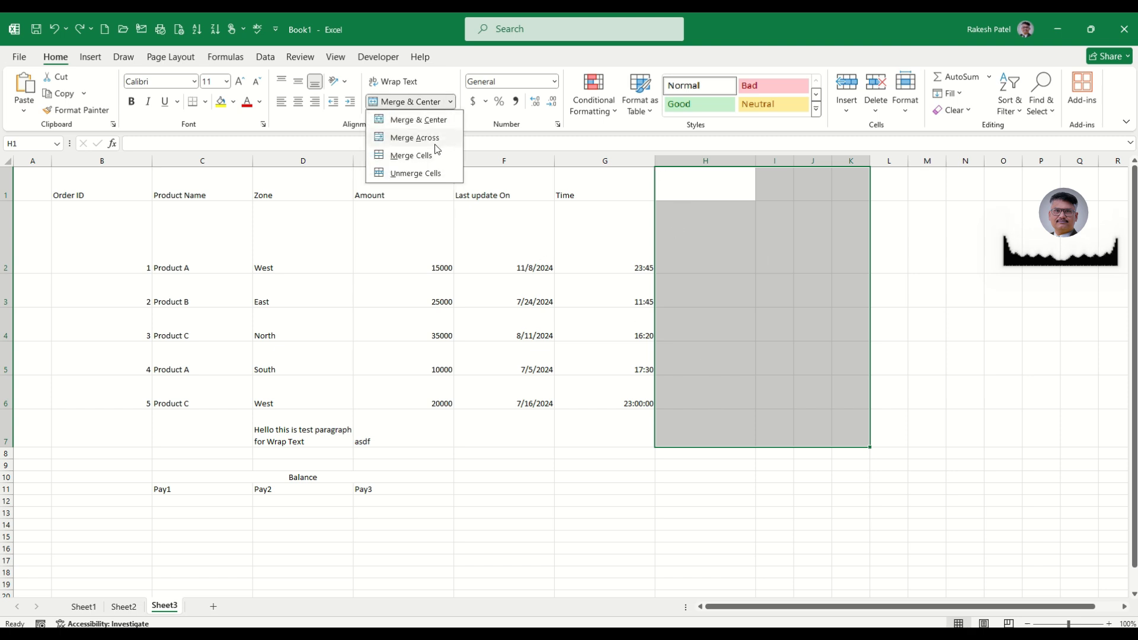
pyautogui.click(440, 139)
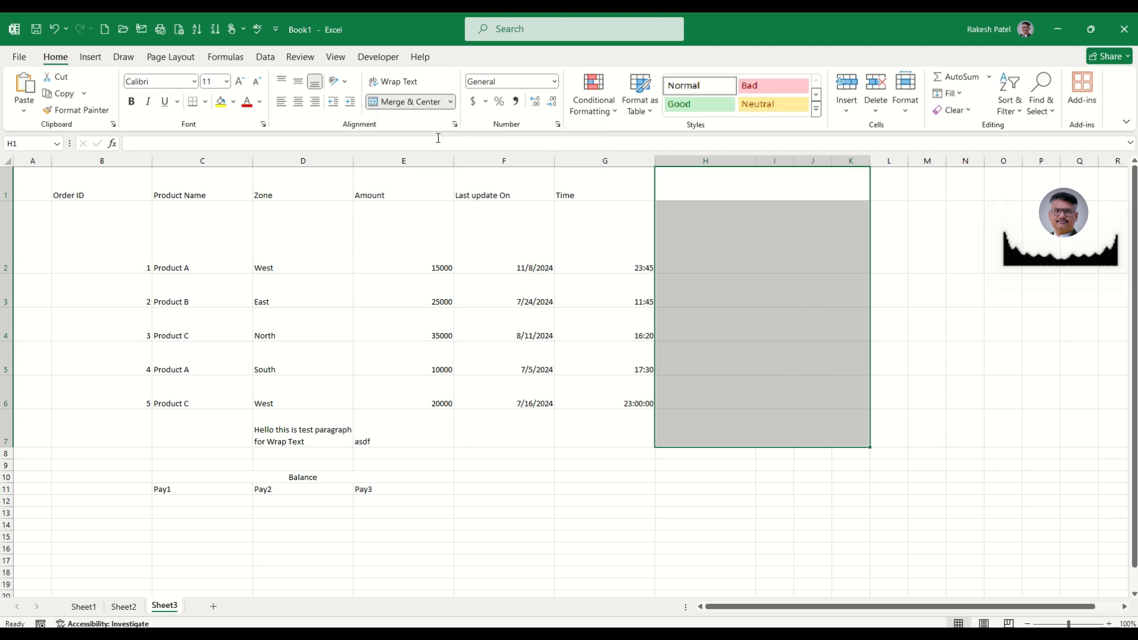
# Examine the row-by-row merged cells in columns H to K, from row 1 down to row 7.
pyautogui.click(774, 245)
pyautogui.click(750, 190)
pyautogui.click(753, 293)
pyautogui.click(757, 326)
pyautogui.click(759, 362)
pyautogui.click(760, 394)
pyautogui.click(760, 412)
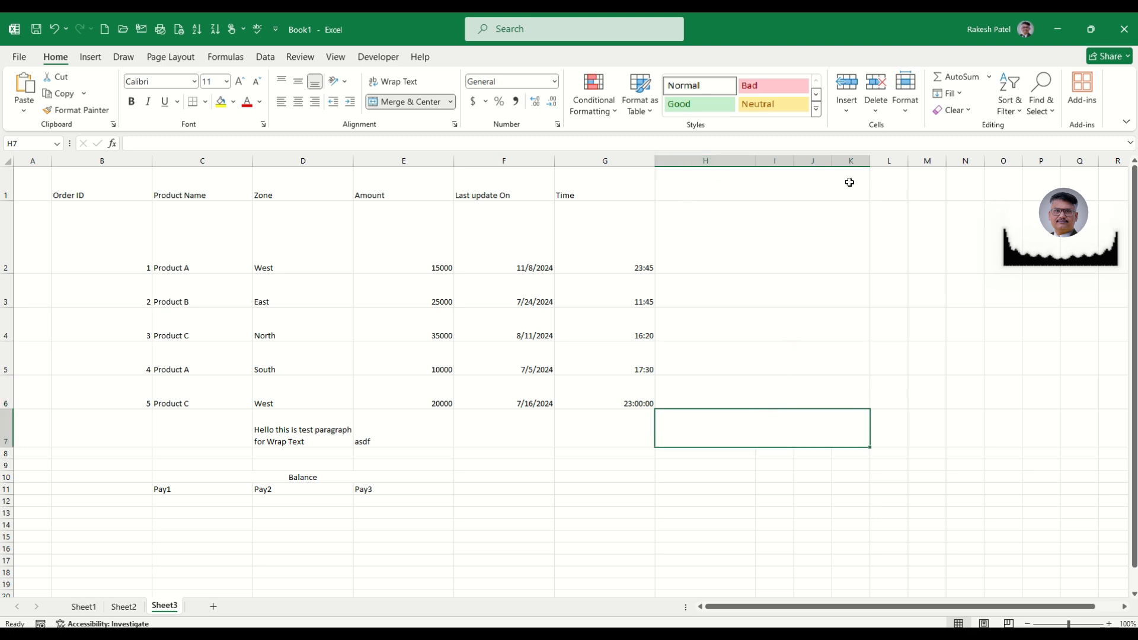
pyautogui.click(696, 188)
pyautogui.click(712, 232)
pyautogui.click(719, 291)
pyautogui.click(714, 331)
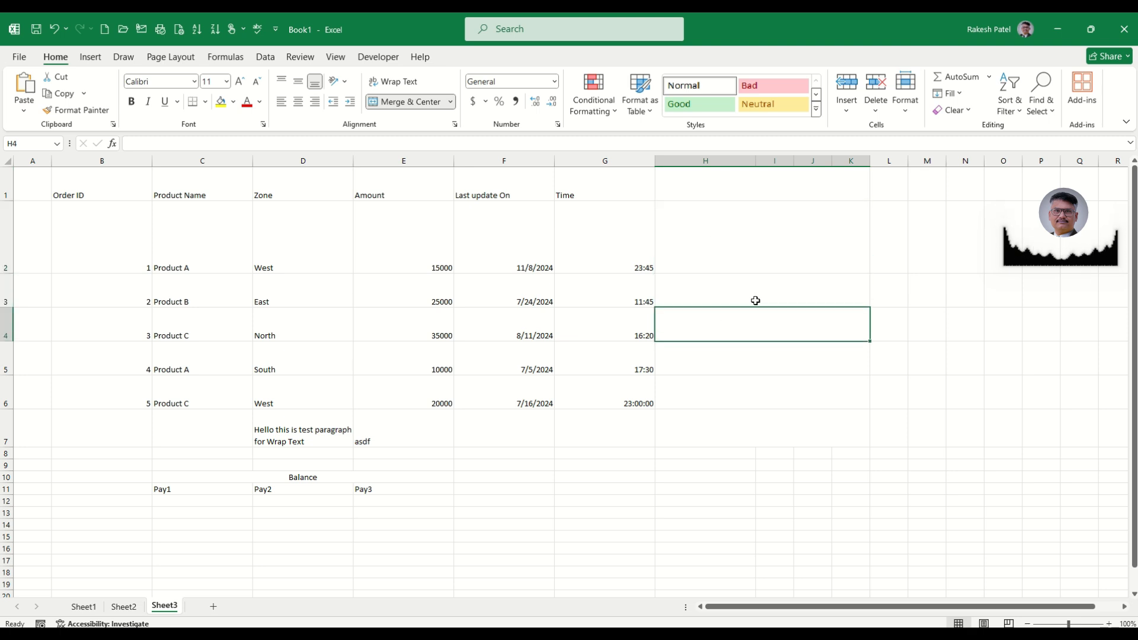
pyautogui.moveTo(716, 192); pyautogui.dragTo(720, 419)
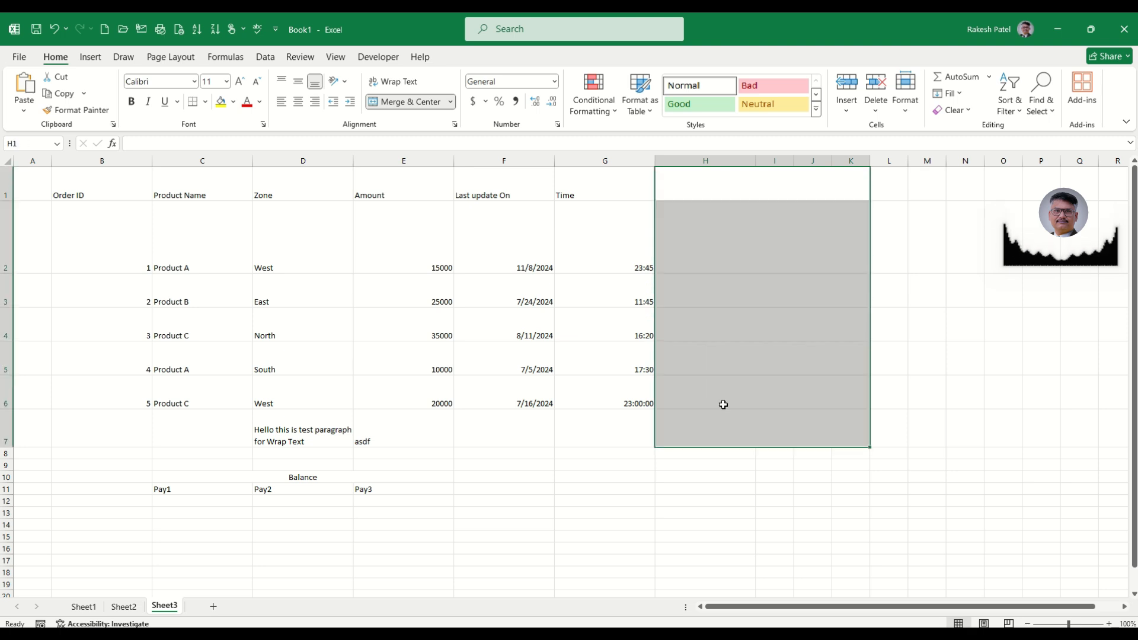
pyautogui.click(732, 240)
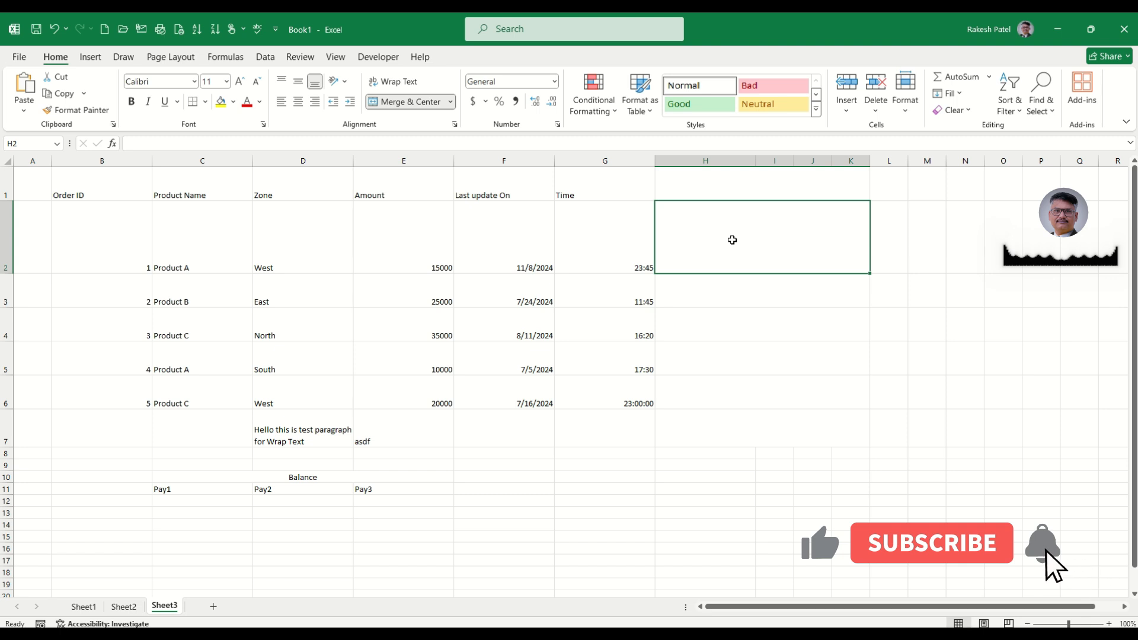
# Unmerge the row-wise merged cells in H1:K7.
pyautogui.moveTo(729, 188); pyautogui.dragTo(738, 430)
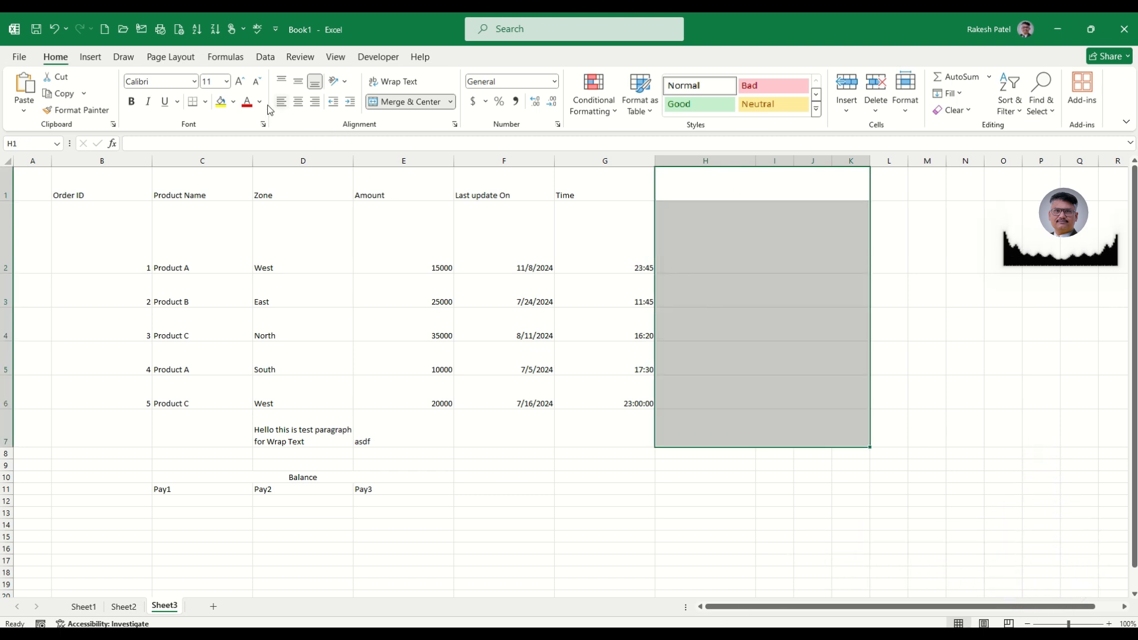
pyautogui.click(418, 105)
pyautogui.click(758, 219)
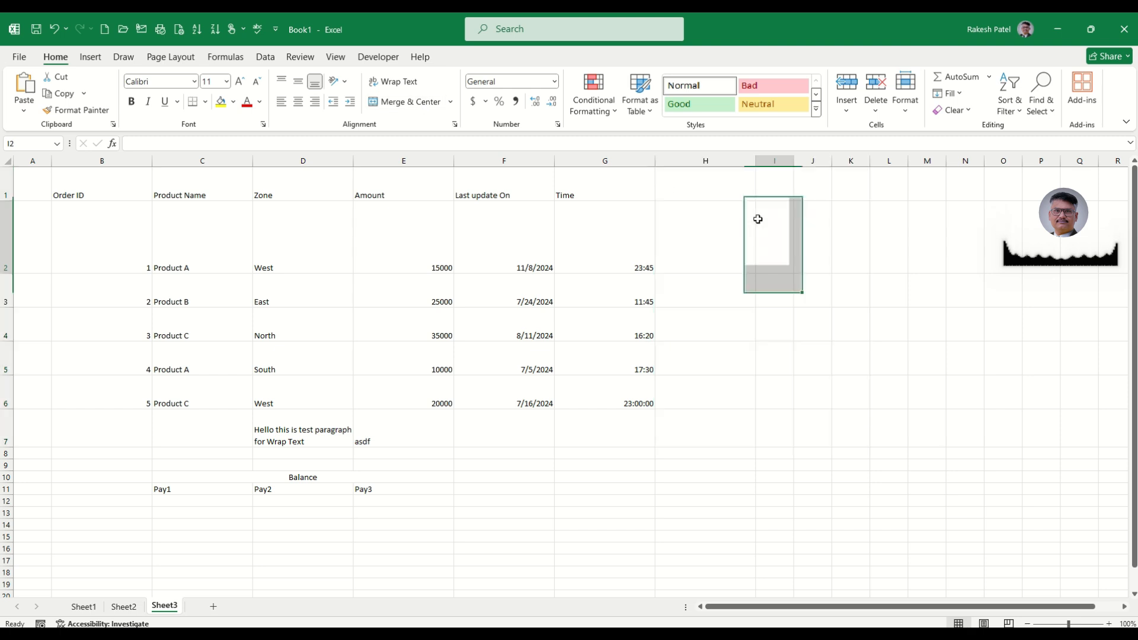
pyautogui.moveTo(731, 196); pyautogui.dragTo(815, 408)
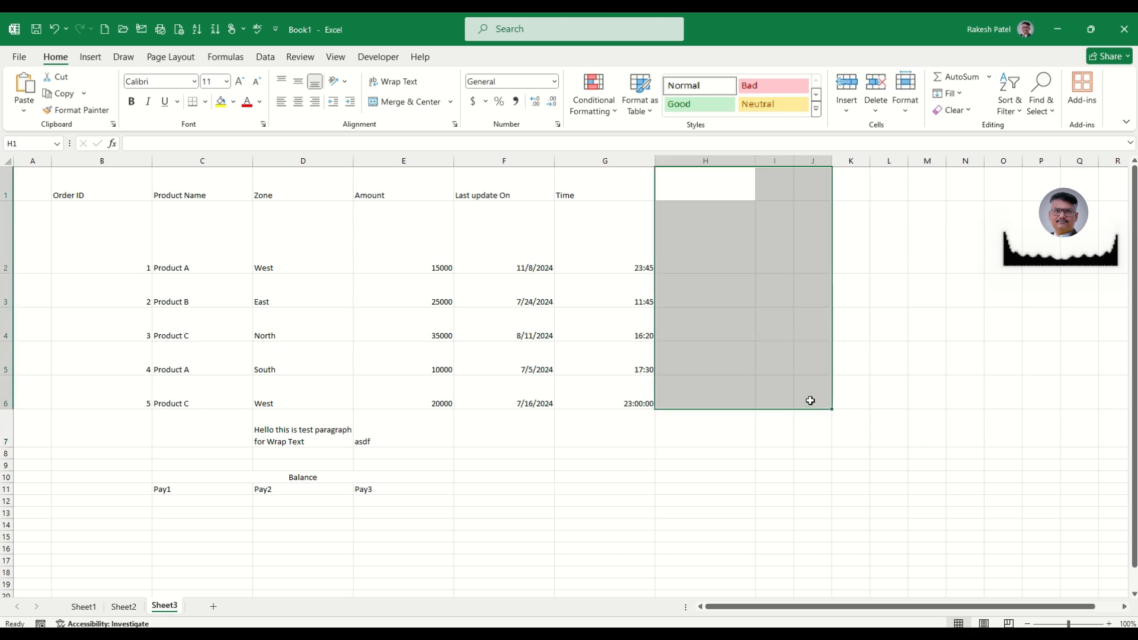
pyautogui.click(451, 105)
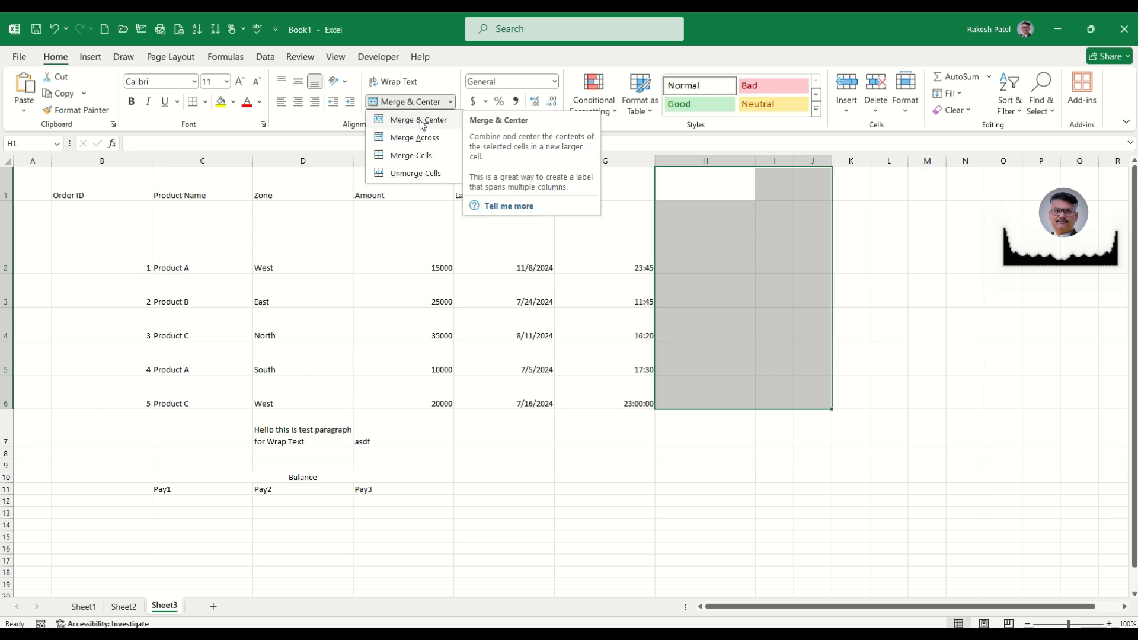
pyautogui.click(688, 286)
pyautogui.click(695, 212)
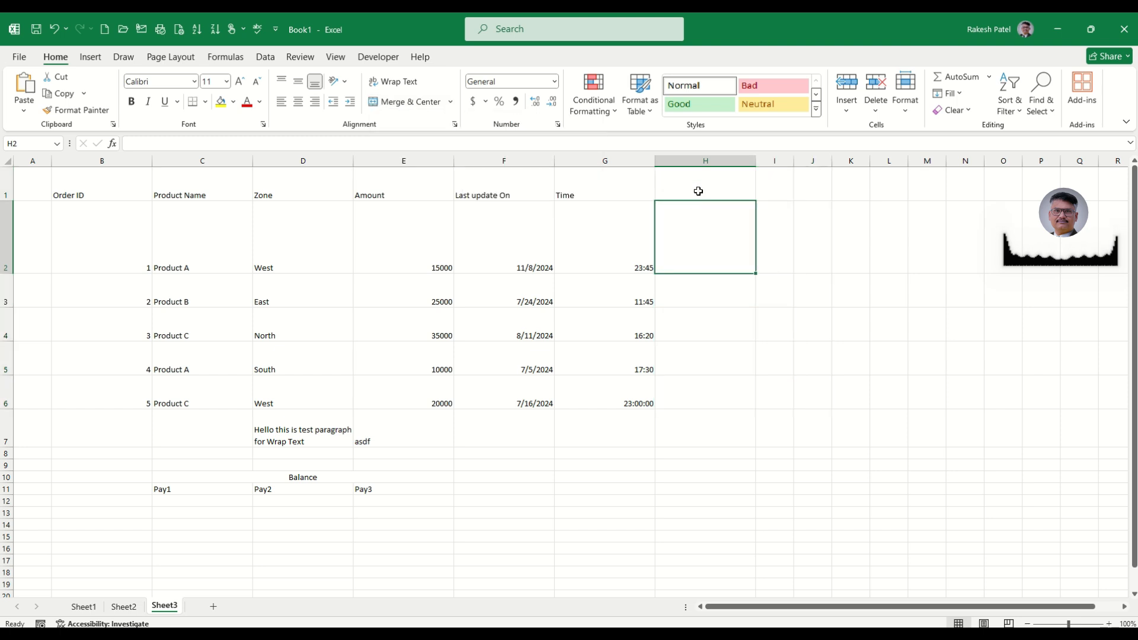
# Enter a person's first name in cell H1.
pyautogui.click(698, 190)
pyautogui.write('Rakesh')
pyautogui.press('Return')
# Merge and center the range H1:K4 around the name in H1.
pyautogui.press('Up')
pyautogui.hotkey('shift', 'Down')
pyautogui.hotkey('shift', 'Down')
pyautogui.hotkey('shift', 'Down')
pyautogui.hotkey('shift', 'Right')
pyautogui.hotkey('shift', 'Right')
pyautogui.hotkey('shift', 'Right')
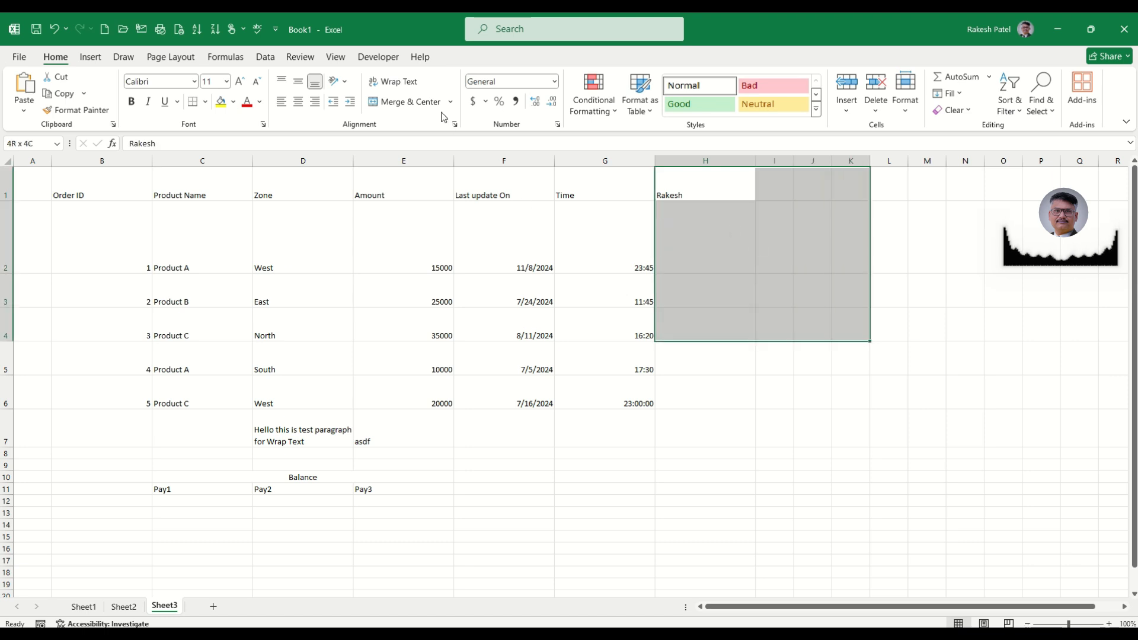
pyautogui.click(407, 102)
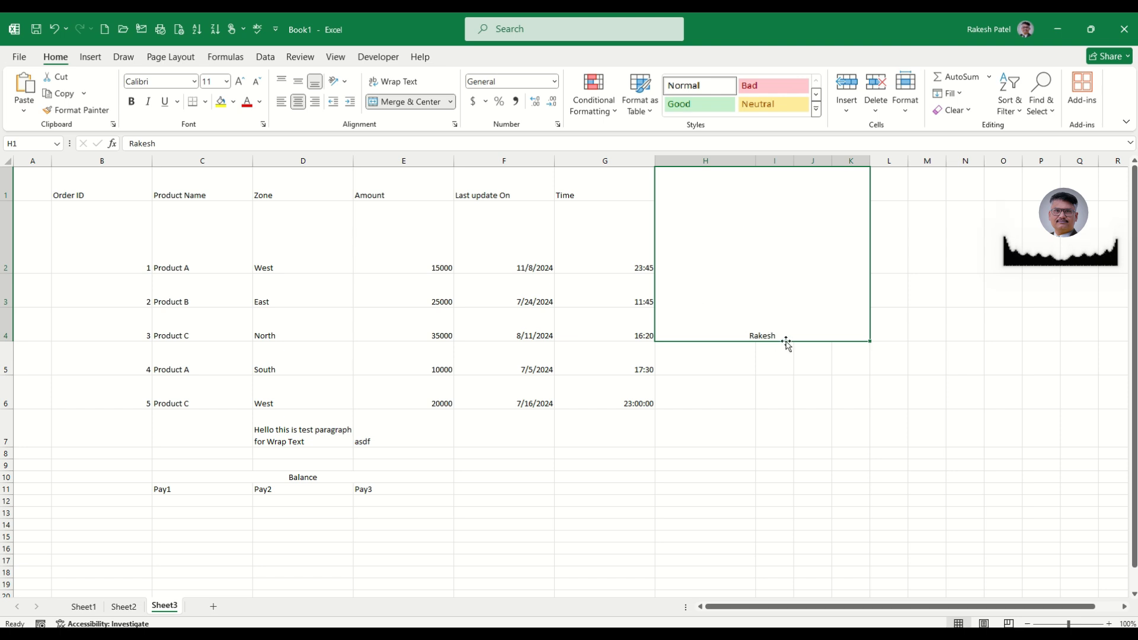
# Try middle vertical alignment on the merged name cell, and unmerge H1:K4.
pyautogui.click(298, 82)
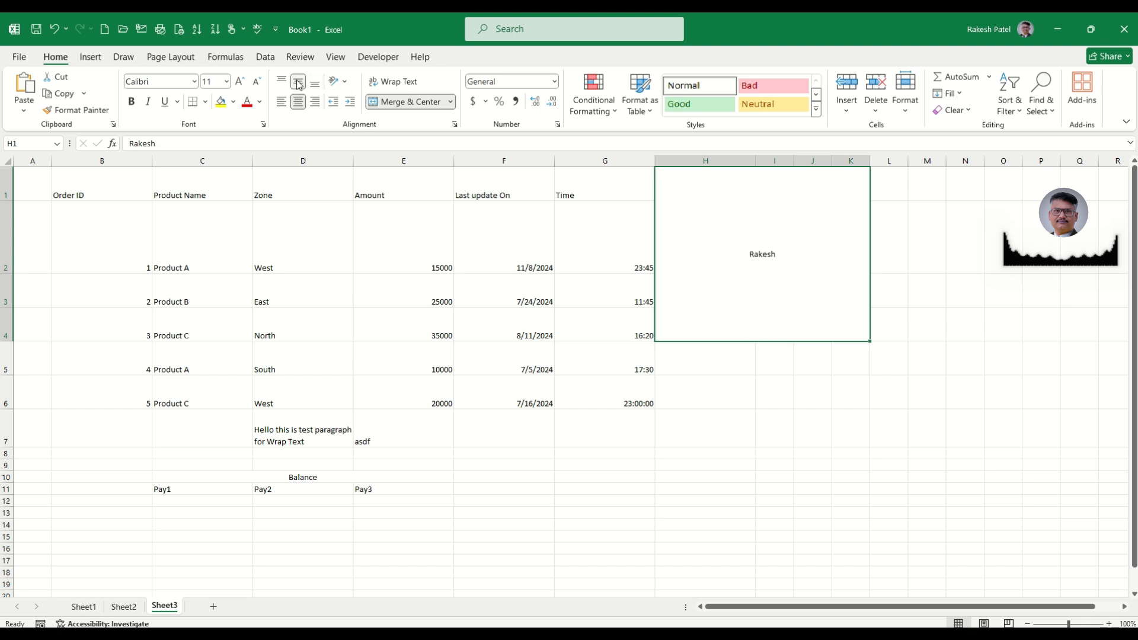
pyautogui.click(299, 84)
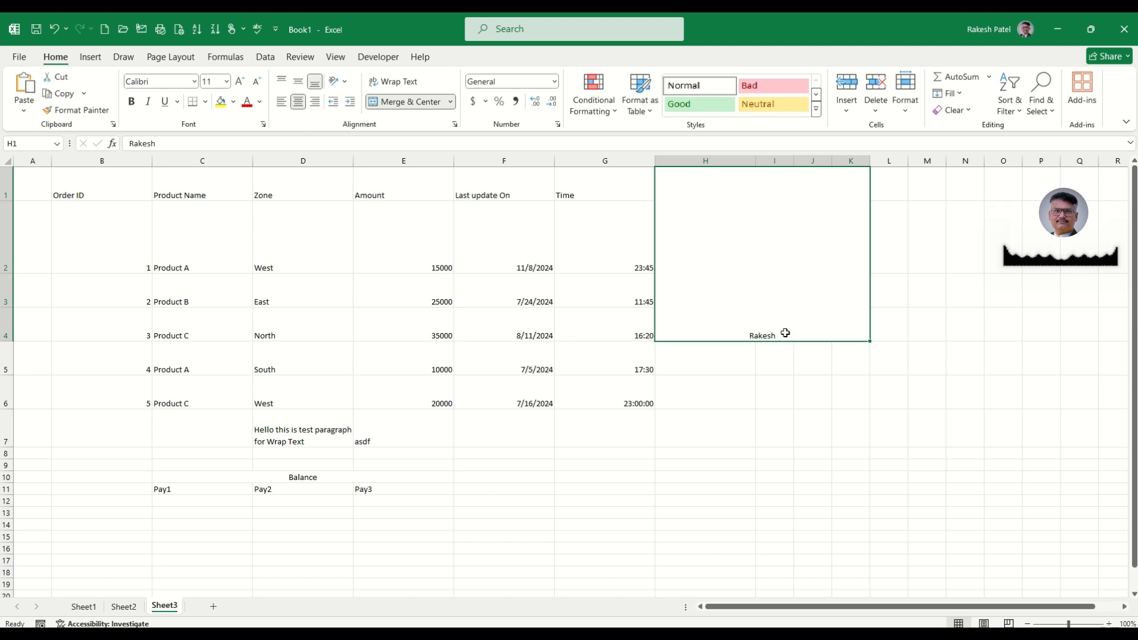
pyautogui.click(436, 102)
# Try merging H1:K4 into one cell without centering its content, and unmerge the range.
pyautogui.click(451, 102)
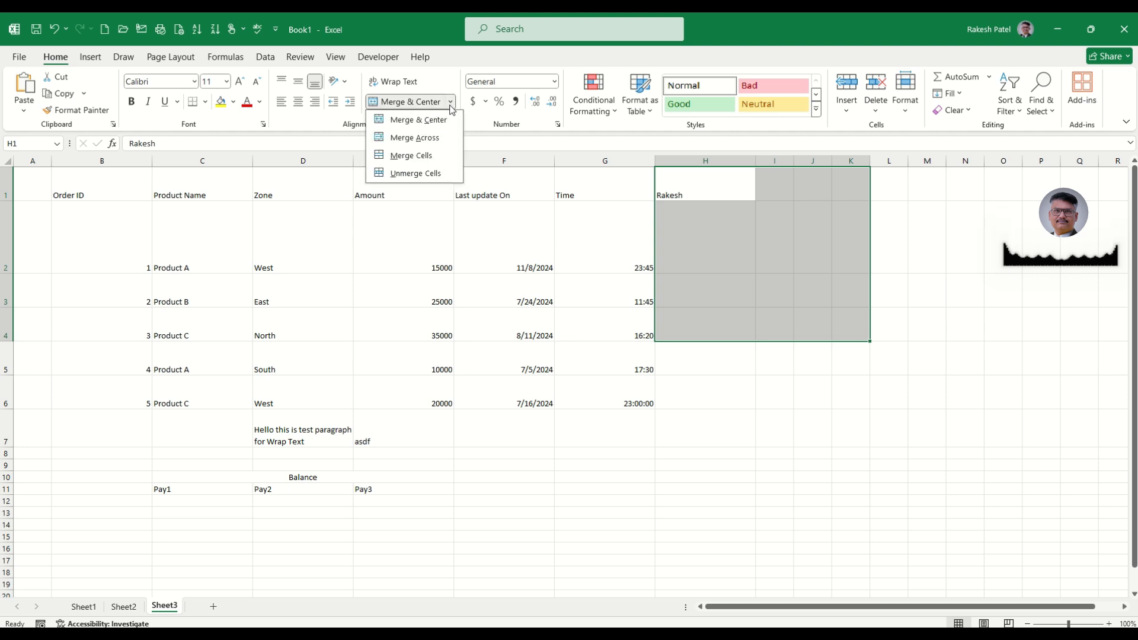
pyautogui.click(432, 157)
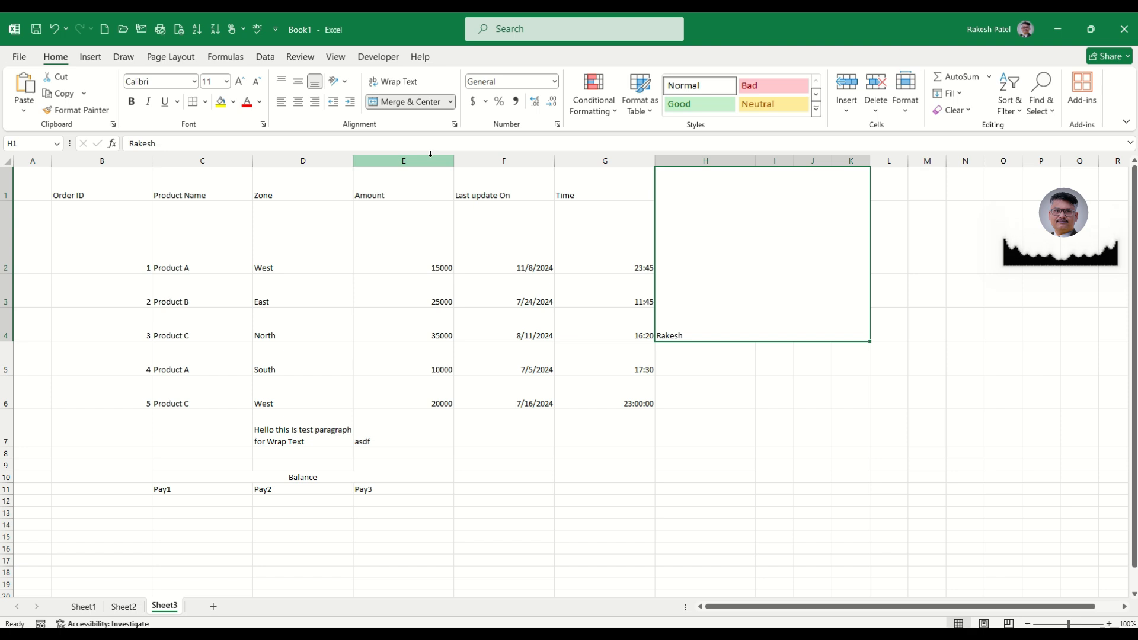
pyautogui.click(451, 102)
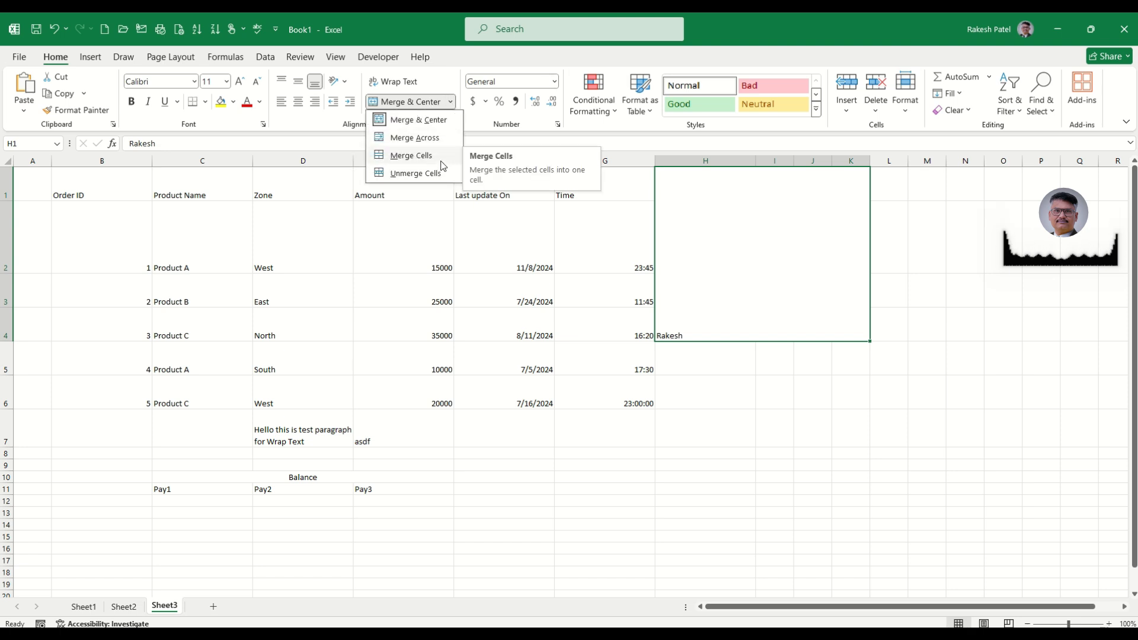
pyautogui.click(412, 174)
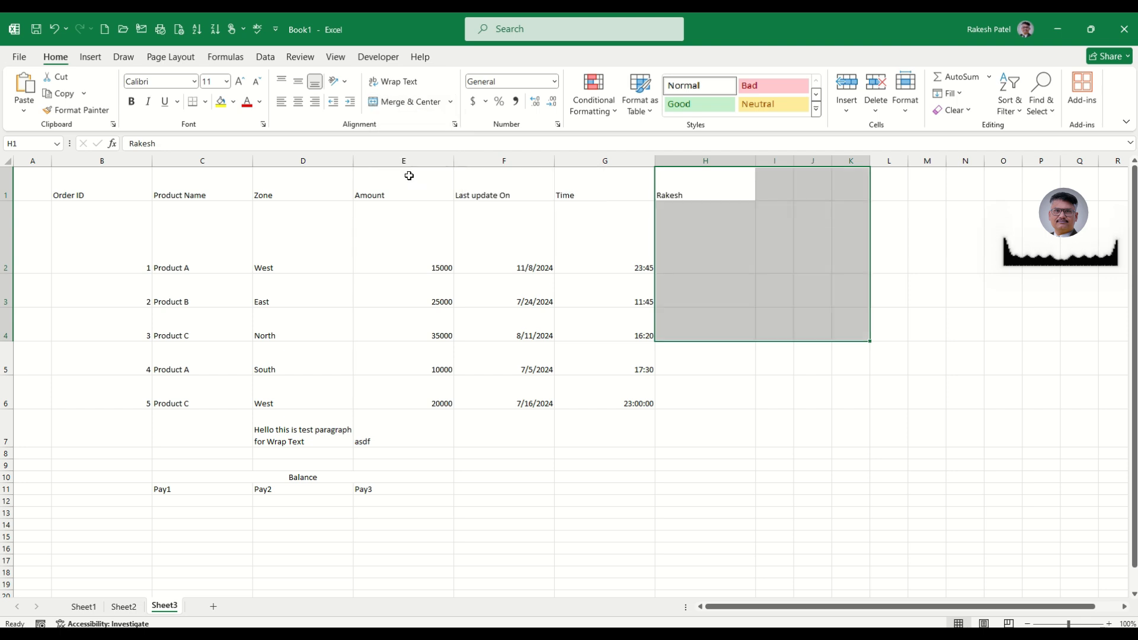
pyautogui.click(706, 221)
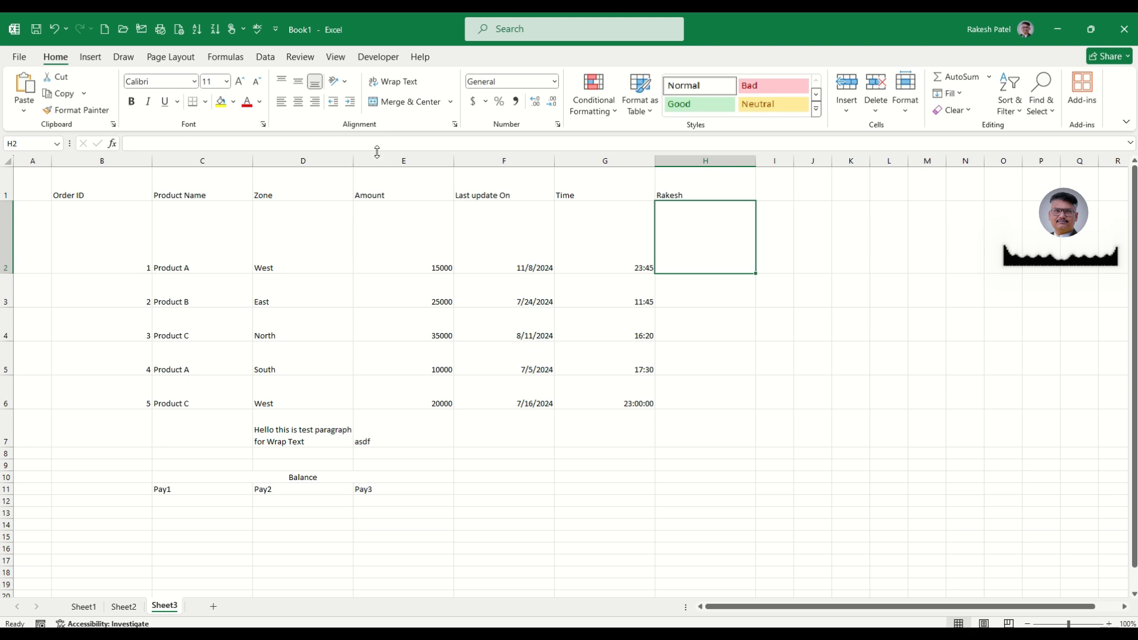
pyautogui.click(277, 269)
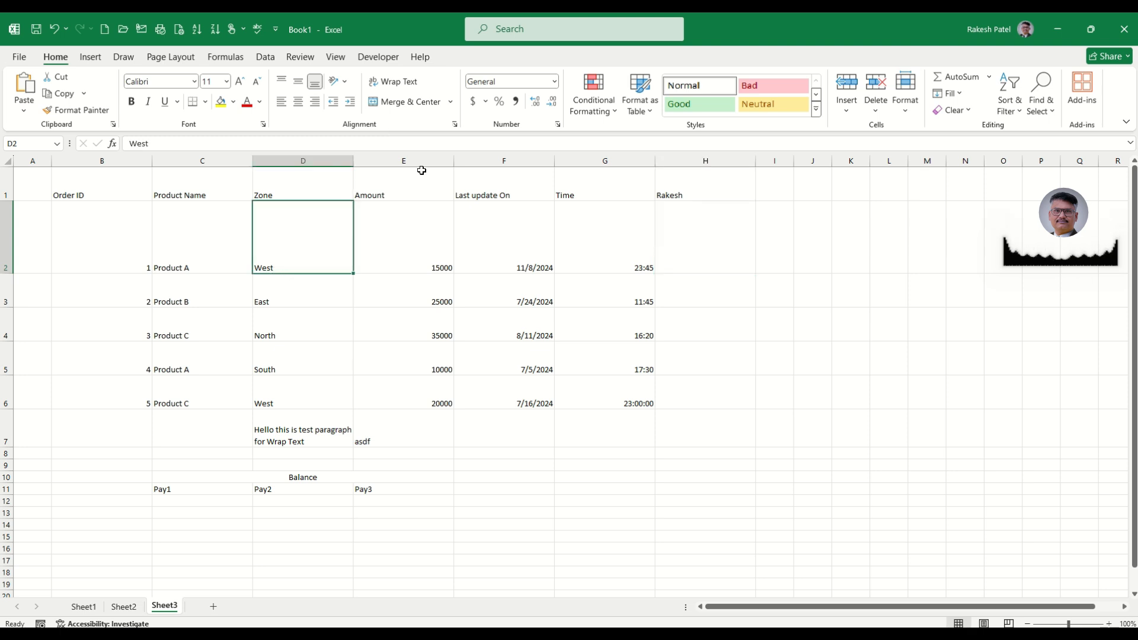